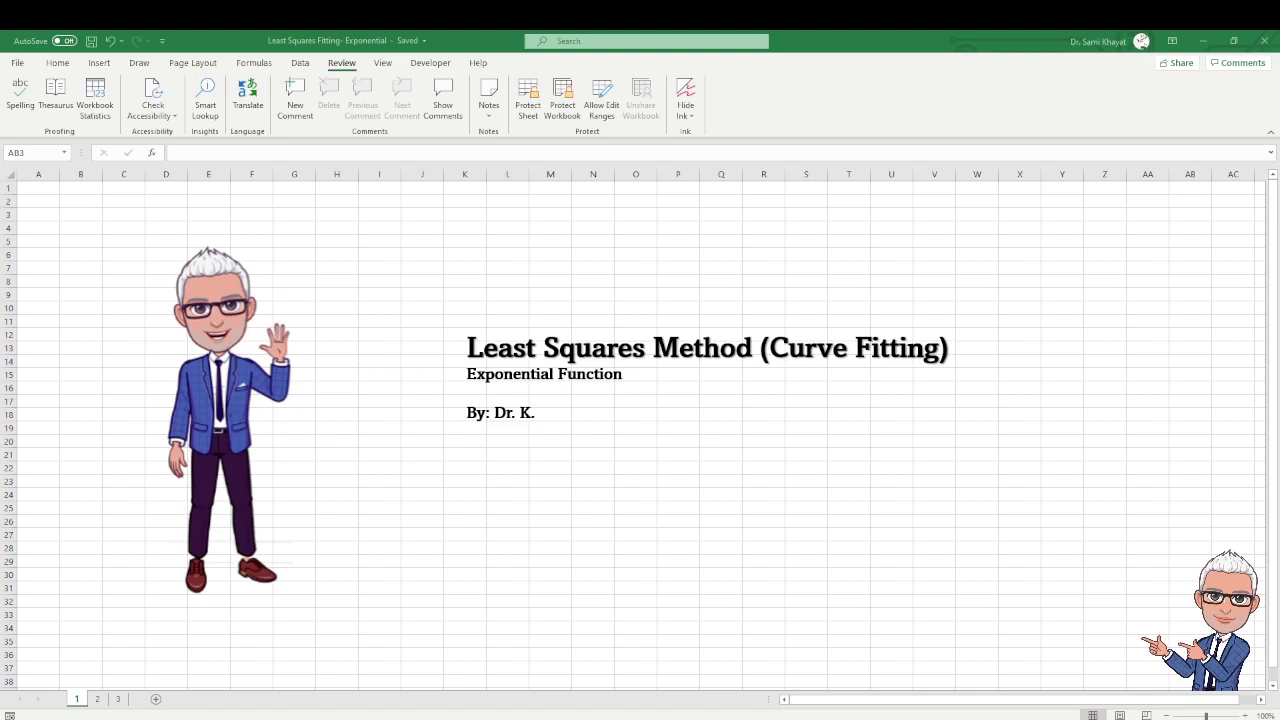
# Look through the exponential function graph sheet and go on to sheet 3 with the exponential and linear equation tables.
pyautogui.hotkey('ctrl', 'pagedown')
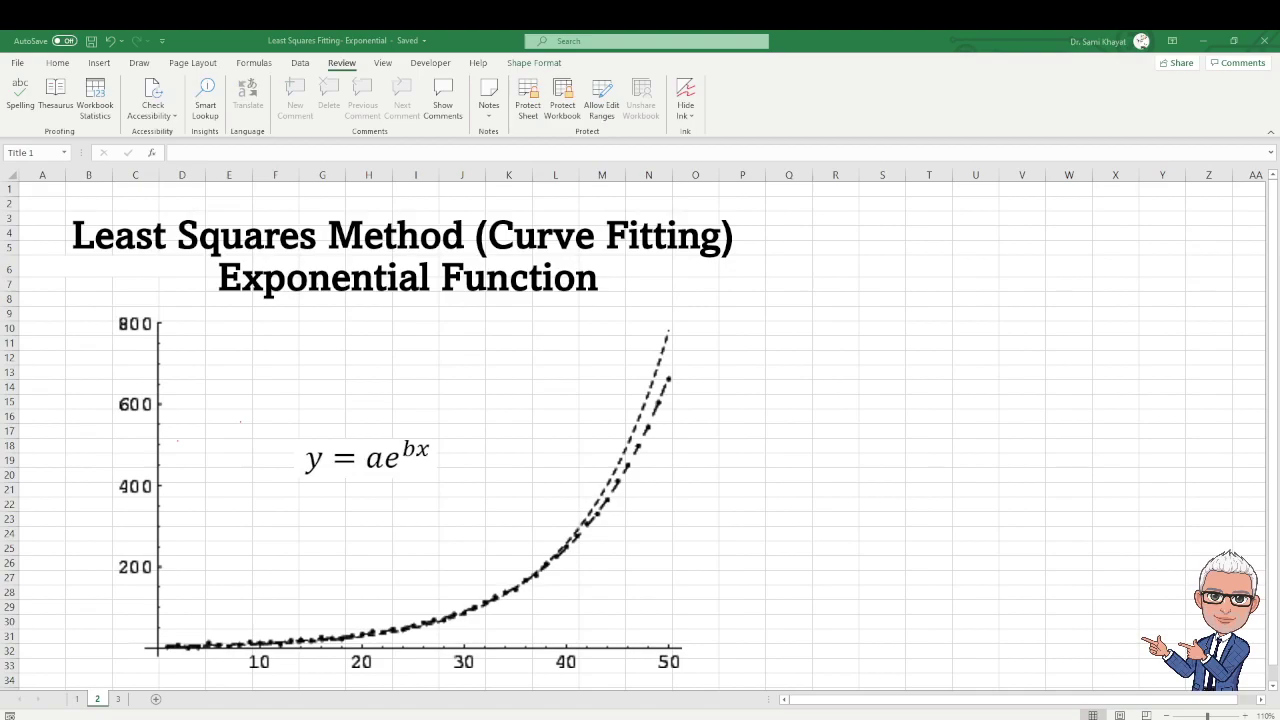
pyautogui.doubleClick(323, 277)
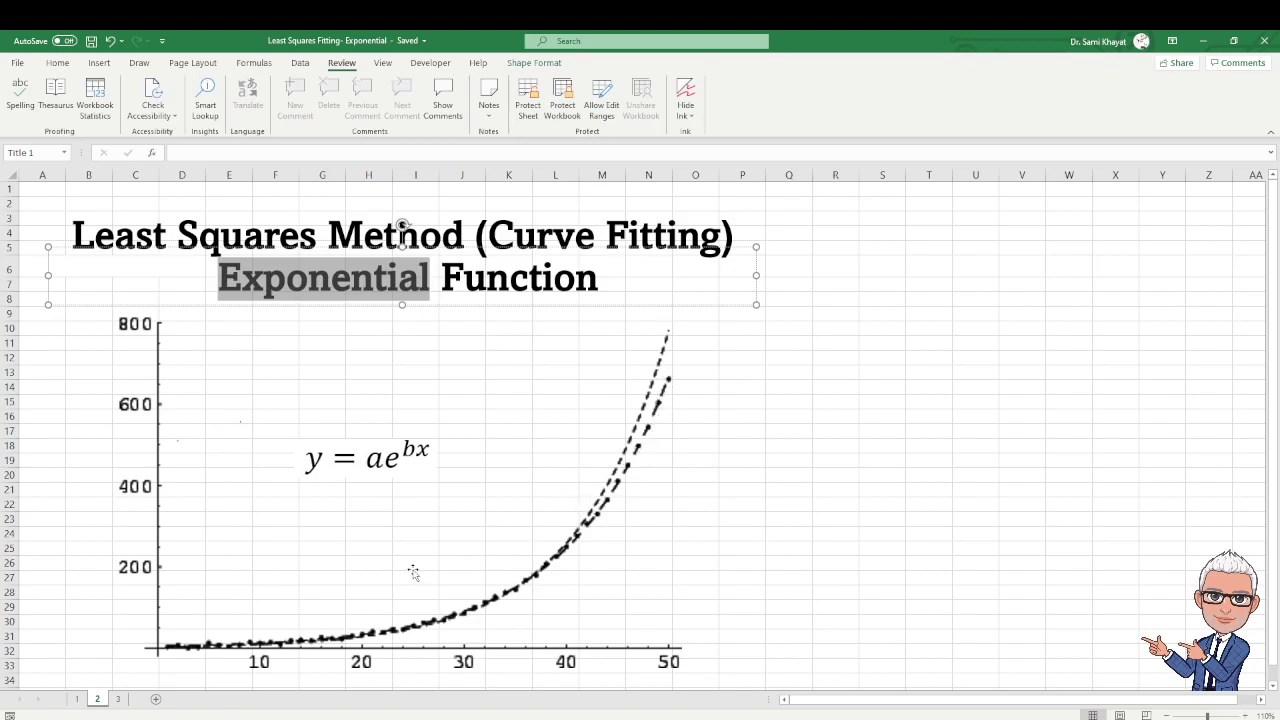
pyautogui.click(830, 343)
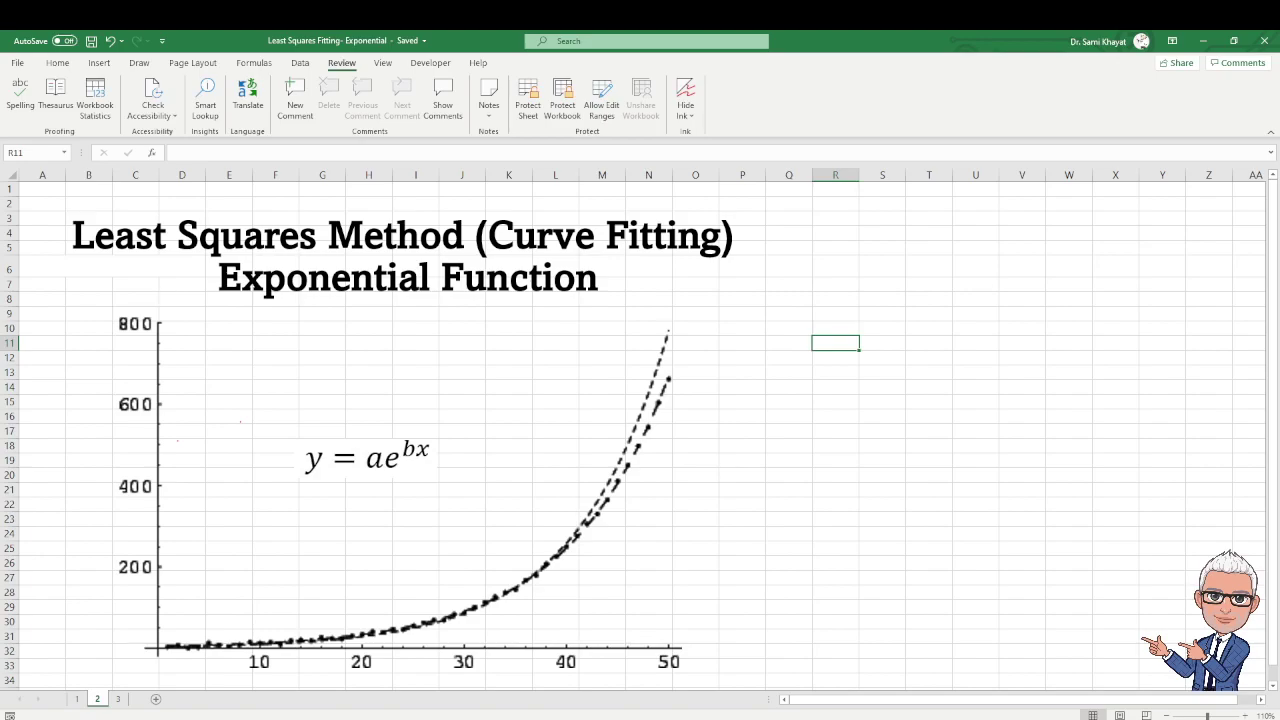
pyautogui.hotkey('ctrl', 'pagedown')
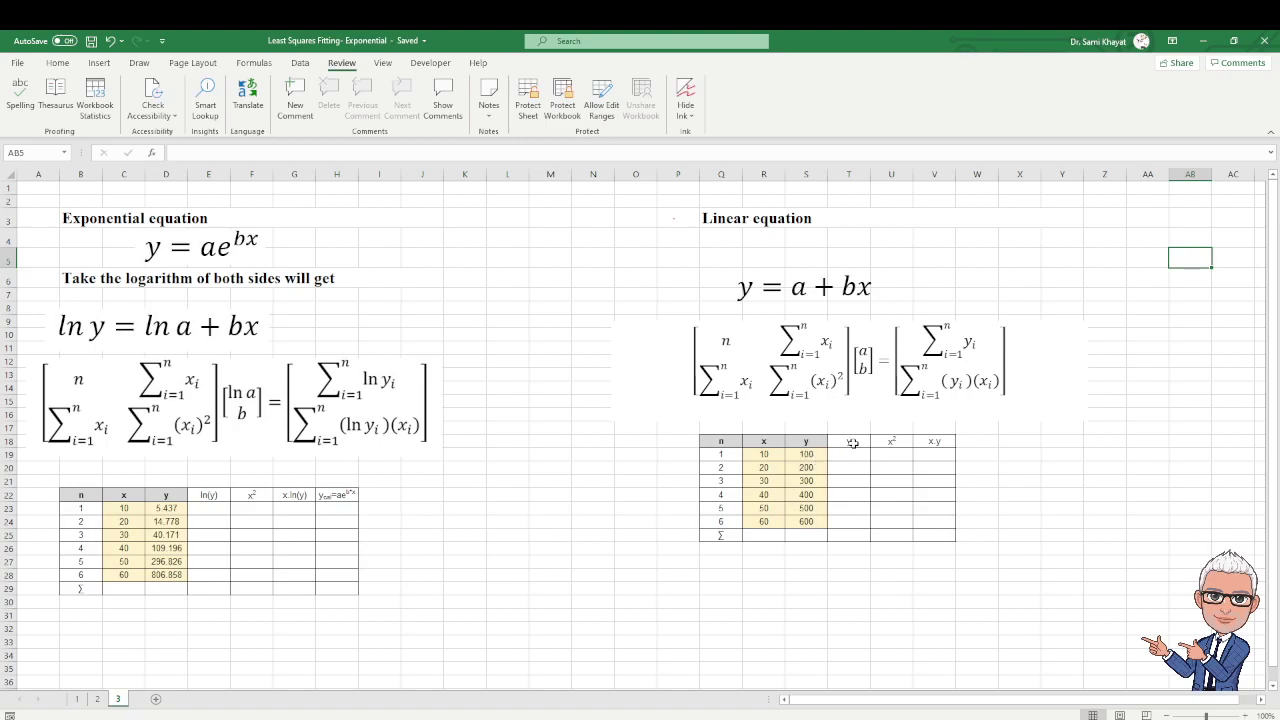
# Move the x² and x.y headers of the linear table from U18:V18 to T18:U18, replacing the extra y header.
pyautogui.moveTo(893, 442); pyautogui.dragTo(925, 441)
pyautogui.hotkey('ctrl', 'c')
pyautogui.click(845, 442)
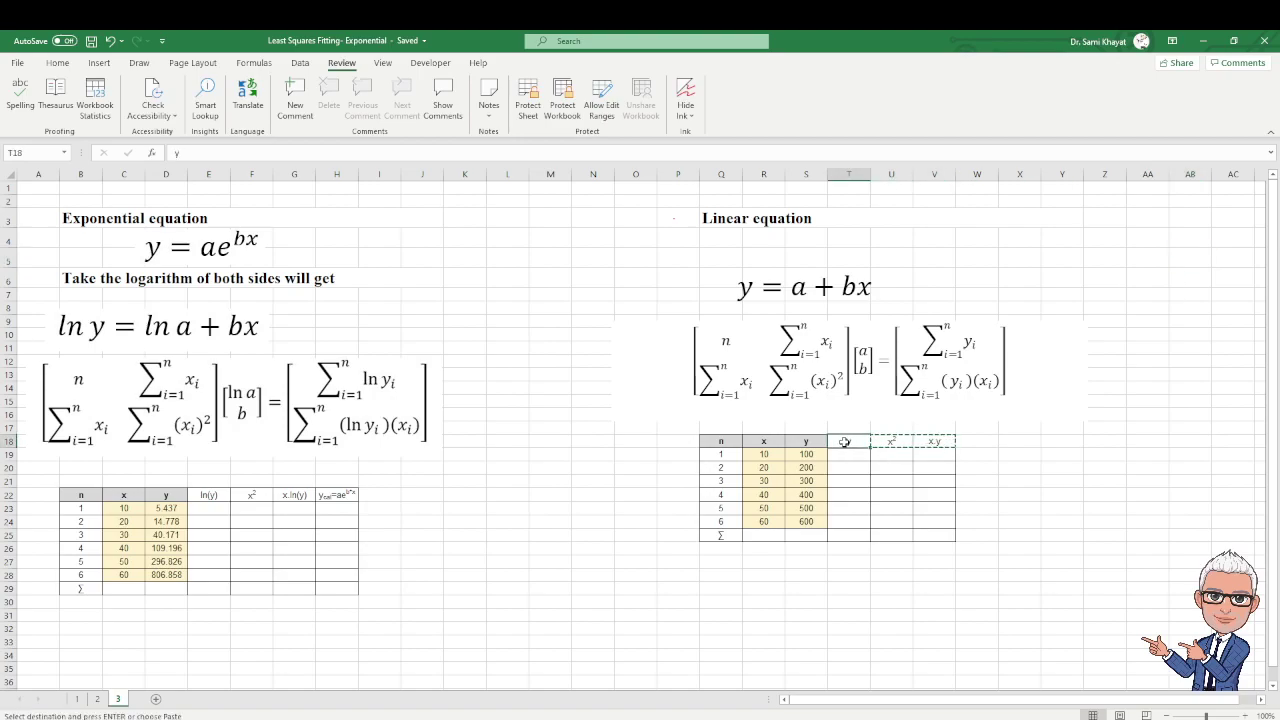
pyautogui.press('Return')
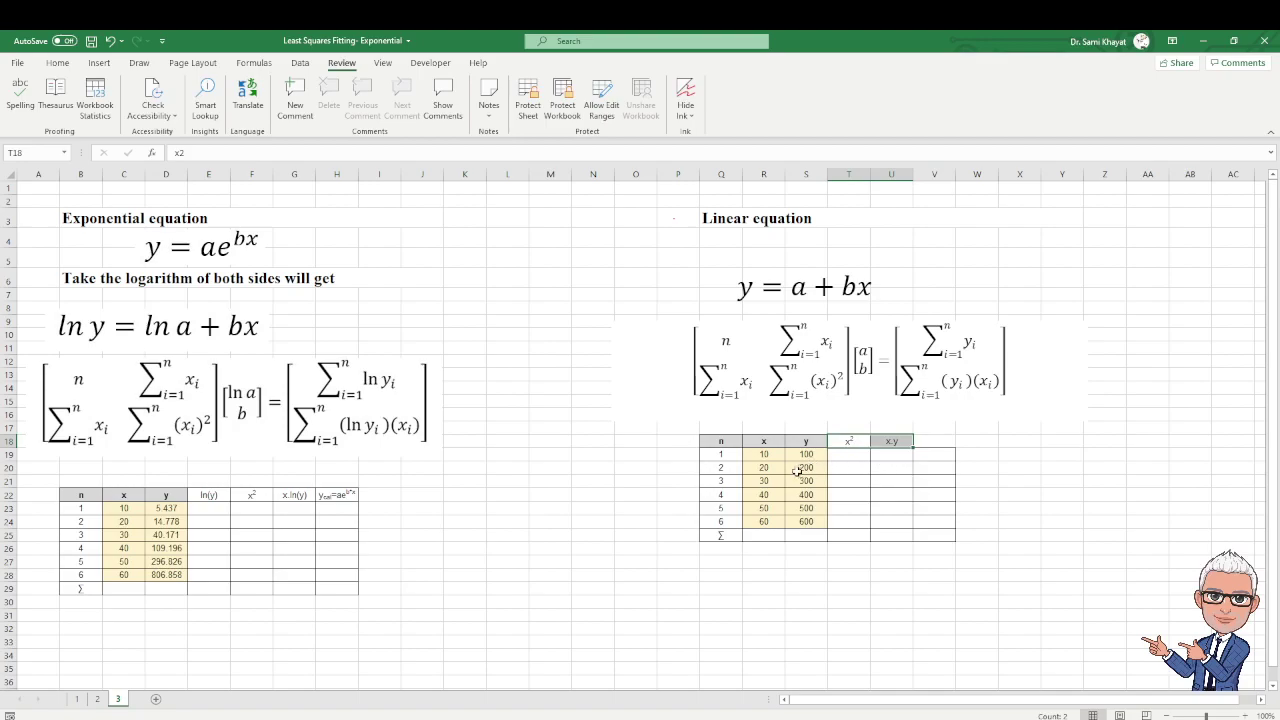
# Calculate the x² column of the linear table with =R19^2 in T19, filled through T24.
pyautogui.click(861, 458)
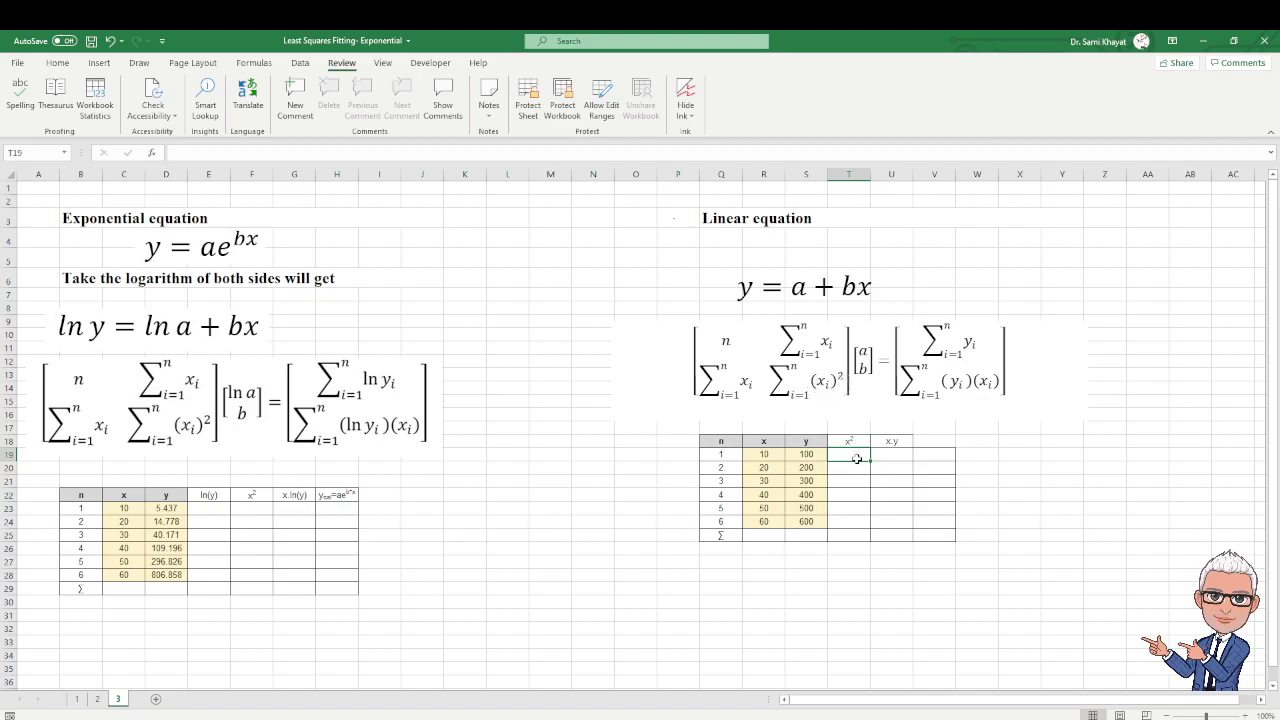
pyautogui.write('=')
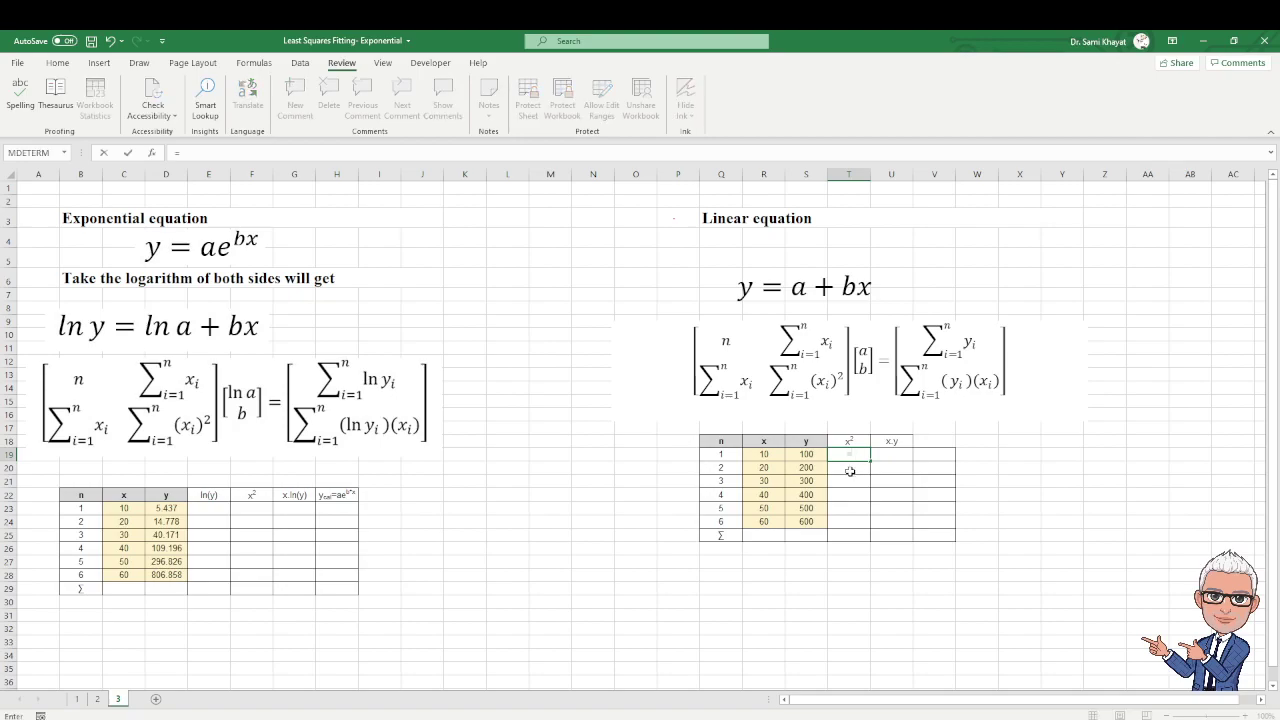
pyautogui.click(767, 453)
pyautogui.write('^2')
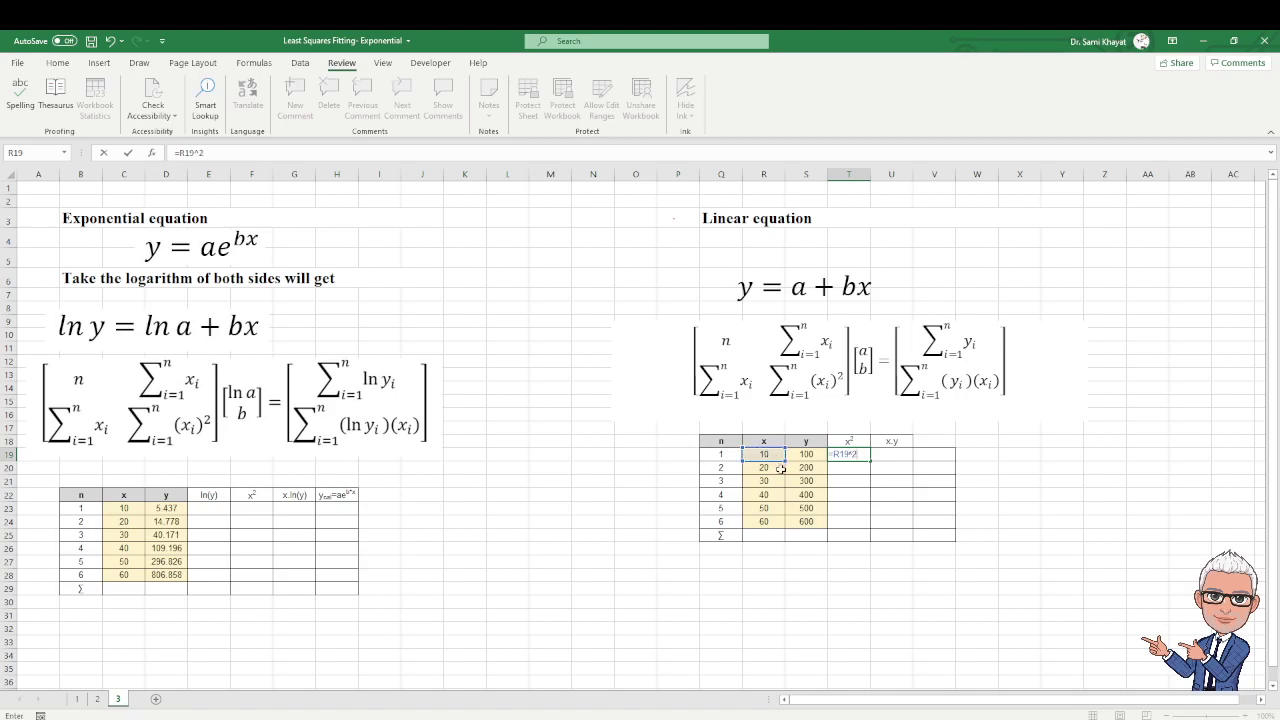
pyautogui.press('Return')
pyautogui.click(860, 458)
pyautogui.moveTo(870, 461); pyautogui.dragTo(868, 528)
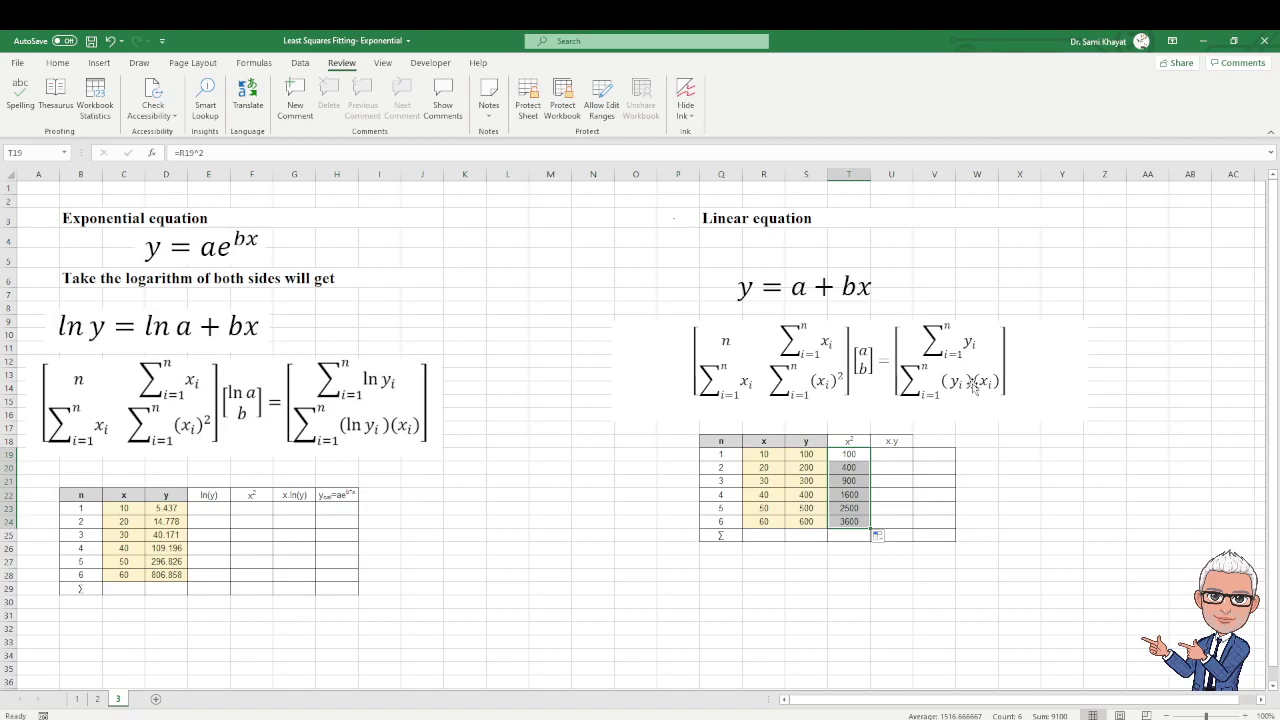
# Calculate the x.y column of the linear table with =R19*S19 in U19, filled through U24.
pyautogui.click(892, 455)
pyautogui.write('=')
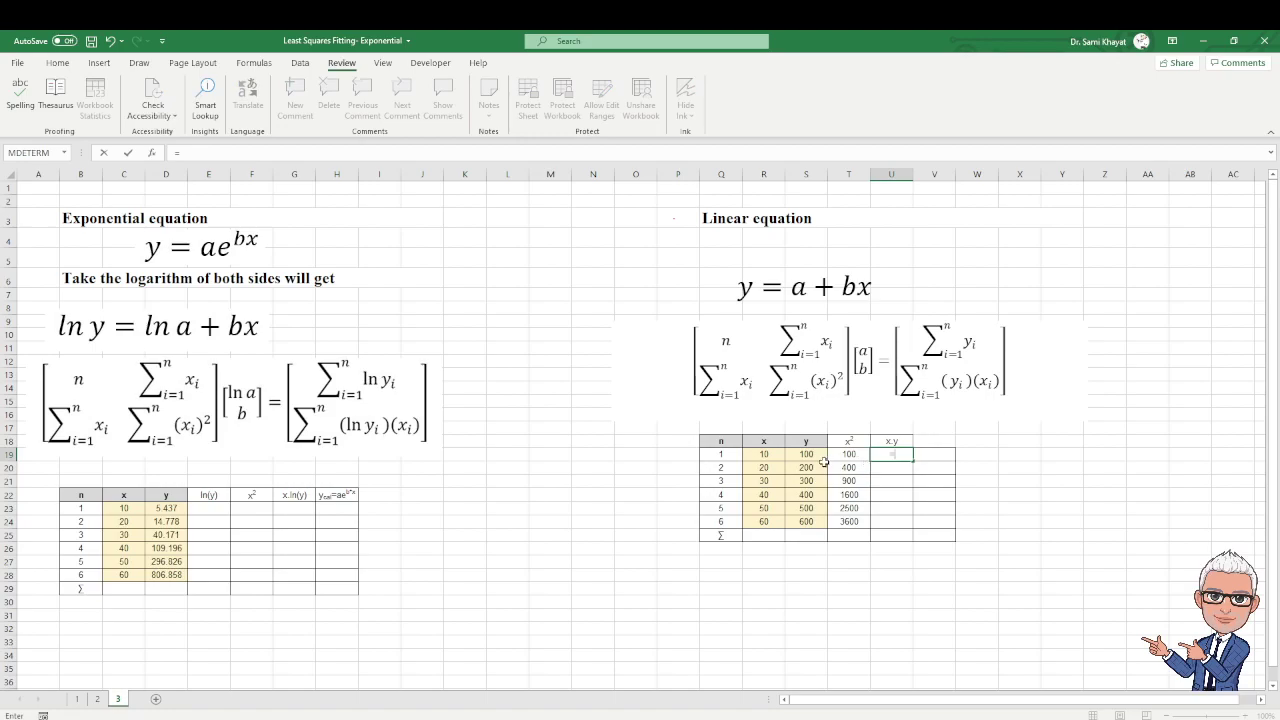
pyautogui.click(772, 456)
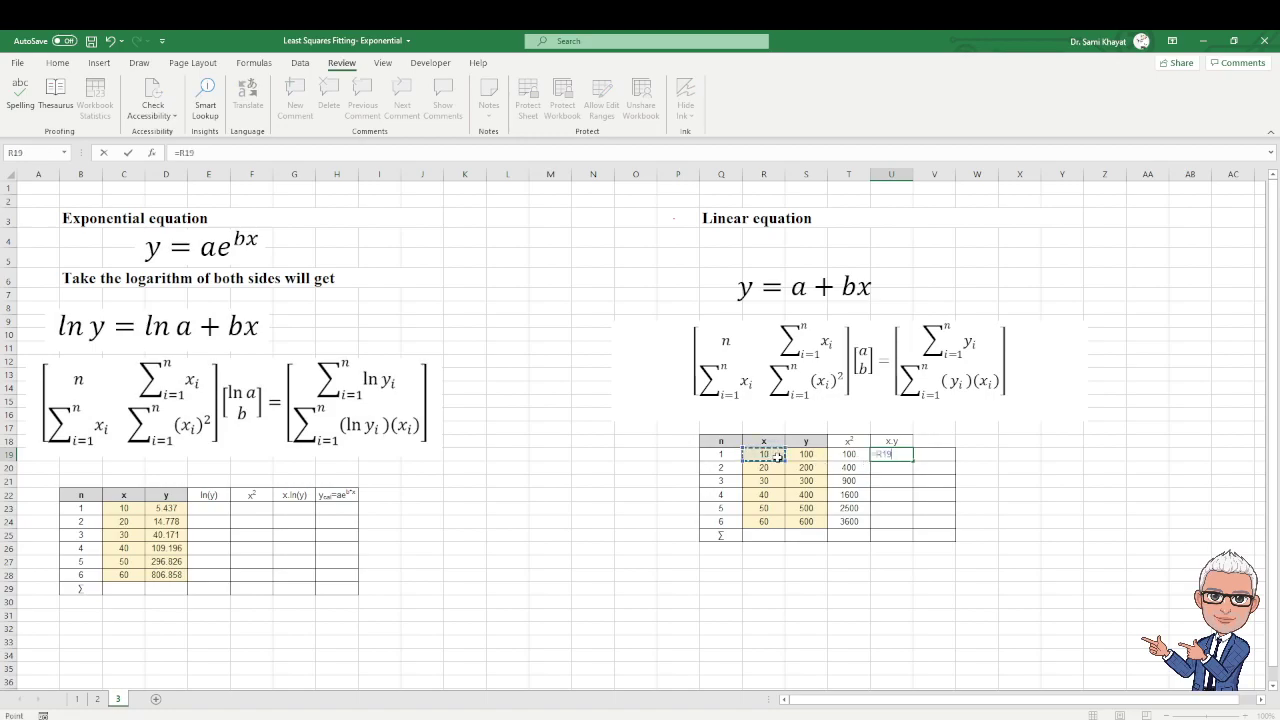
pyautogui.write('*')
pyautogui.click(801, 455)
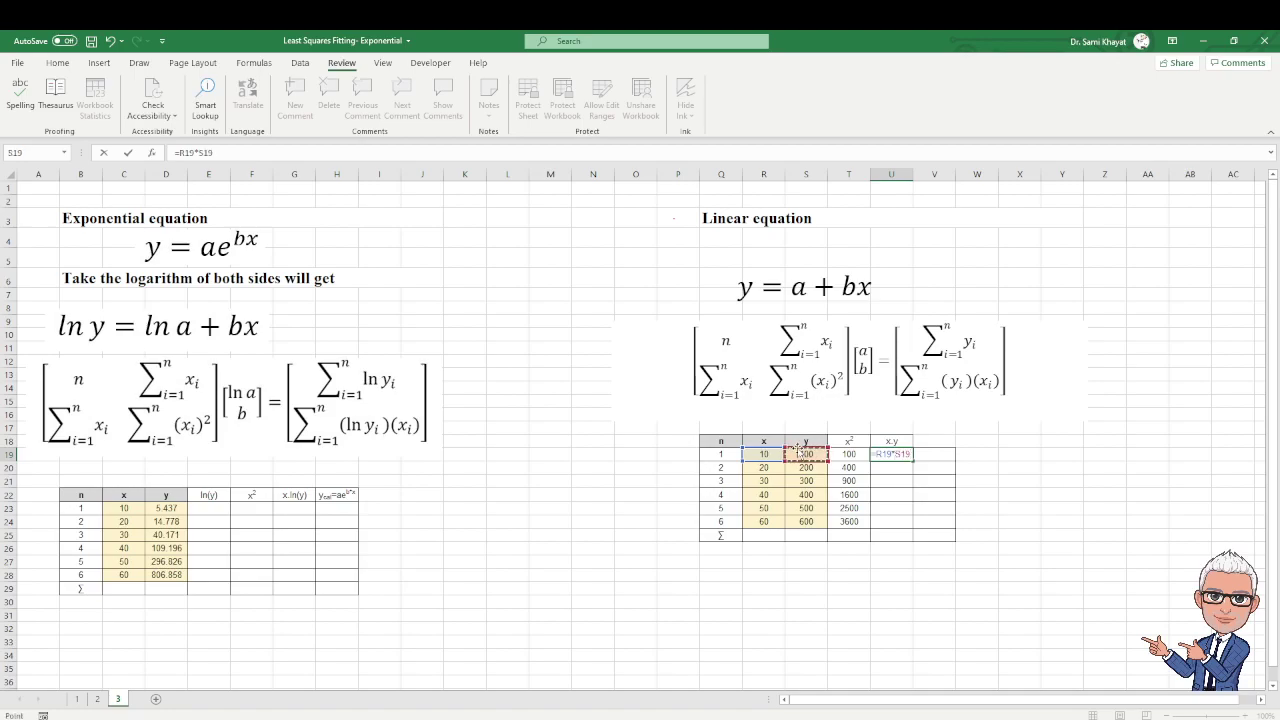
pyautogui.press('Return')
pyautogui.click(902, 456)
pyautogui.moveTo(912, 461); pyautogui.dragTo(906, 531)
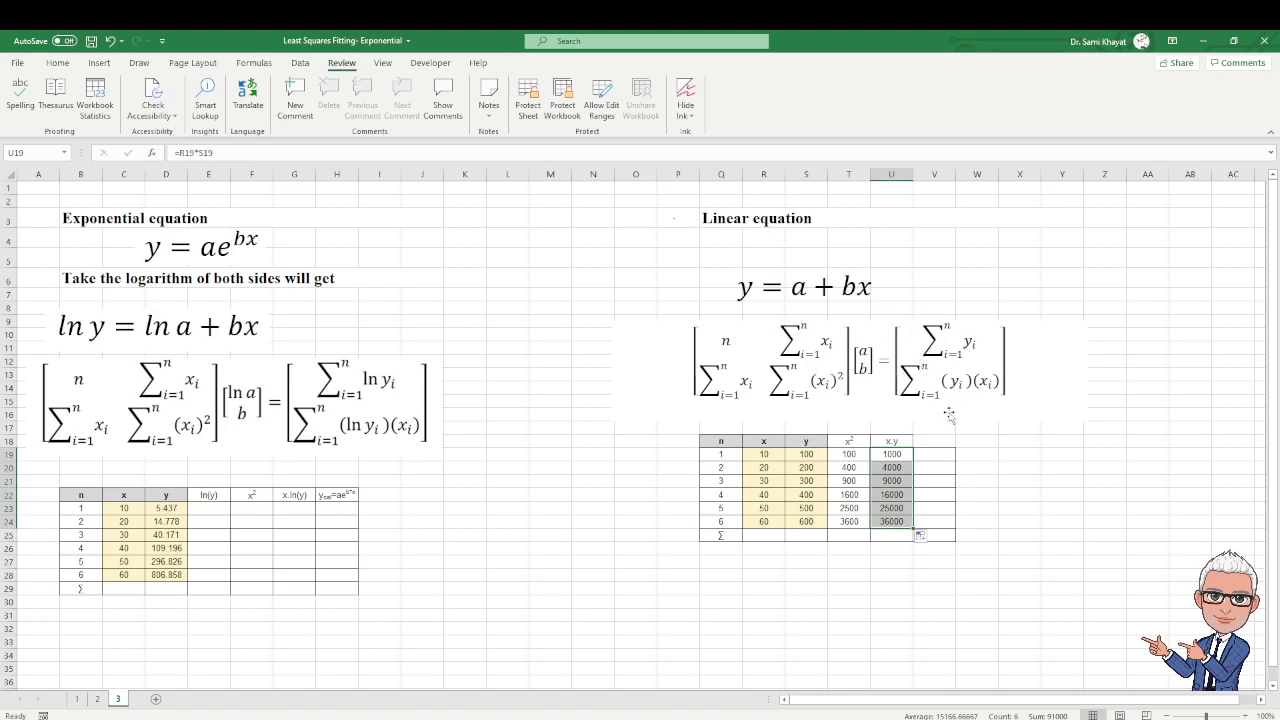
# Total the linear table's x values with =SUM(R19:R24) in R25 and fill the sum across through U25.
pyautogui.click(769, 538)
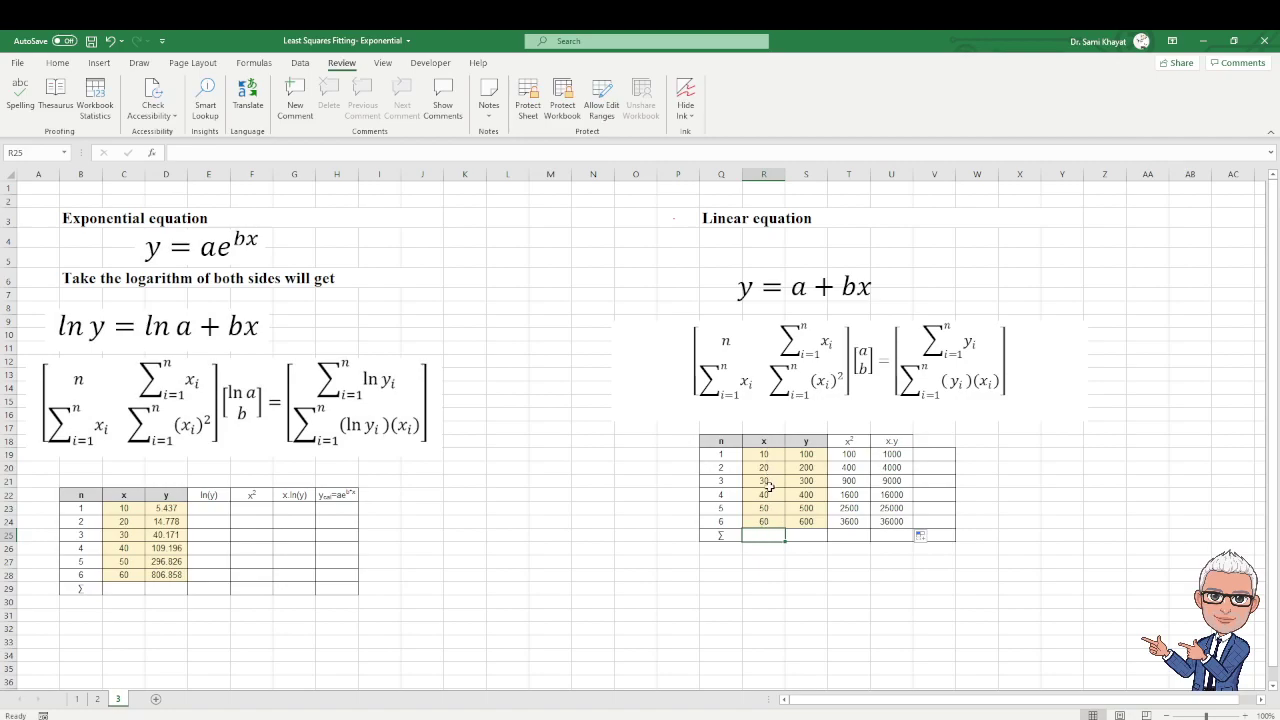
pyautogui.write('=')
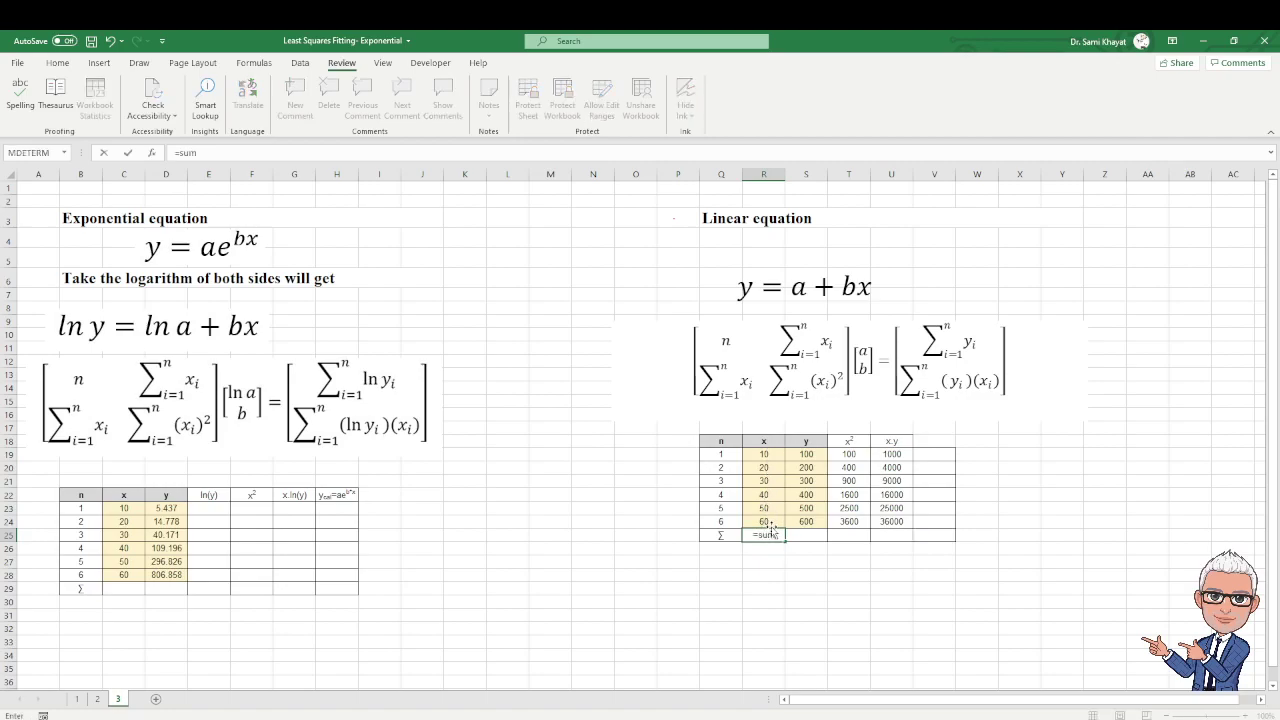
pyautogui.write('sum')
pyautogui.press('Tab')
pyautogui.click(765, 454)
pyautogui.moveTo(766, 466); pyautogui.dragTo(765, 522)
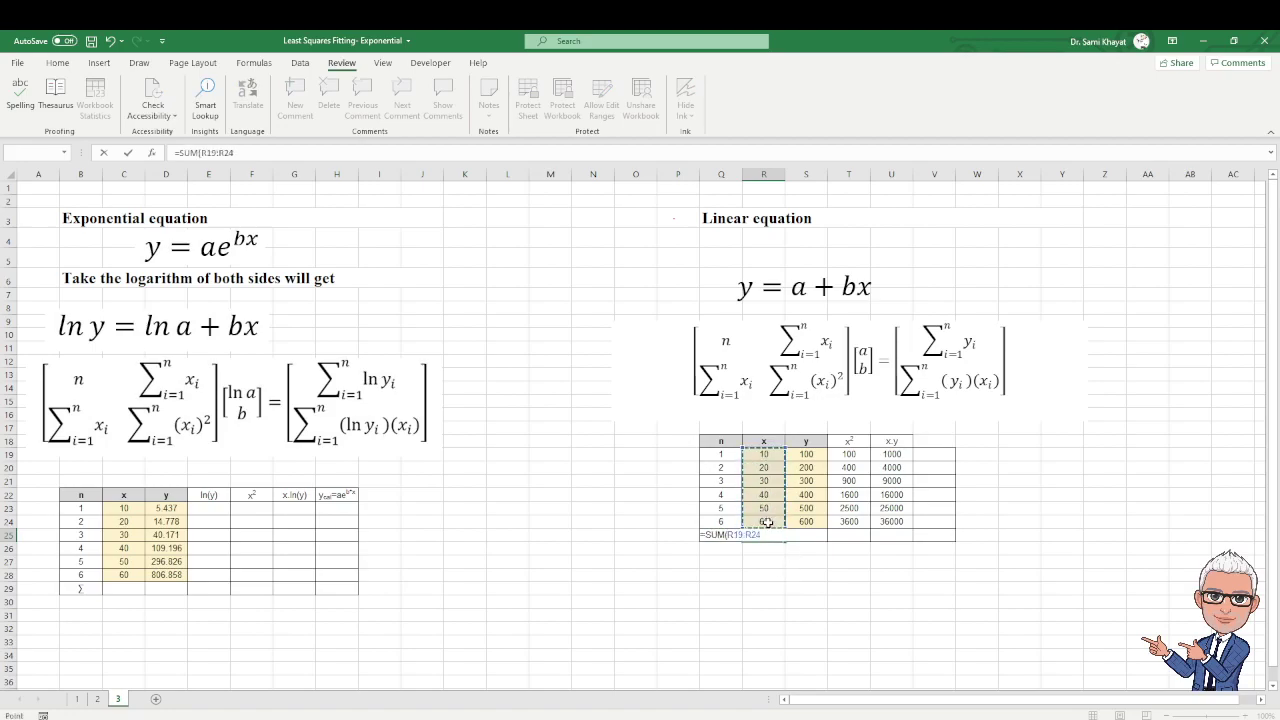
pyautogui.press('Return')
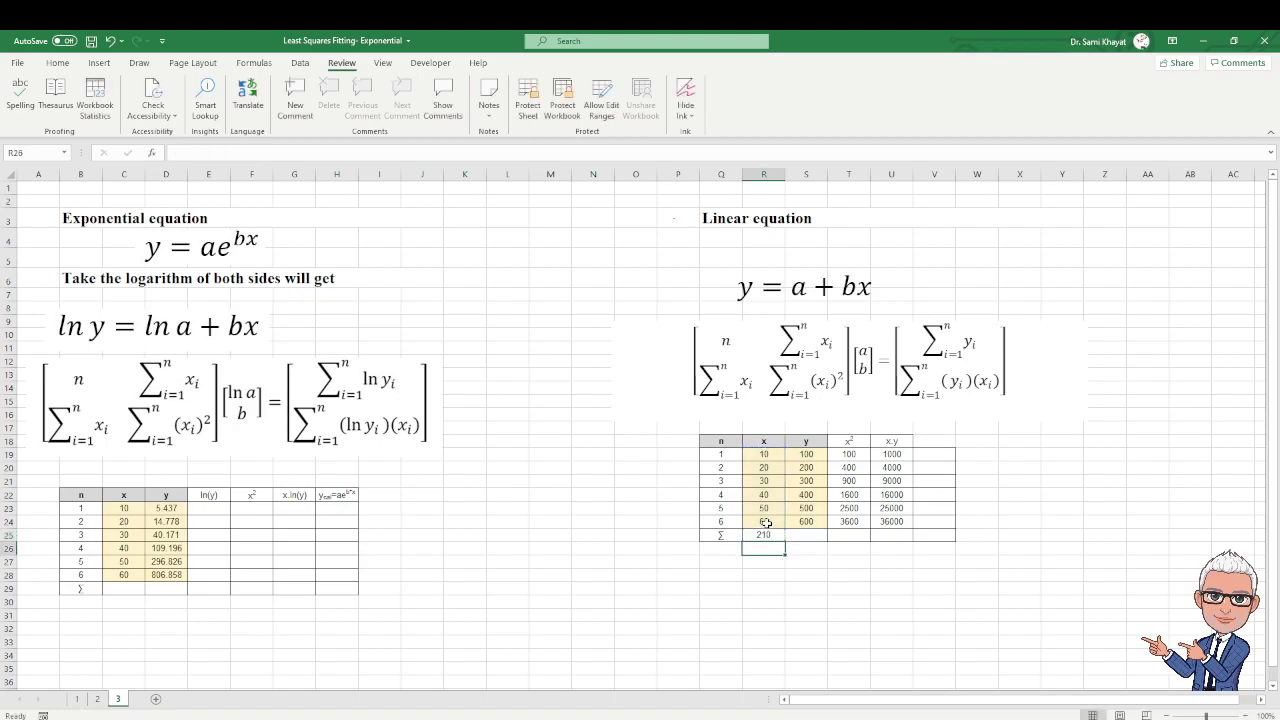
pyautogui.click(784, 538)
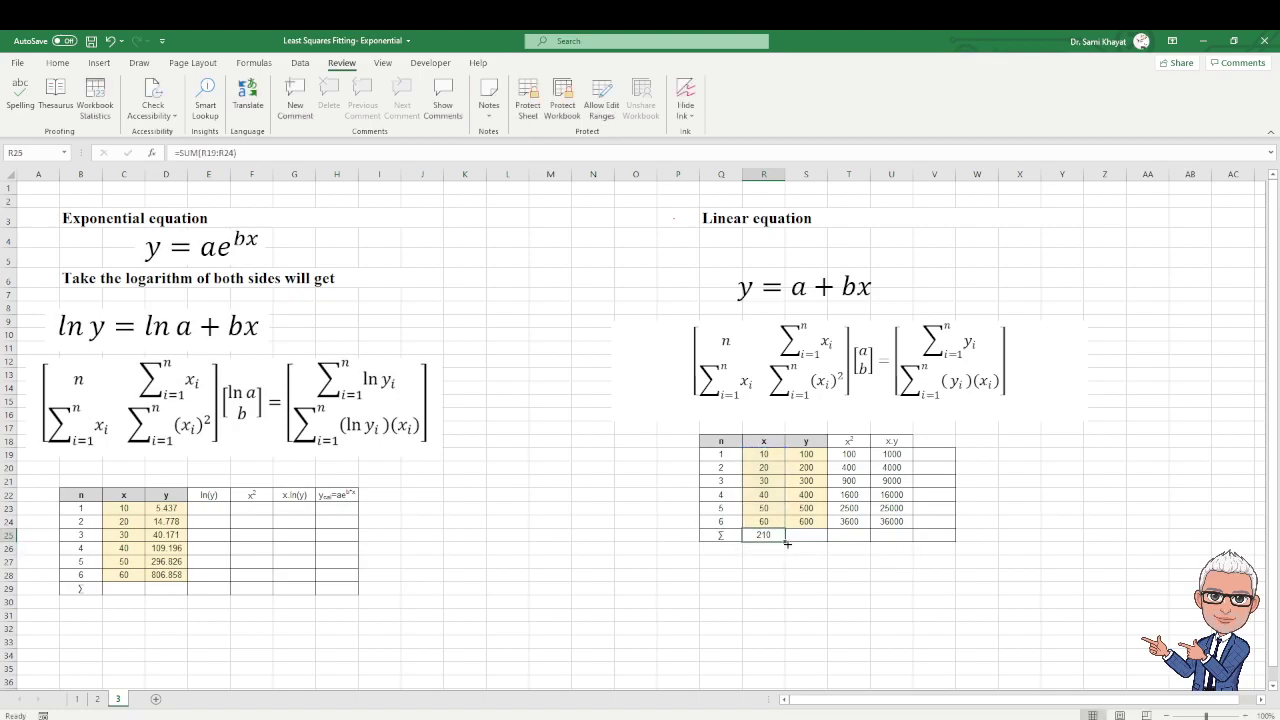
pyautogui.moveTo(785, 543); pyautogui.dragTo(928, 544)
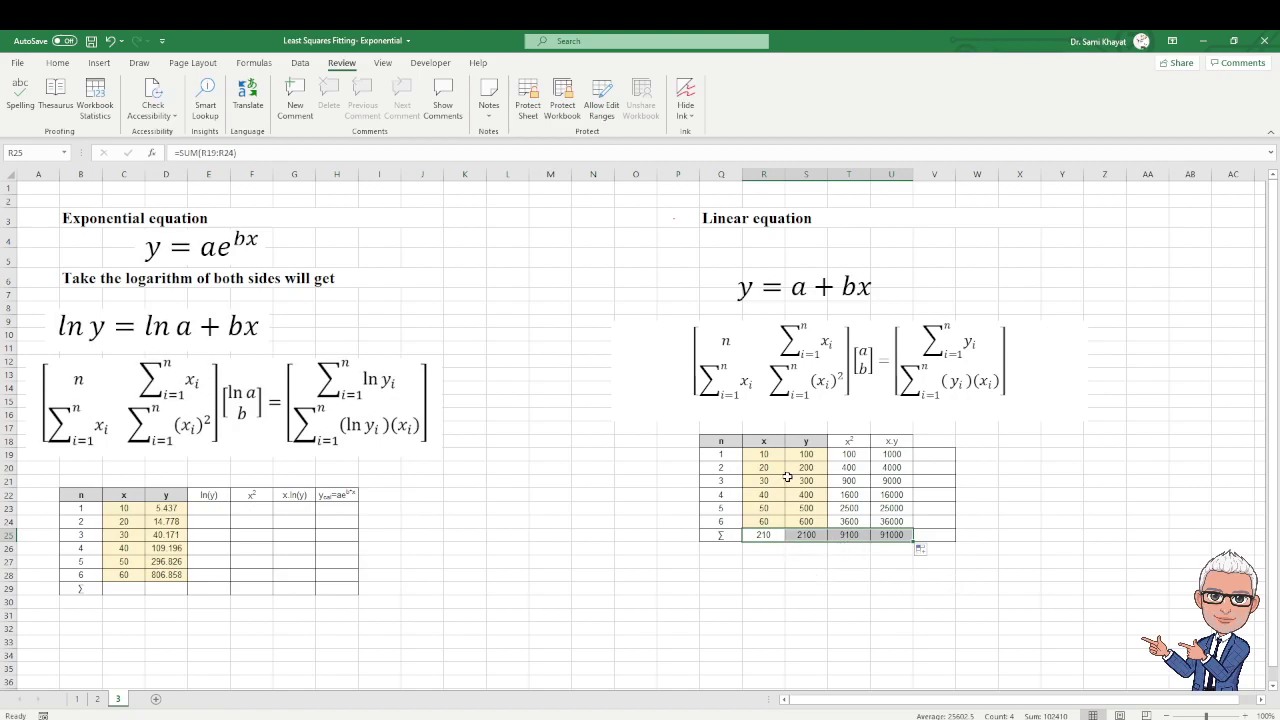
pyautogui.click(834, 576)
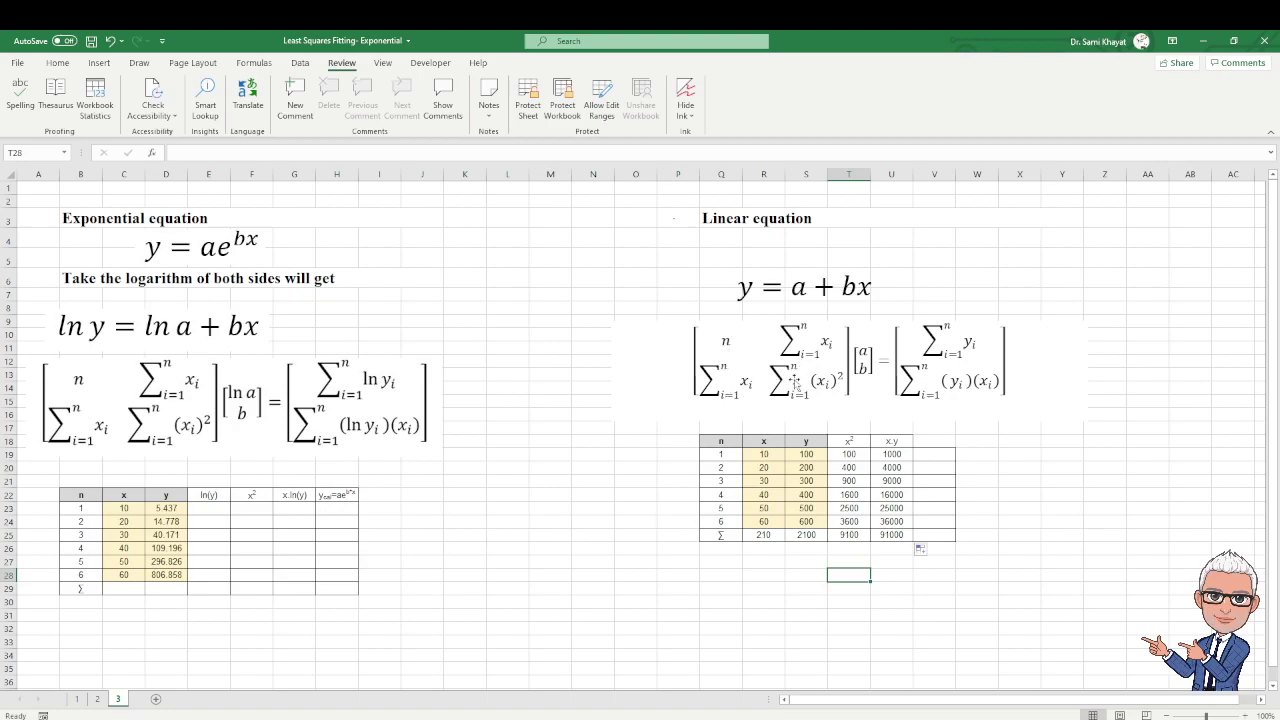
# Enter the coefficient matrix's first row below the linear table: 6 in Q29 and =R25 in R29.
pyautogui.click(730, 592)
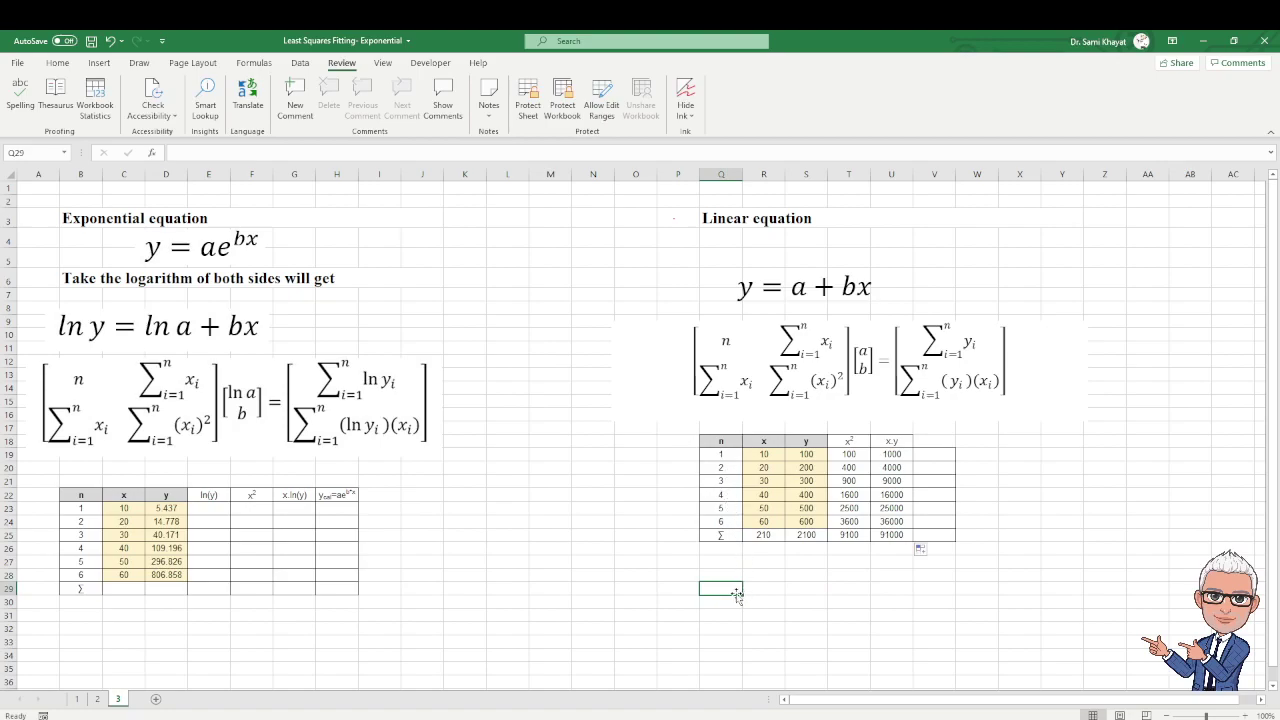
pyautogui.write('6')
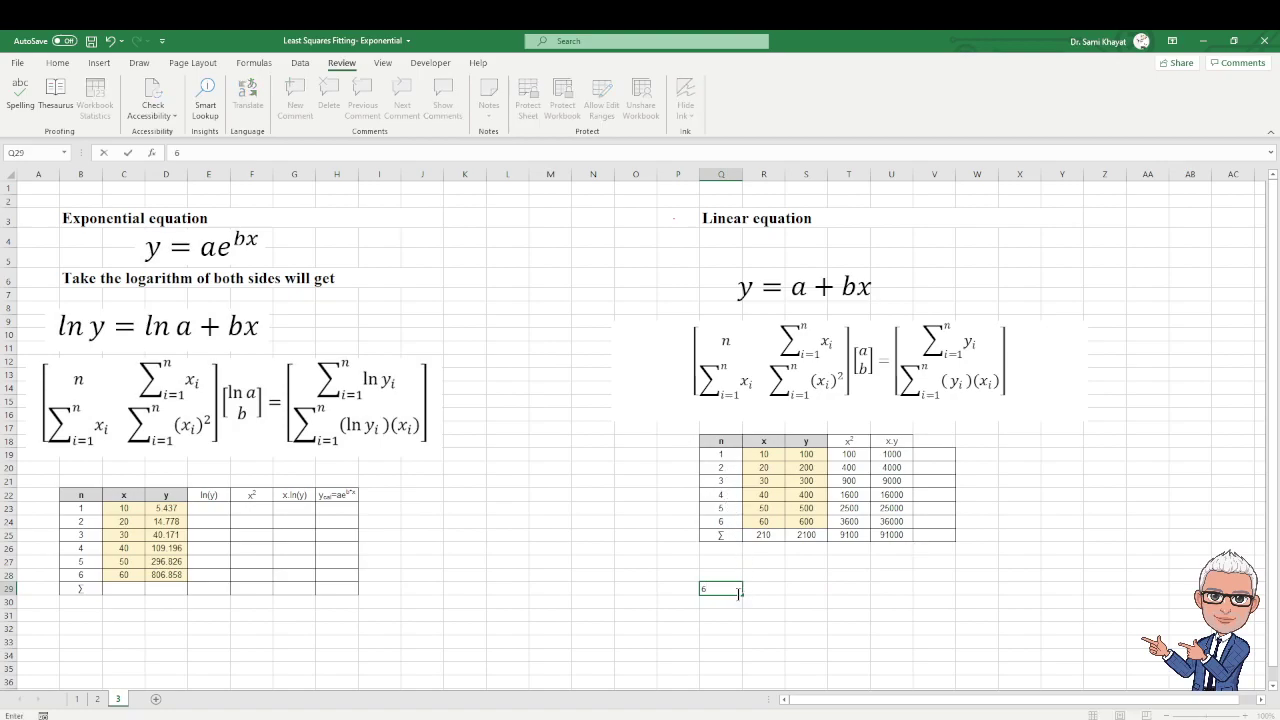
pyautogui.click(761, 594)
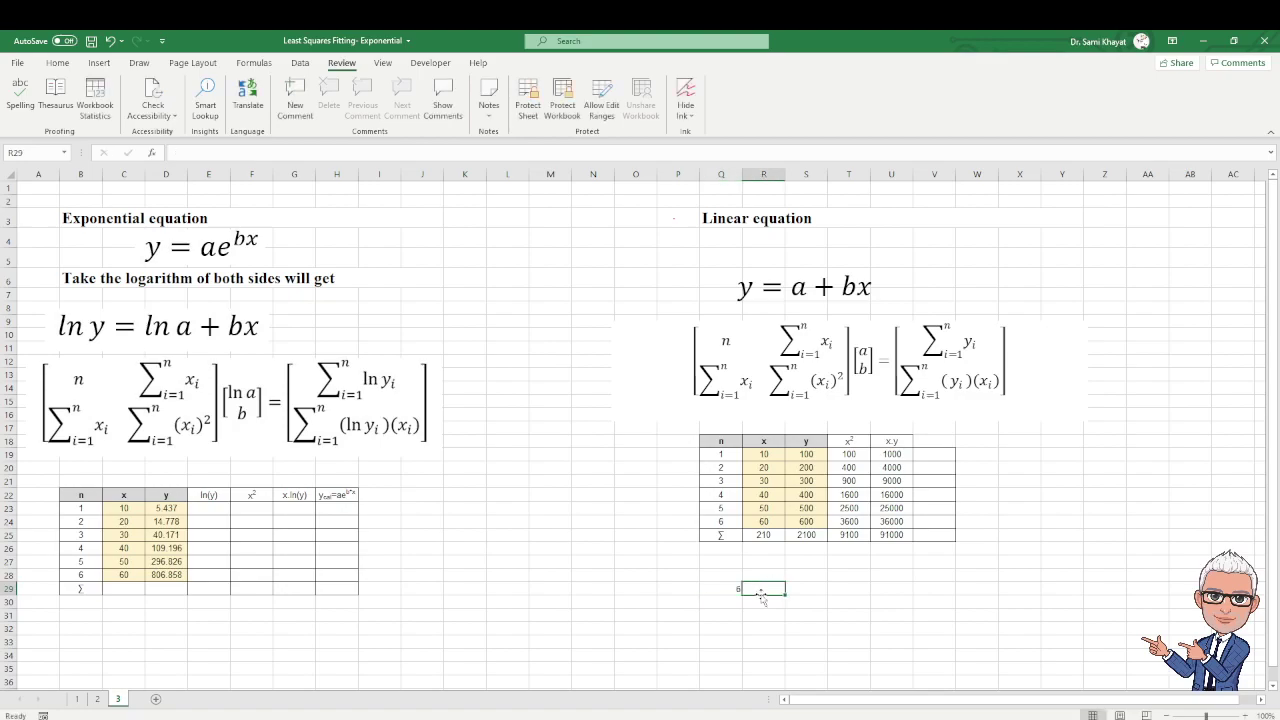
pyautogui.write('=')
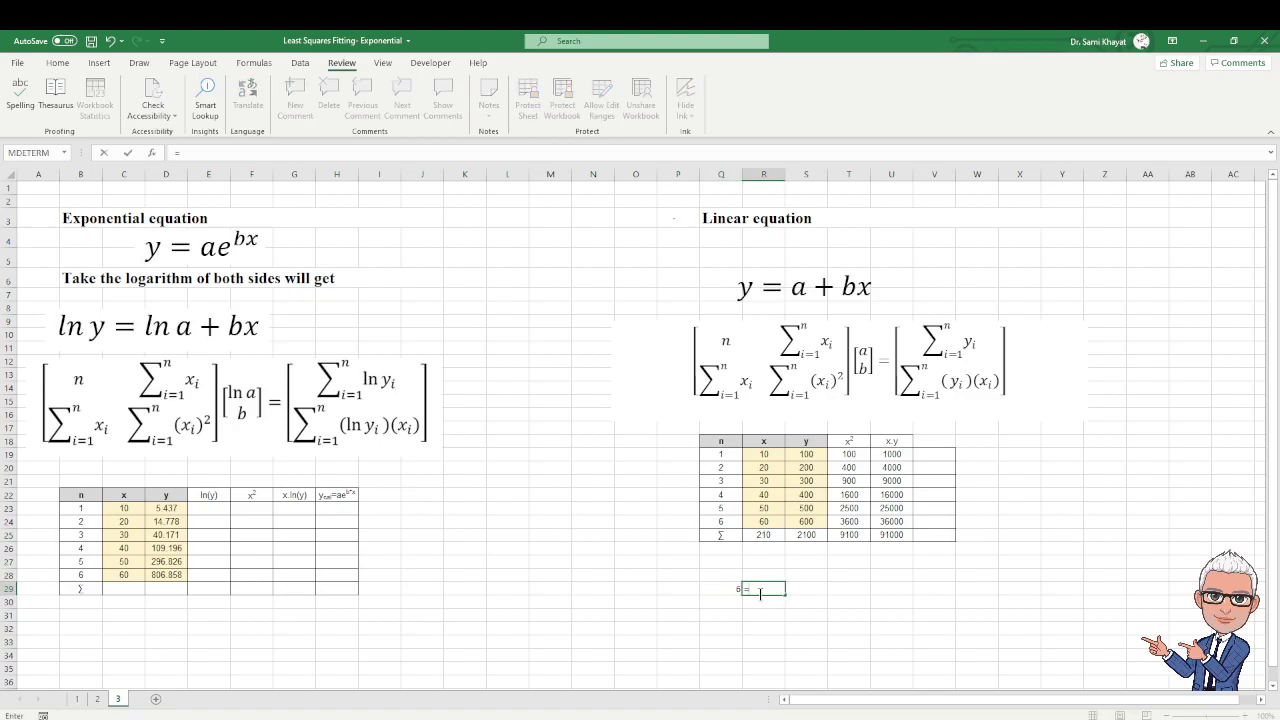
pyautogui.click(764, 536)
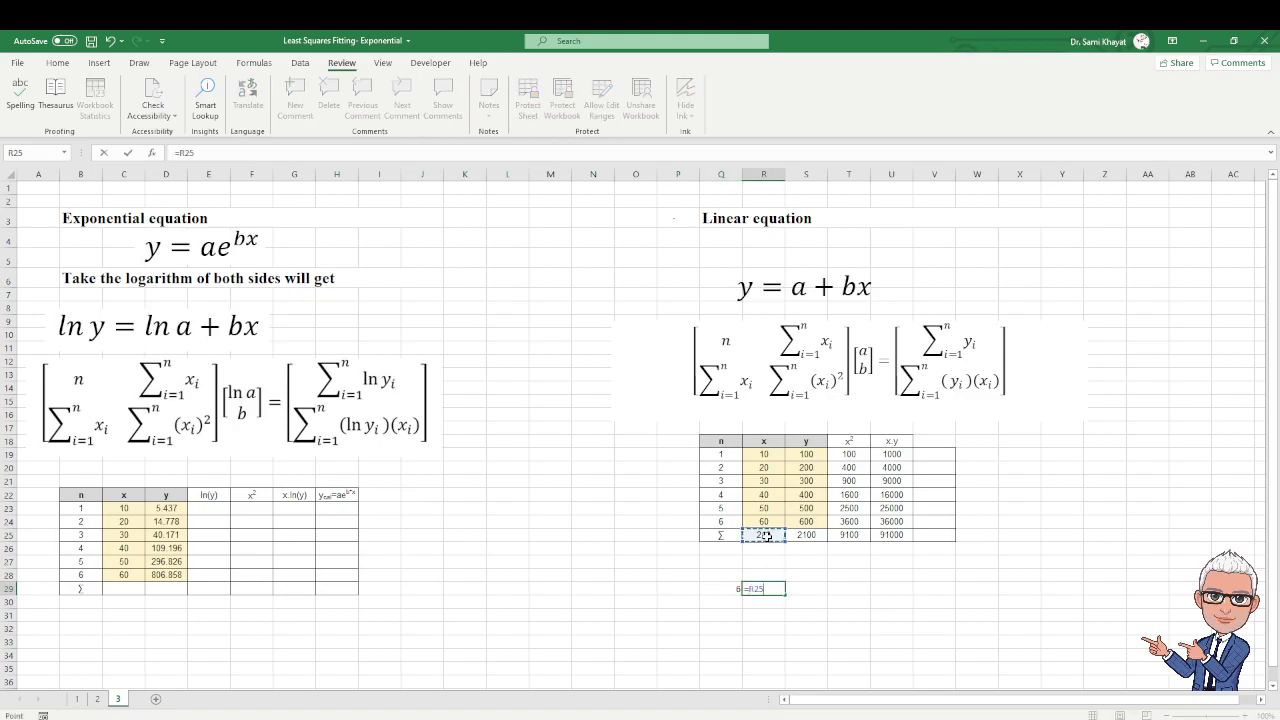
pyautogui.press('Return')
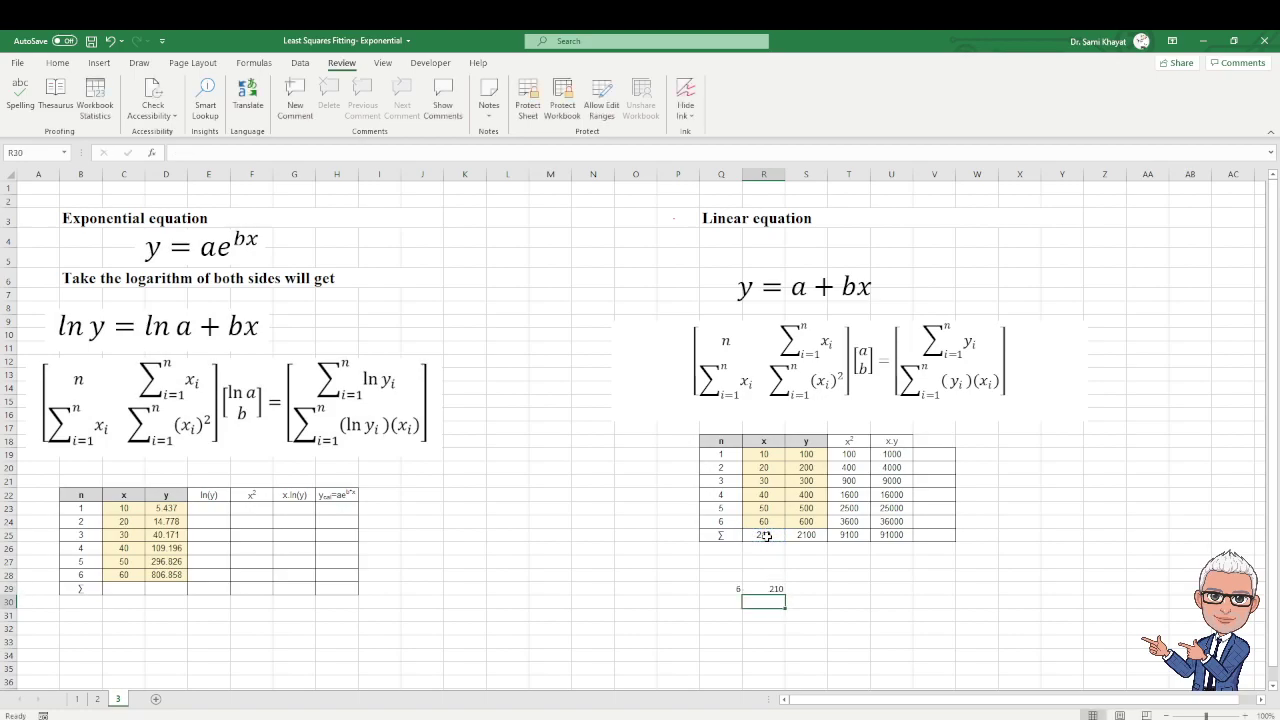
# Enter the coefficient matrix's second row, linking Q30 to the x sum (=R25) and R30 to the x² sum in T25.
pyautogui.click(733, 603)
pyautogui.write('=')
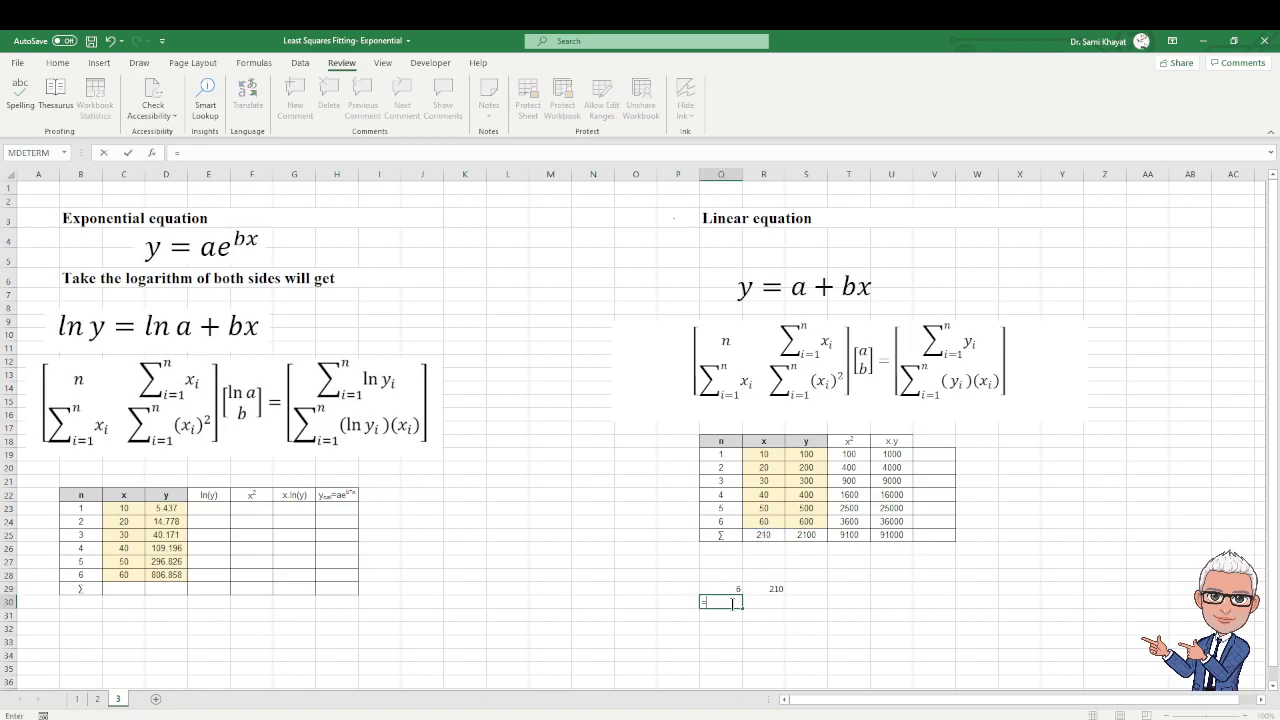
pyautogui.click(764, 536)
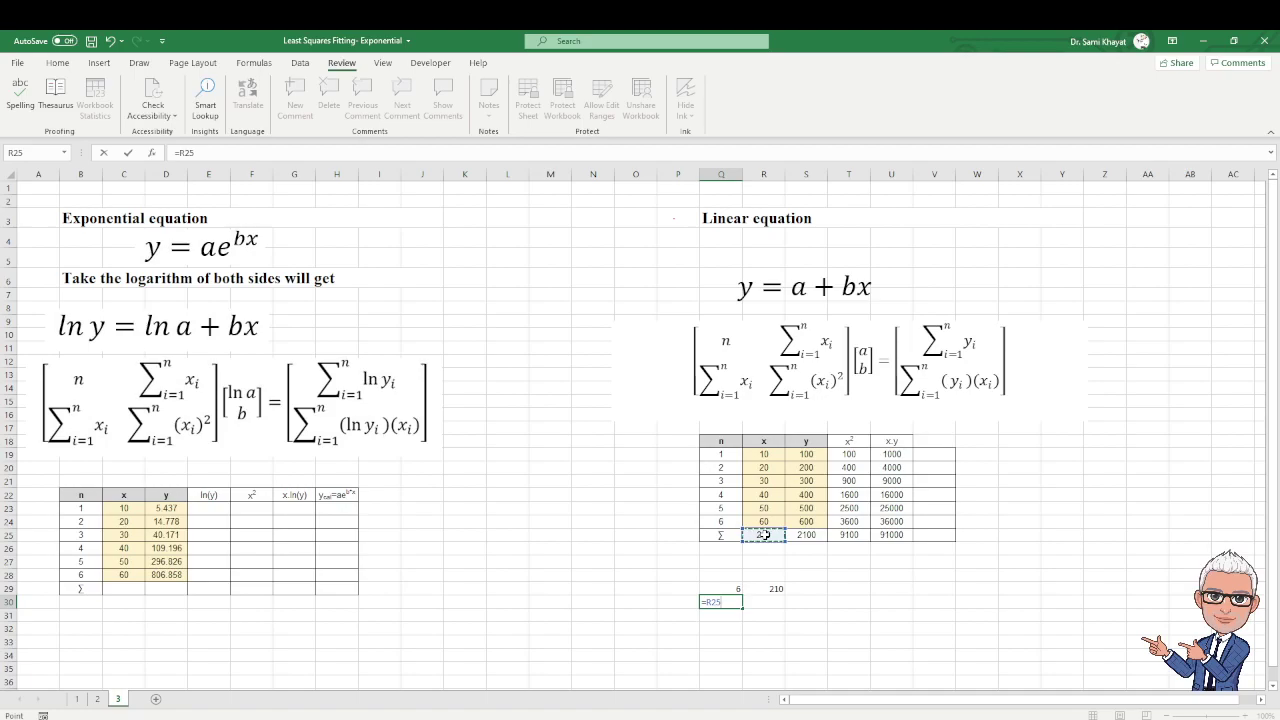
pyautogui.press('Return')
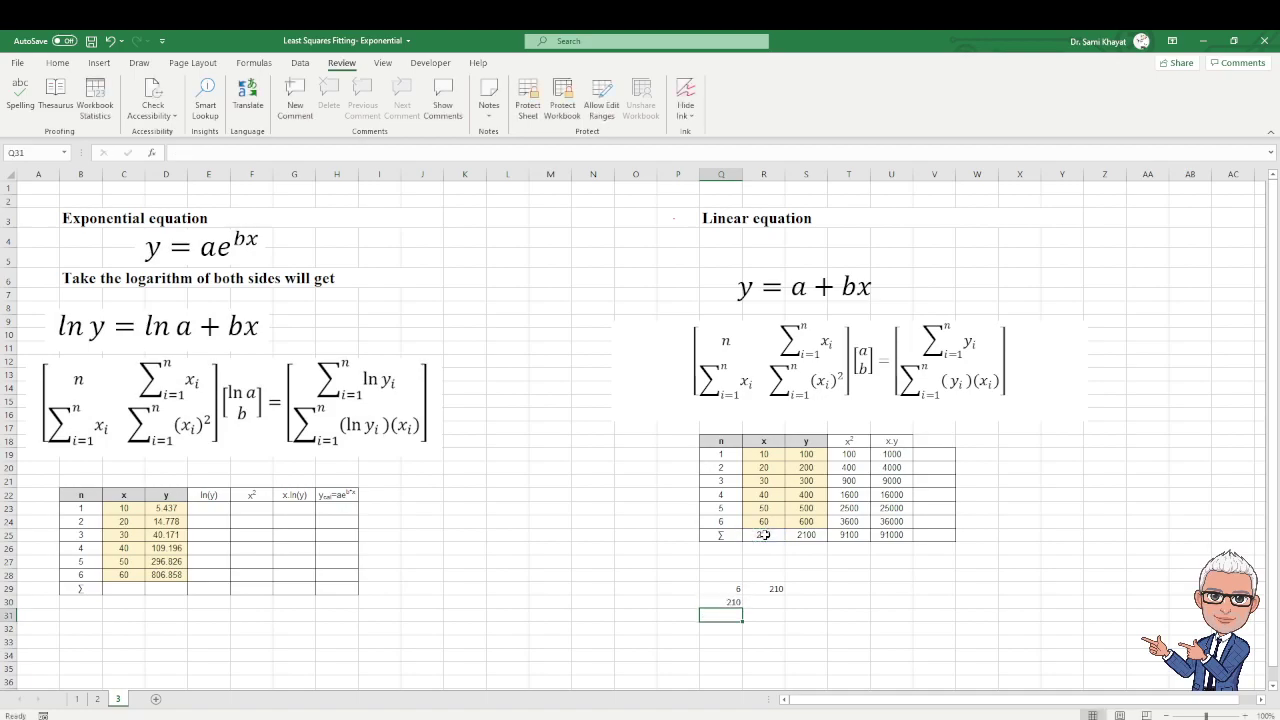
pyautogui.click(765, 604)
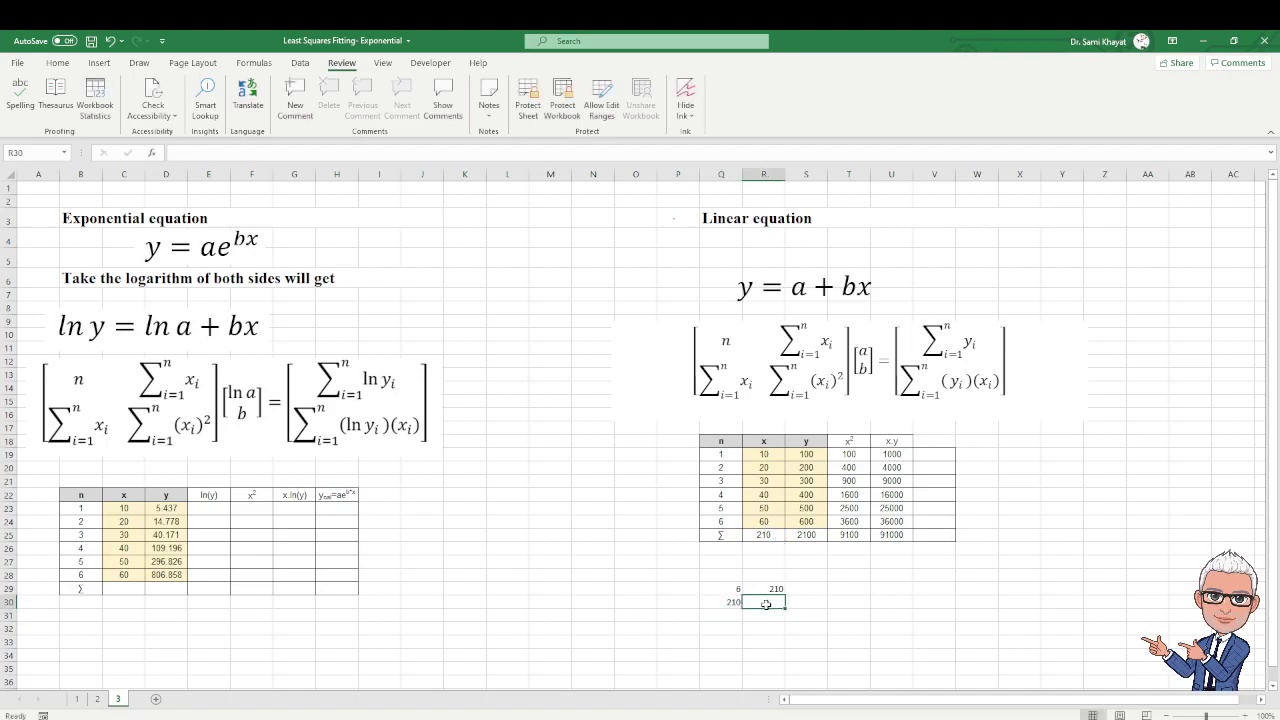
pyautogui.write('=')
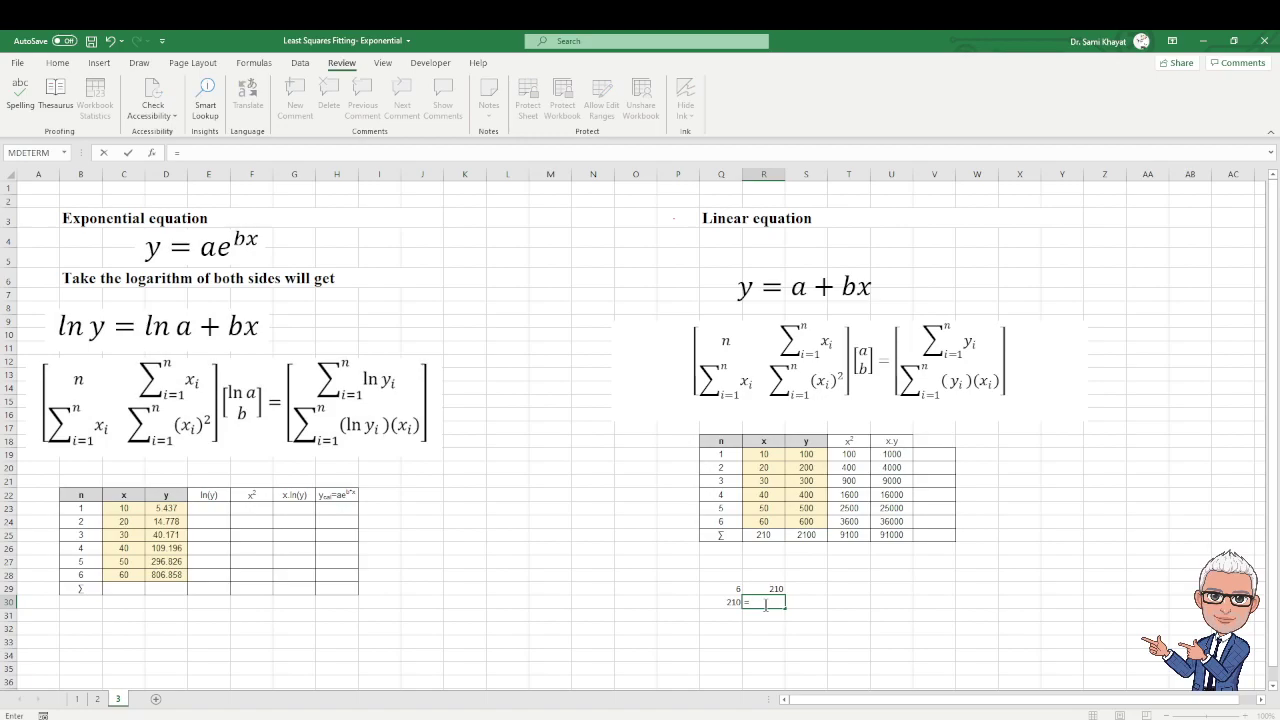
pyautogui.click(849, 535)
pyautogui.press('Return')
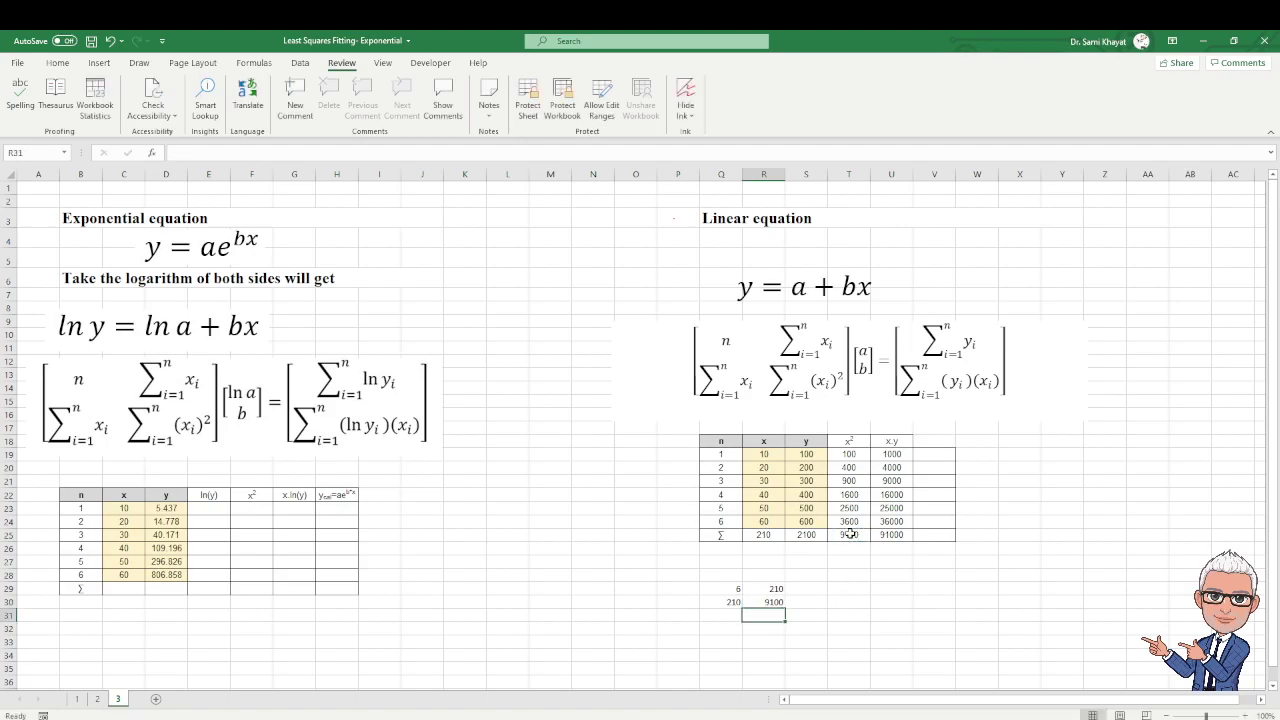
# Shade the linear equation's coefficient matrix in Q29:R30 with a light blue fill.
pyautogui.moveTo(720, 591); pyautogui.dragTo(770, 603)
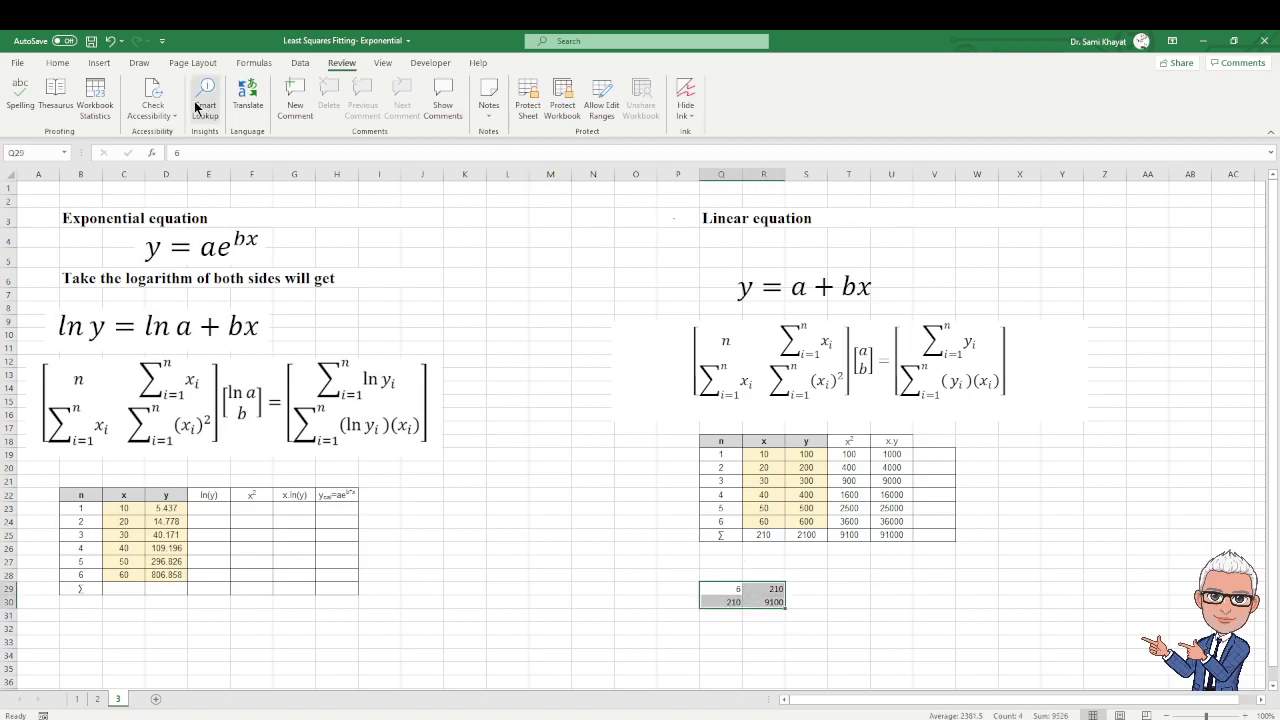
pyautogui.click(55, 63)
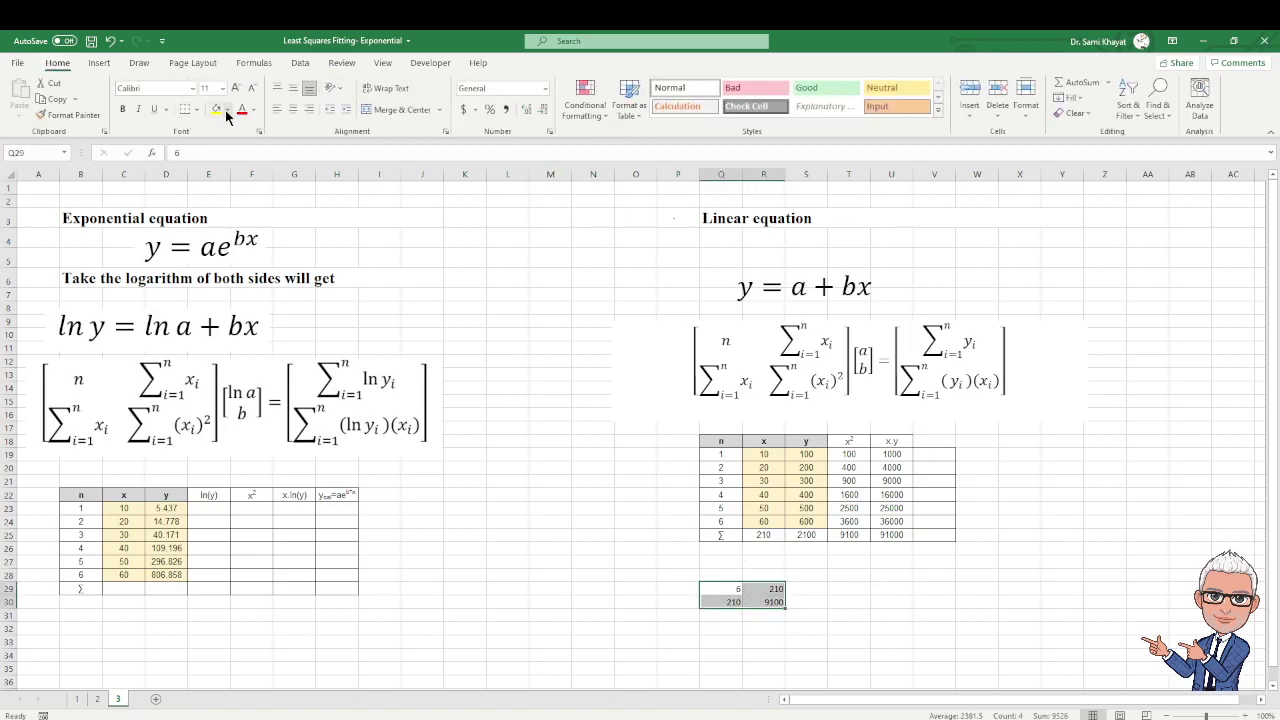
pyautogui.click(222, 113)
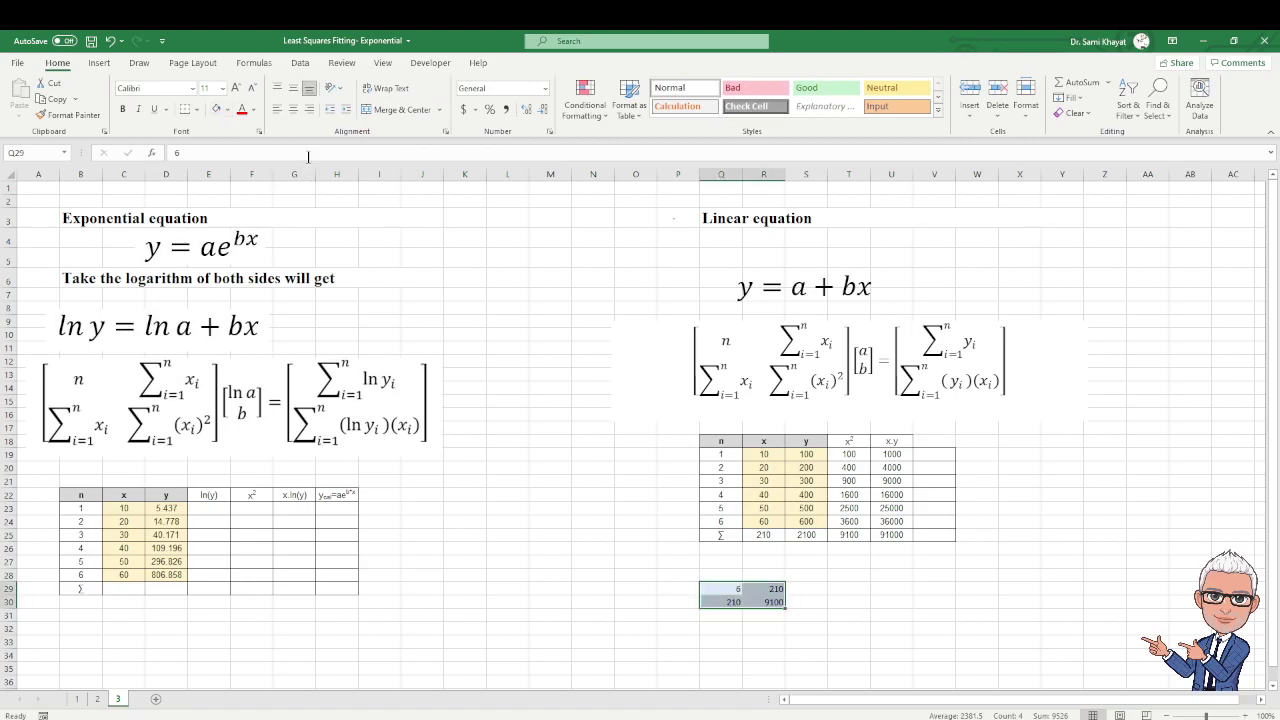
# Enter the right-hand vector, linking T29 to the y sum (=S25) and T30 to the x.y sum (=U25), and shade it light blue.
pyautogui.click(853, 590)
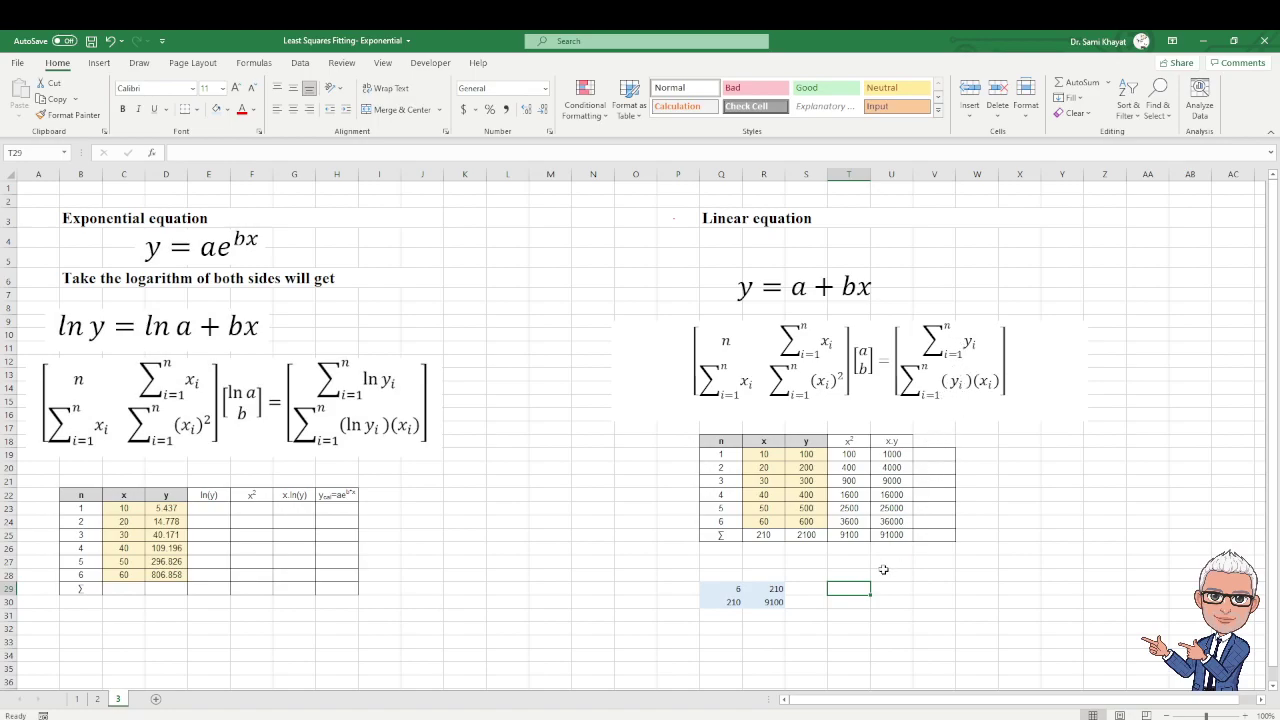
pyautogui.write('=')
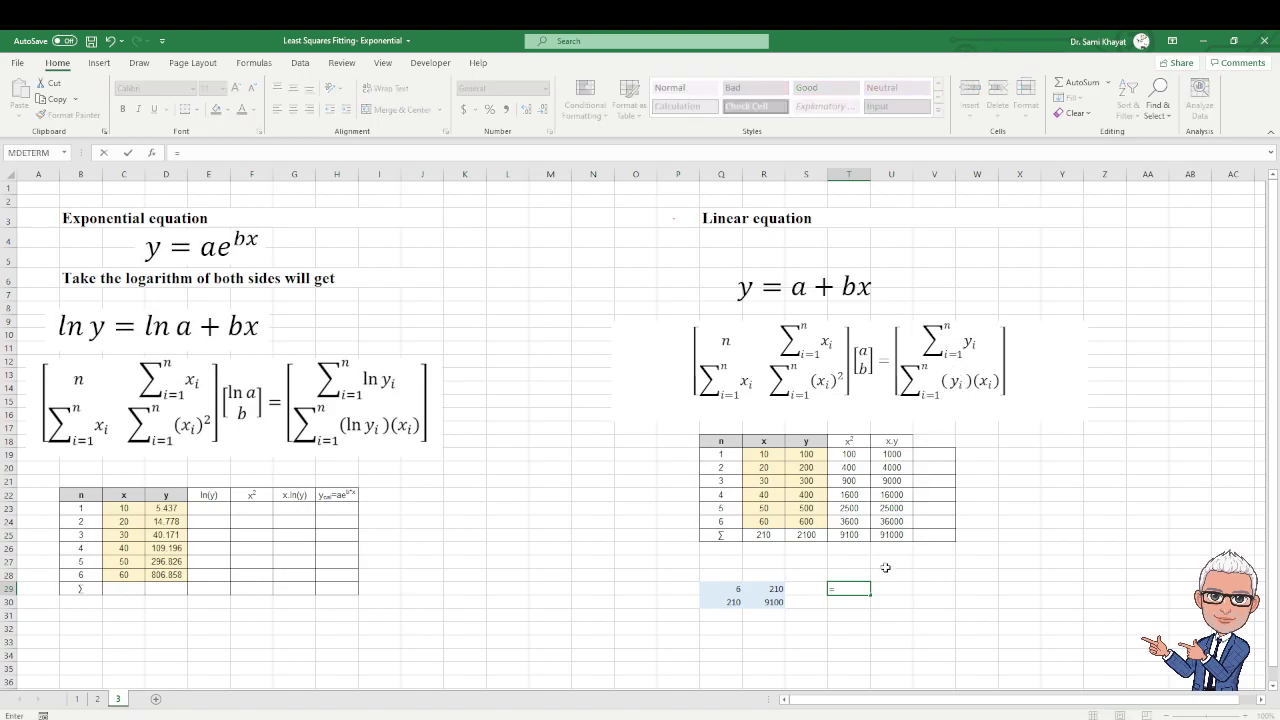
pyautogui.click(813, 537)
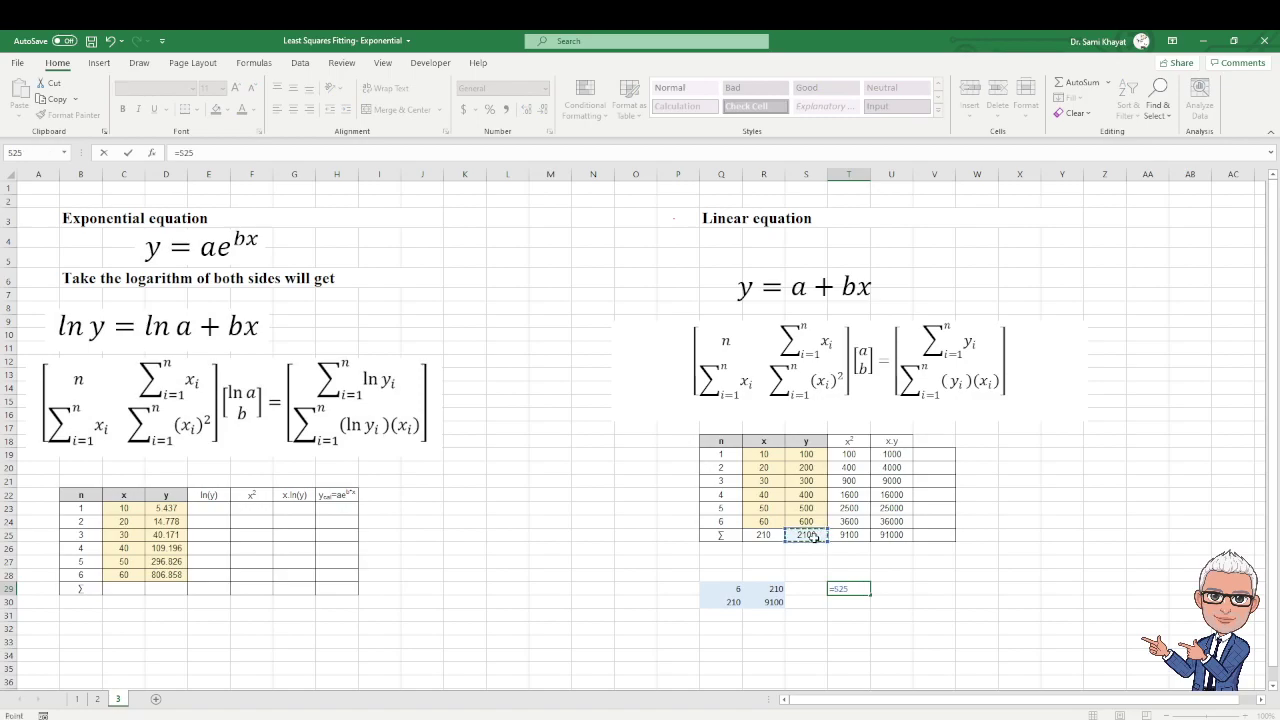
pyautogui.press('Return')
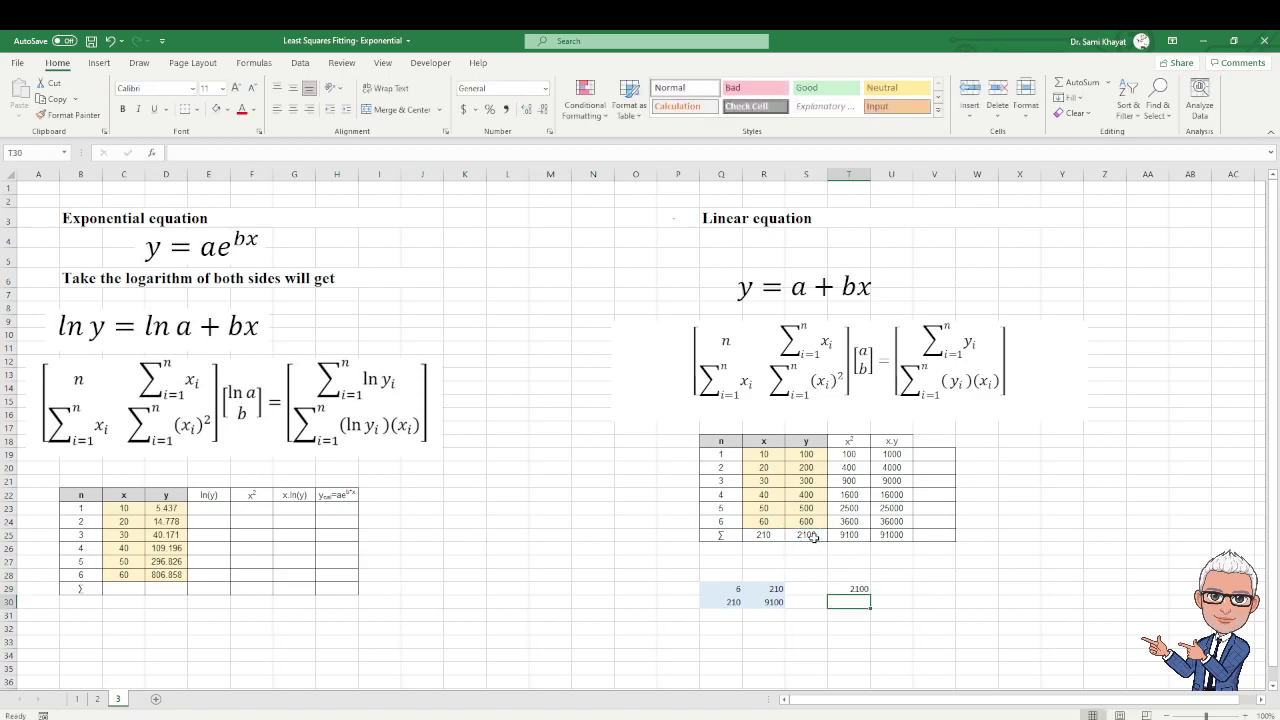
pyautogui.write('=')
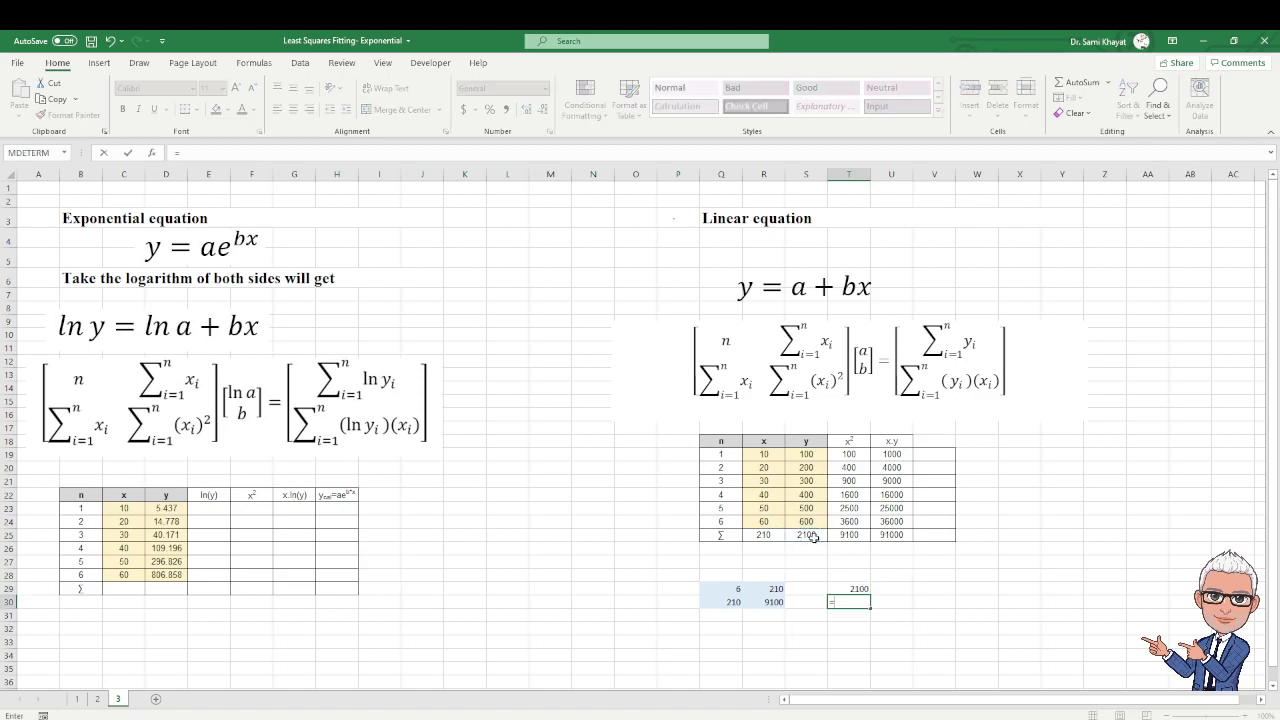
pyautogui.click(892, 536)
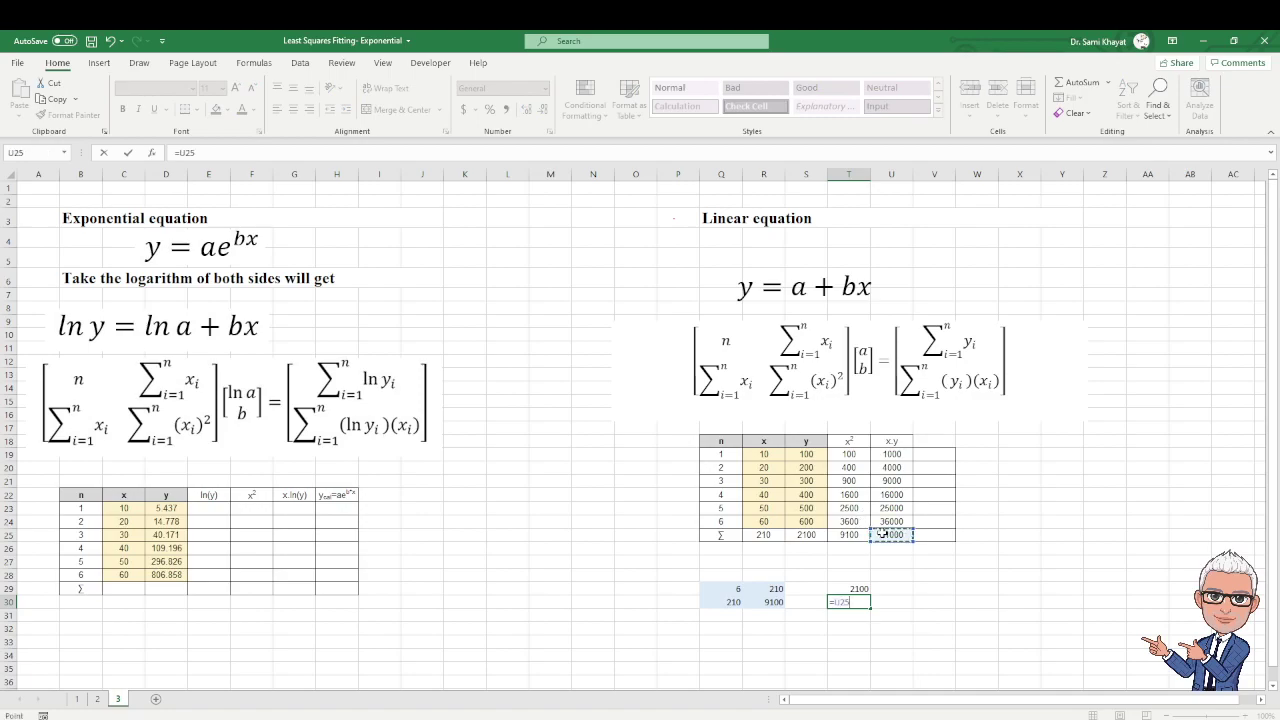
pyautogui.press('Return')
pyautogui.moveTo(860, 589); pyautogui.dragTo(858, 603)
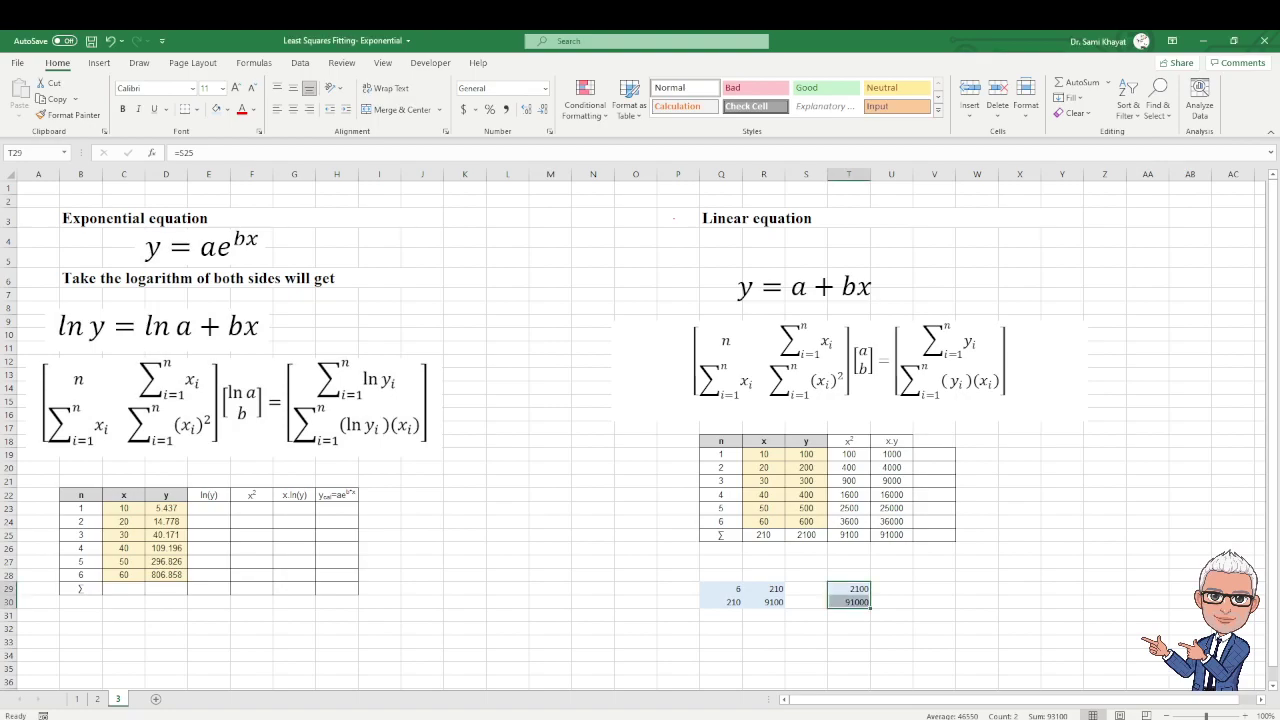
pyautogui.click(720, 634)
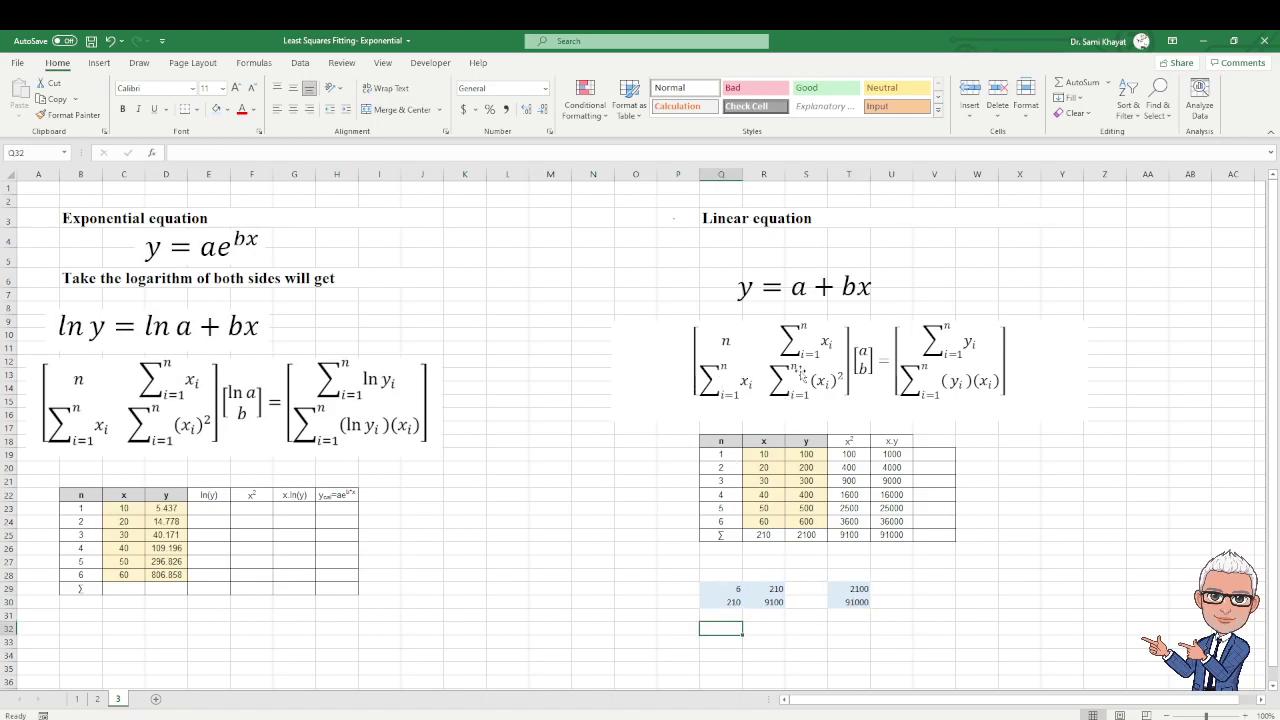
# Handwrite AB = C and B = A⁻¹ C in red ink beside the linear table.
pyautogui.click(139, 64)
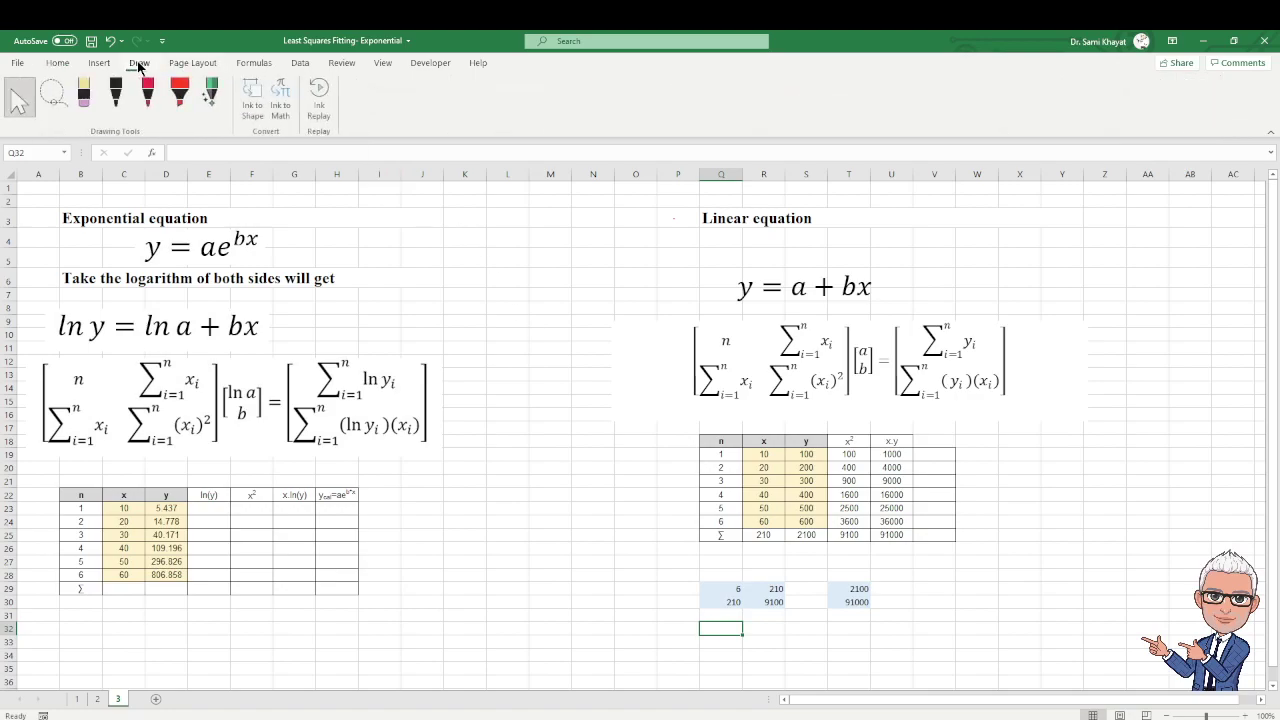
pyautogui.click(148, 97)
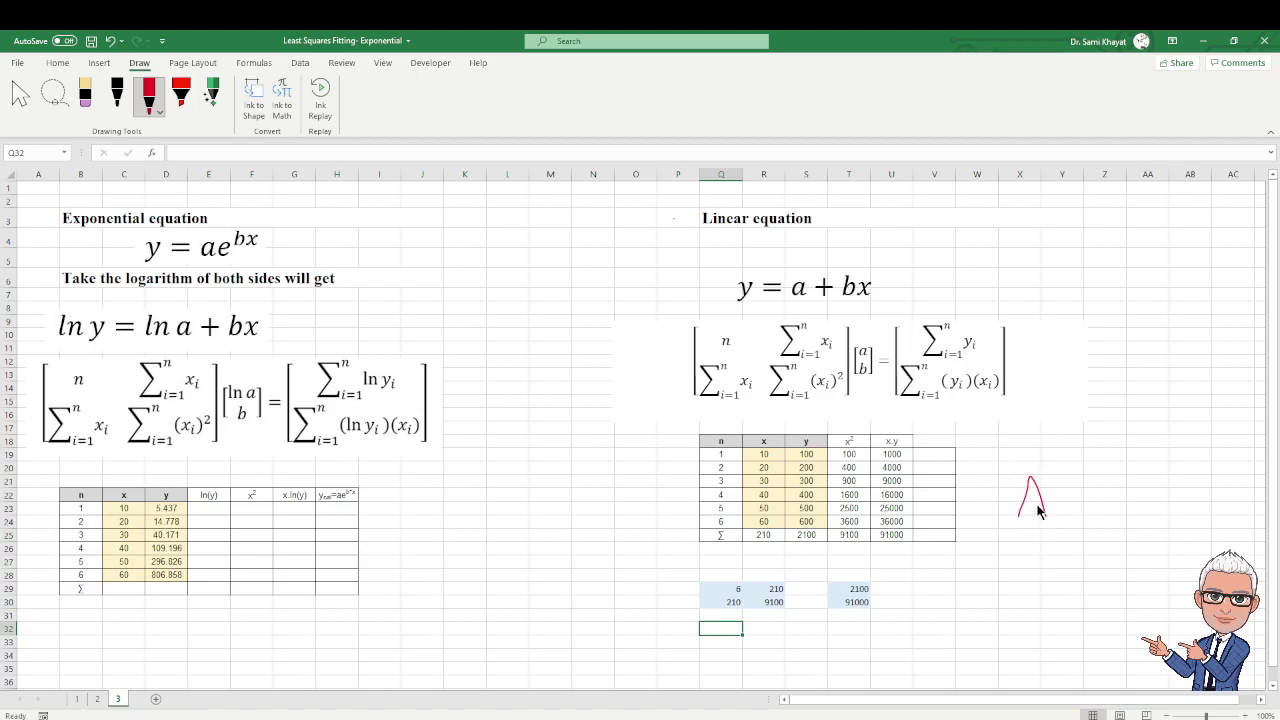
pyautogui.moveTo(1021, 500); pyautogui.dragTo(1058, 514)
pyautogui.moveTo(1079, 493); pyautogui.dragTo(1097, 493)
pyautogui.moveTo(1057, 553)
pyautogui.mouseDown()
pyautogui.moveTo(1046, 543)
pyautogui.moveTo(1049, 563)
pyautogui.moveTo(1115, 529)
pyautogui.moveTo(1126, 562)
pyautogui.moveTo(1118, 549)
pyautogui.moveTo(1138, 529)
pyautogui.moveTo(1187, 555)
pyautogui.mouseUp()
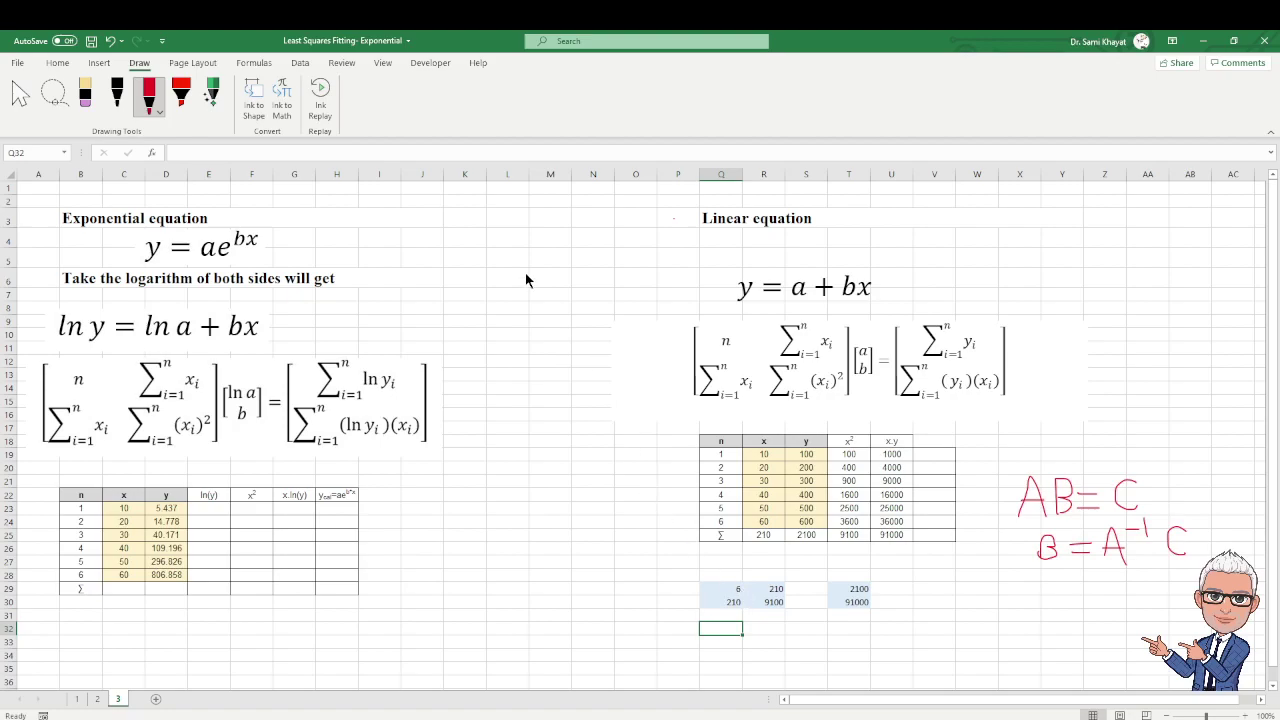
pyautogui.click(19, 96)
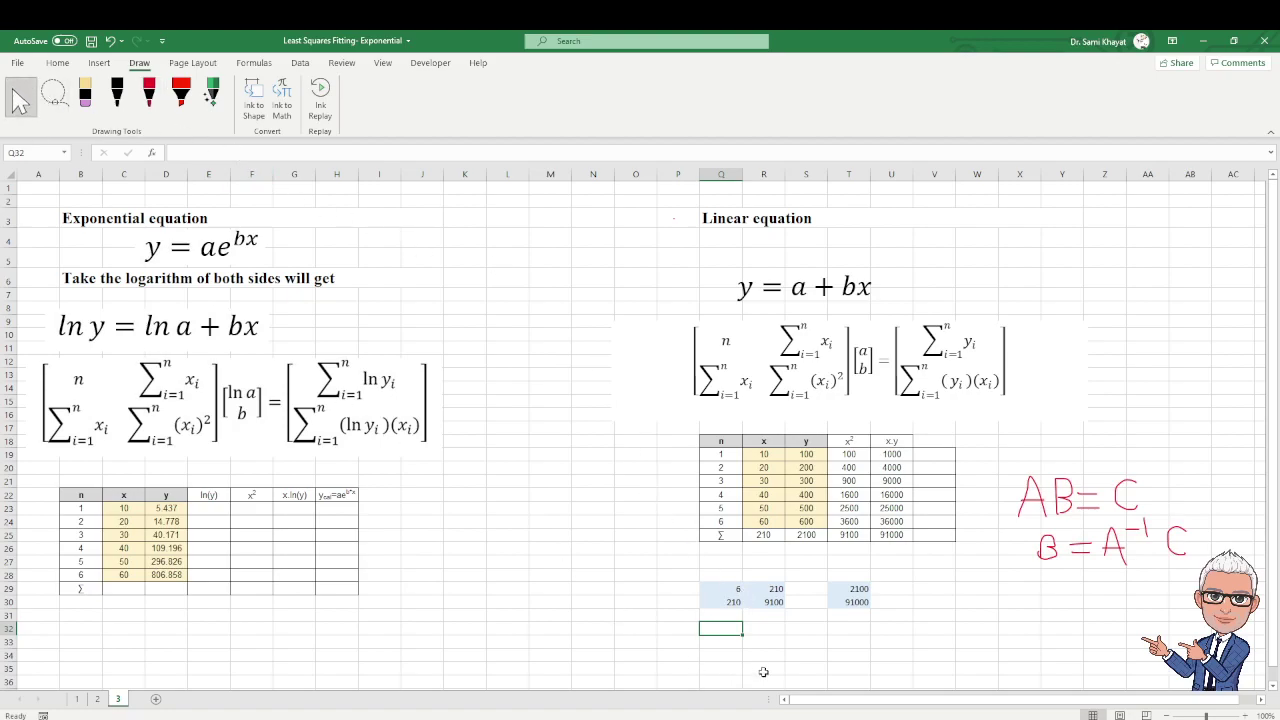
# Invert the coefficient matrix with =MINVERSE(Q29:R30) in Q32.
pyautogui.write('=mi')
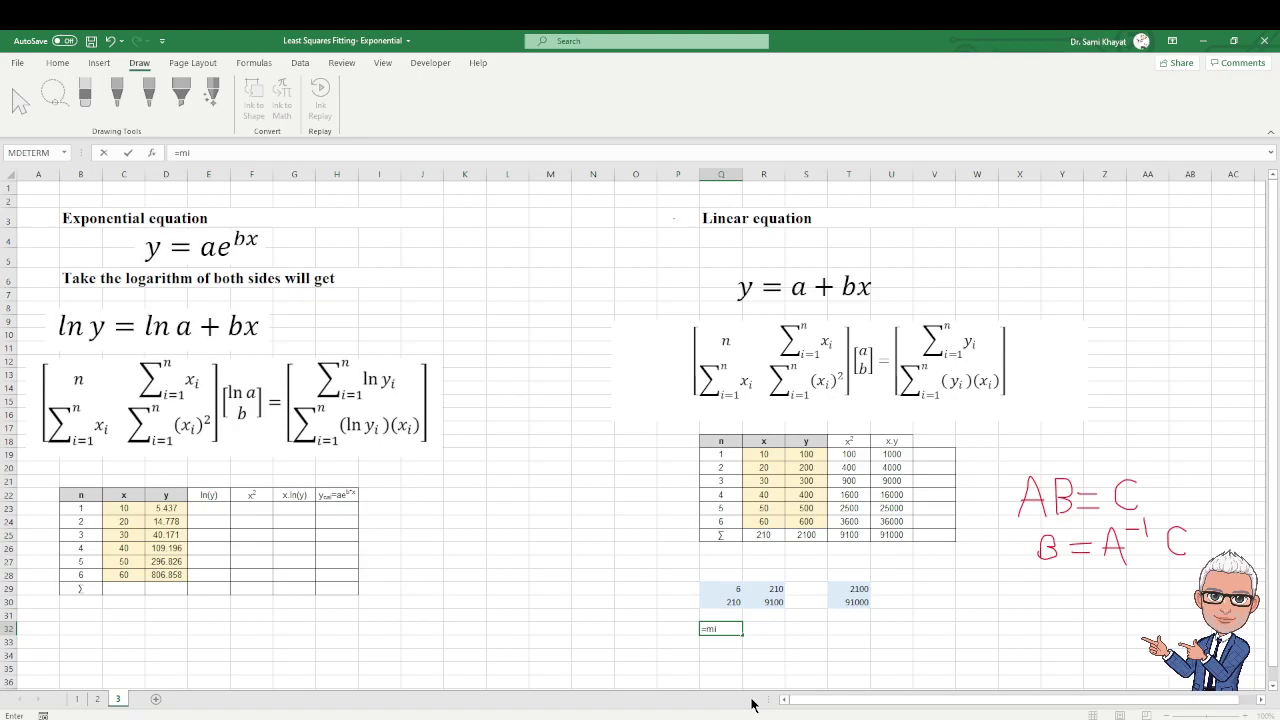
pyautogui.write('nv')
pyautogui.press('Tab')
pyautogui.moveTo(720, 587); pyautogui.dragTo(772, 603)
pyautogui.press('Return')
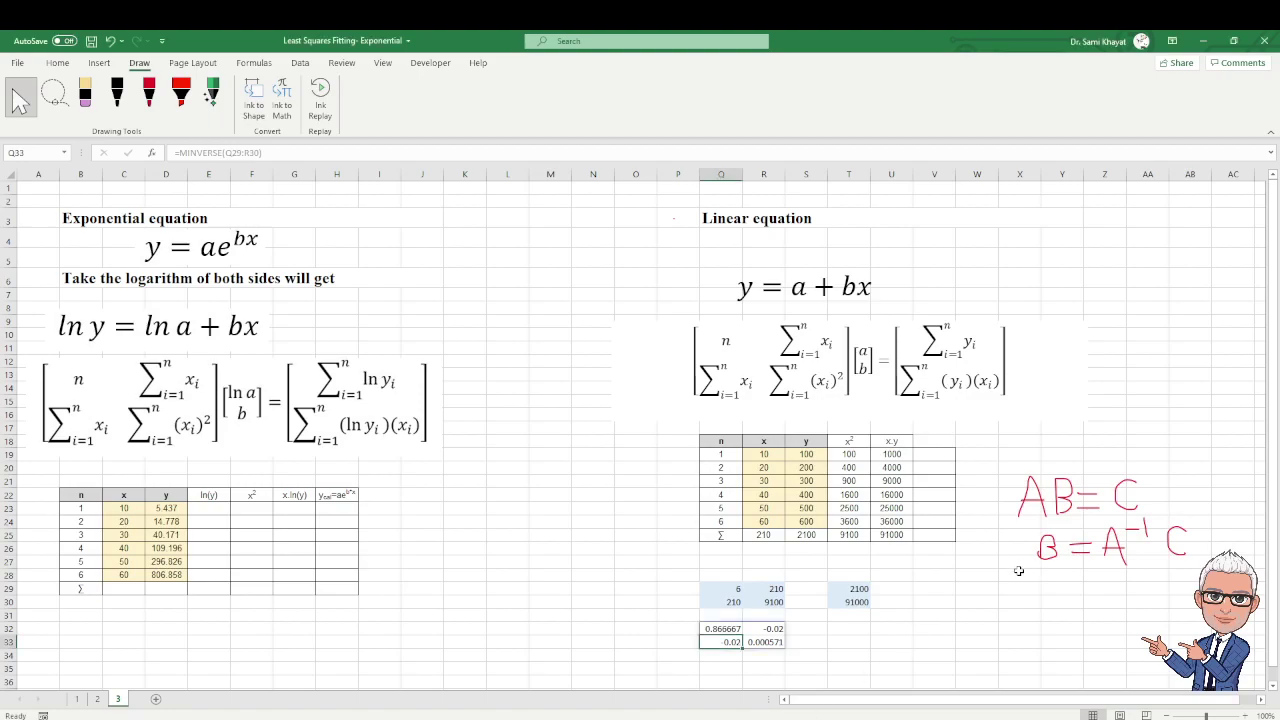
# Solve for a and b in T32 by multiplying the inverse matrix by the right-hand vector with =MMULT(Q32#,T29:T30).
pyautogui.click(847, 629)
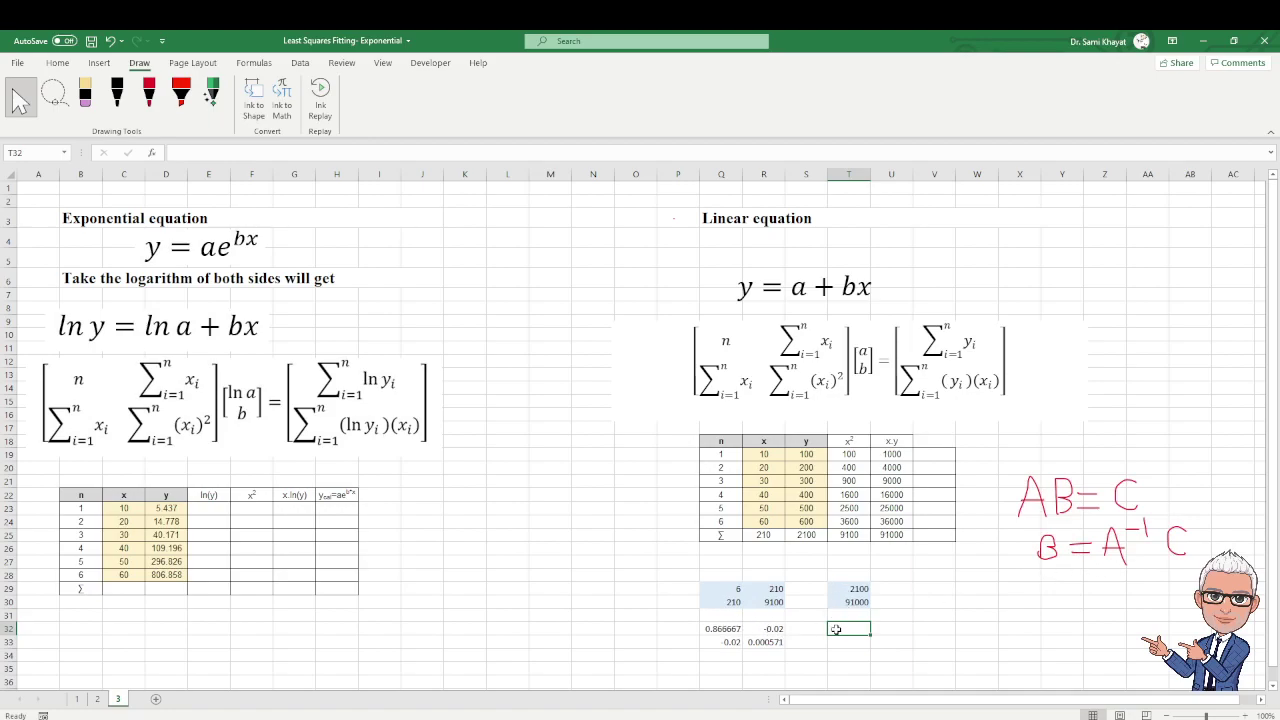
pyautogui.write('=mm')
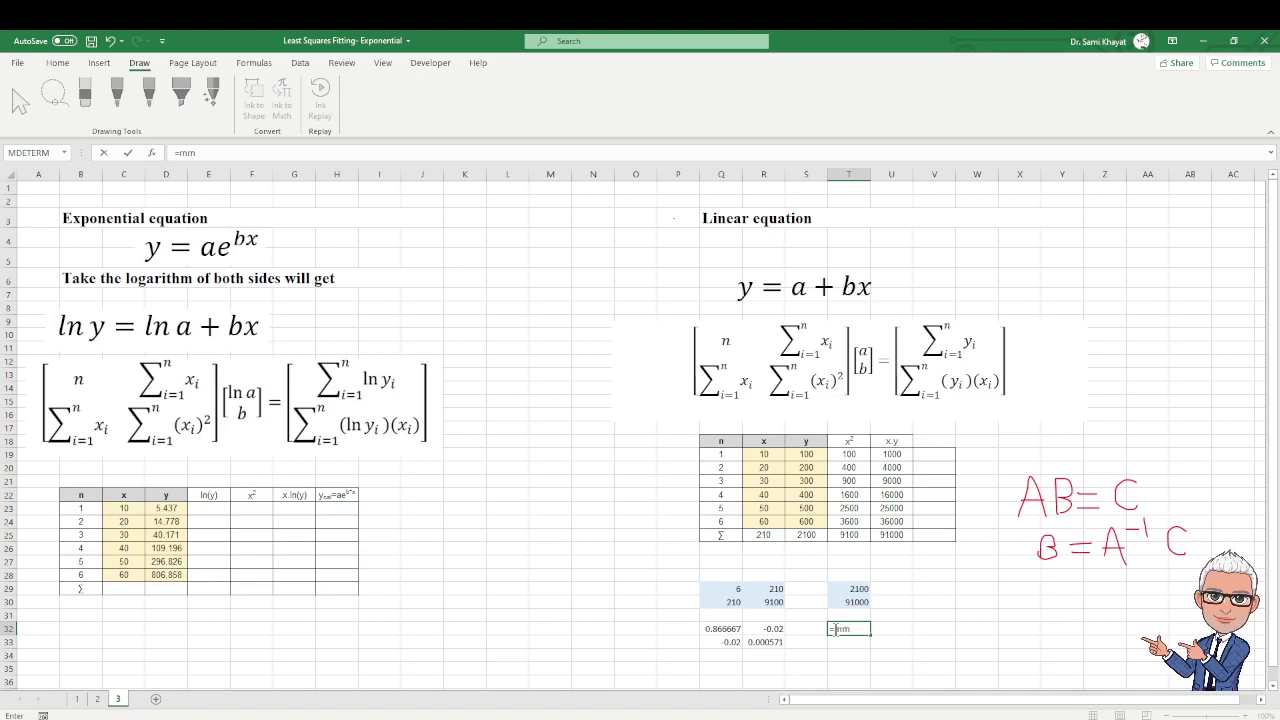
pyautogui.press('Tab')
pyautogui.moveTo(724, 630); pyautogui.dragTo(770, 641)
pyautogui.write(',')
pyautogui.moveTo(849, 589); pyautogui.dragTo(848, 603)
pyautogui.press('Return')
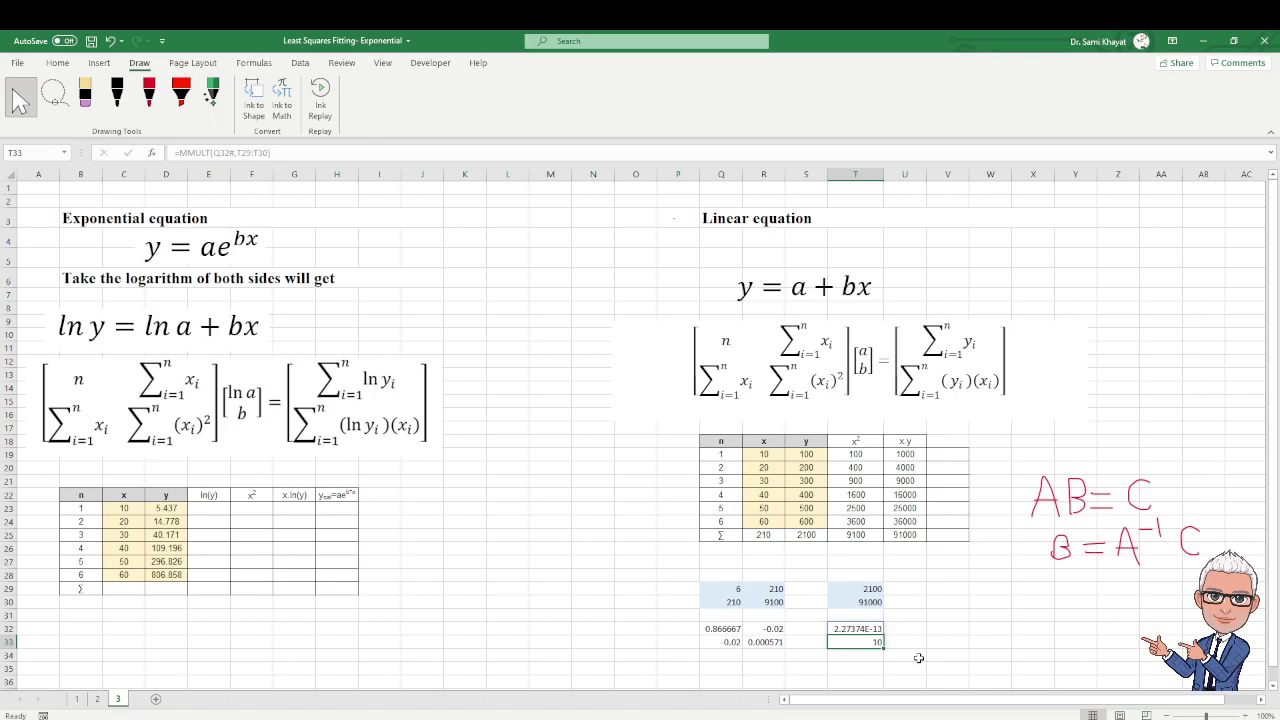
# Handwrite the fitted equation y = 10x in red ink beside the general linear equation.
pyautogui.click(149, 95)
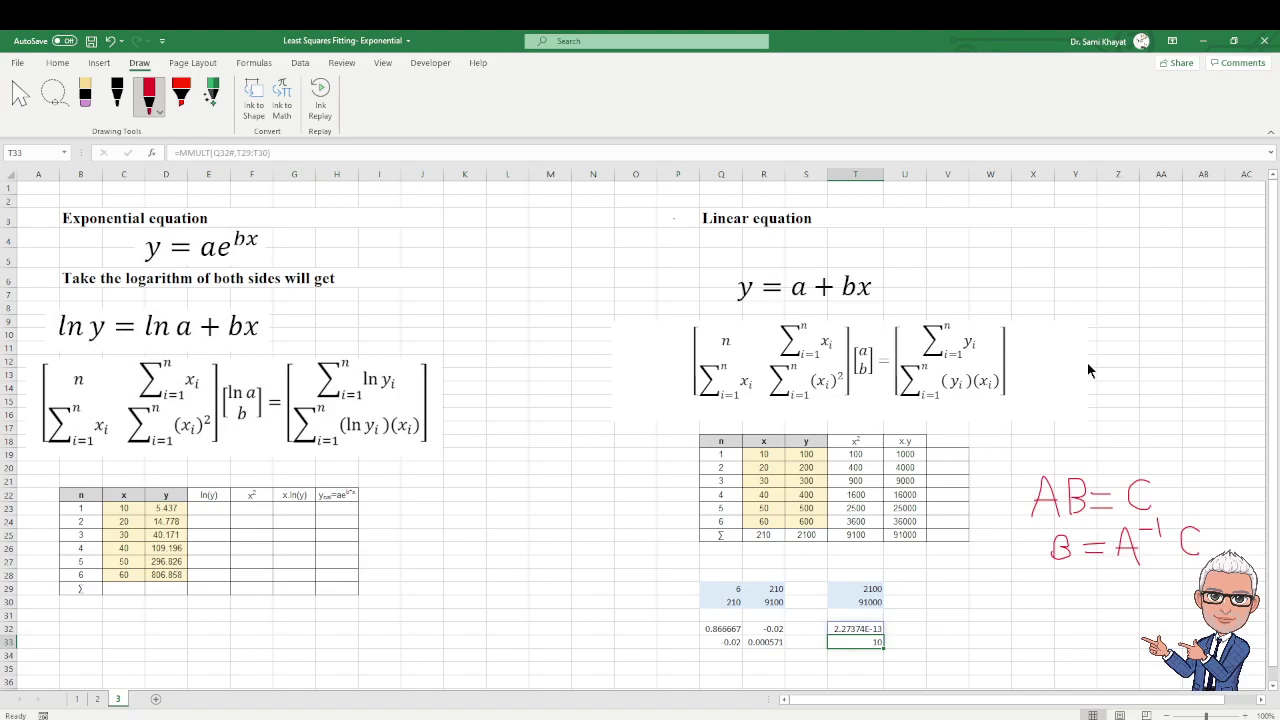
pyautogui.moveTo(1056, 274); pyautogui.dragTo(1074, 309)
pyautogui.moveTo(1164, 278)
pyautogui.mouseDown()
pyautogui.moveTo(1150, 306)
pyautogui.moveTo(1146, 282)
pyautogui.moveTo(1192, 301)
pyautogui.mouseUp()
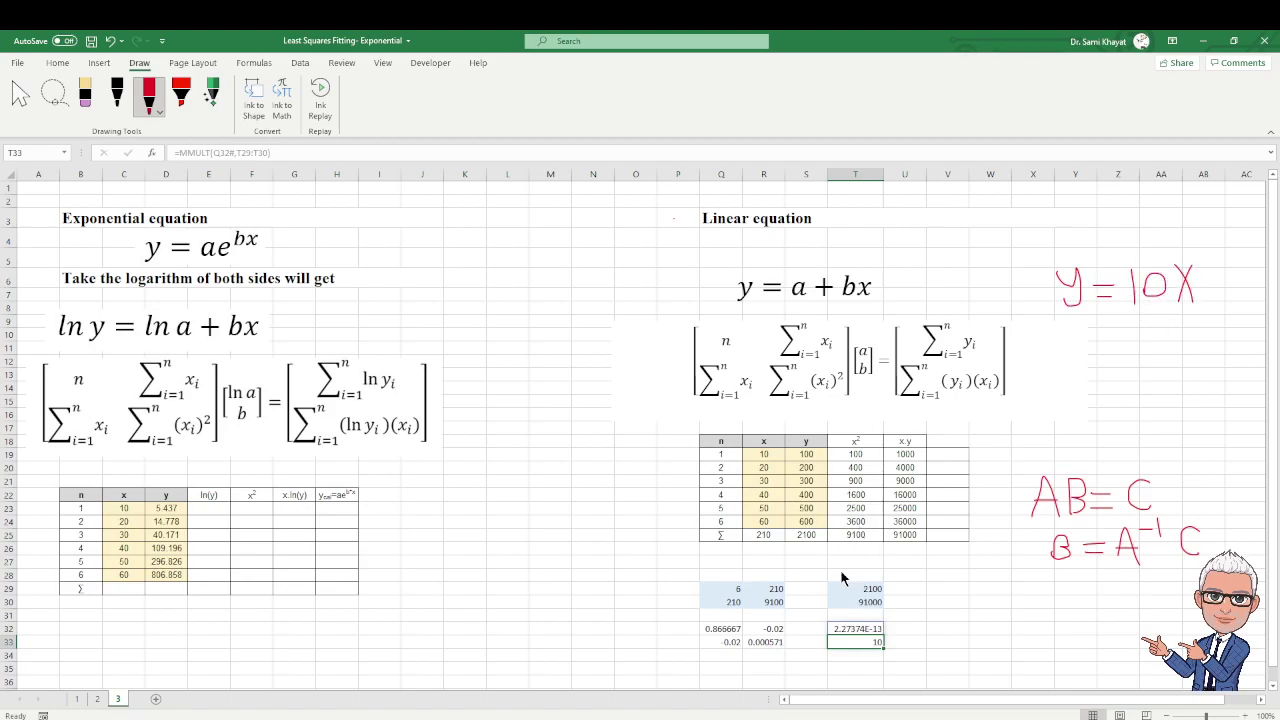
pyautogui.click(20, 97)
# Insert a markers-only scatter chart of the linear table's x and y values in R19:S24 and delete its chart title.
pyautogui.moveTo(764, 456); pyautogui.dragTo(808, 521)
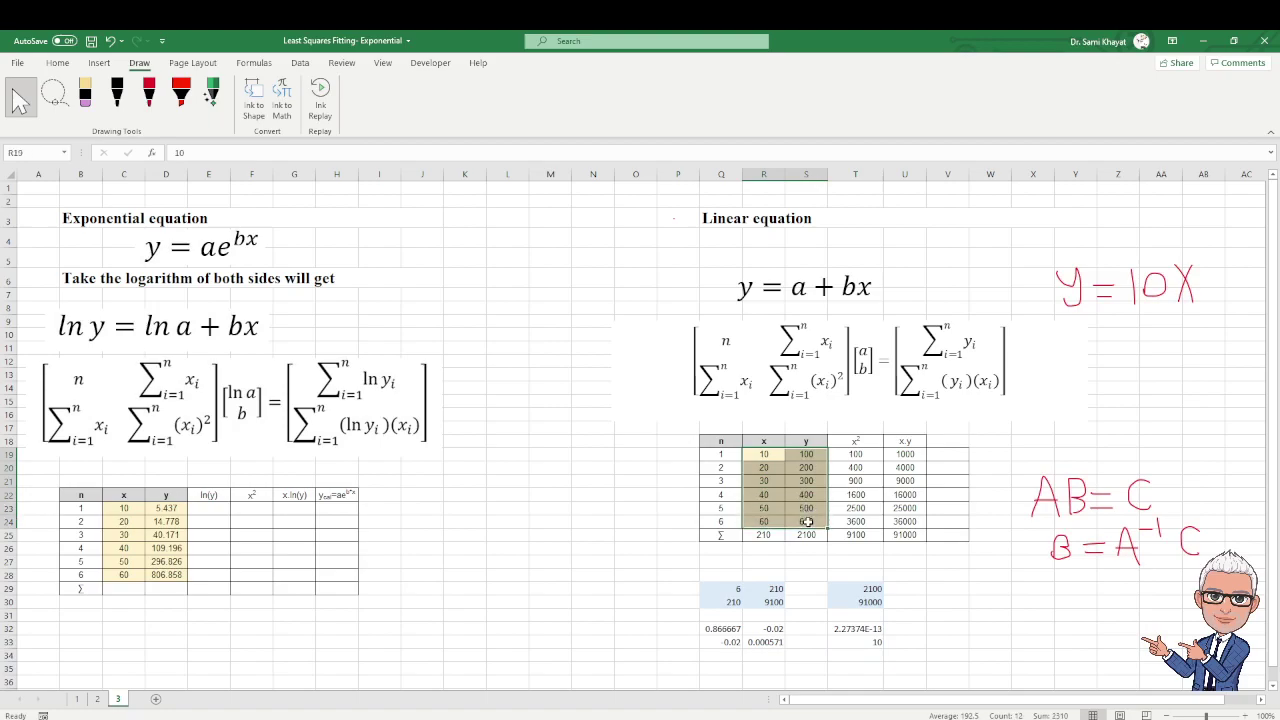
pyautogui.click(100, 64)
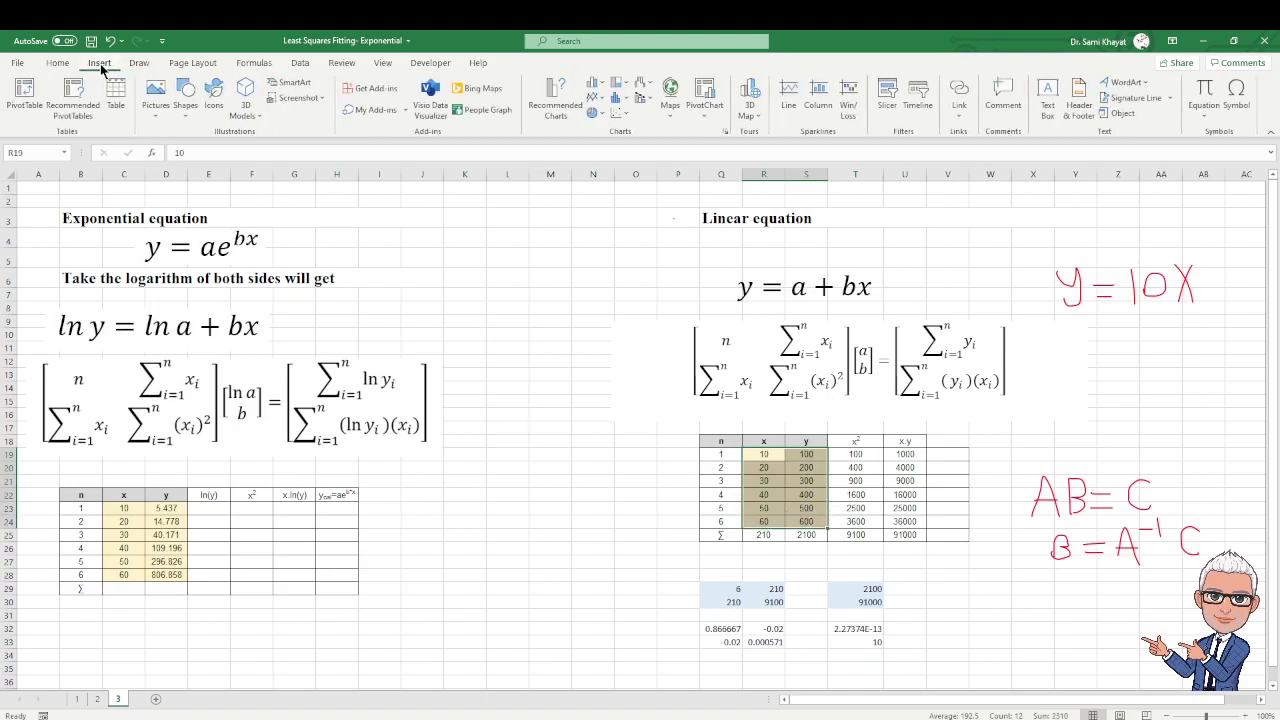
pyautogui.click(626, 122)
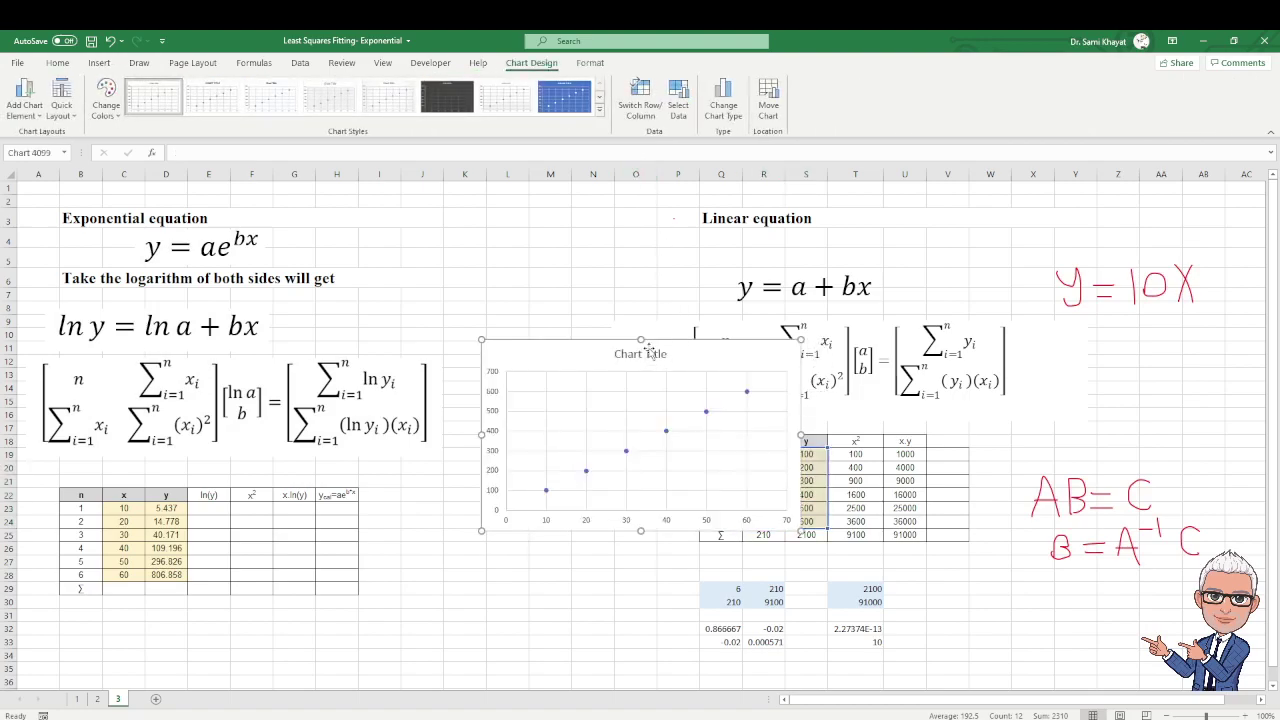
pyautogui.click(655, 357)
pyautogui.press('Delete')
pyautogui.moveTo(652, 343); pyautogui.dragTo(563, 431)
# Add a linear trendline to the chart's data points and display its equation in clear space above the line.
pyautogui.click(538, 530)
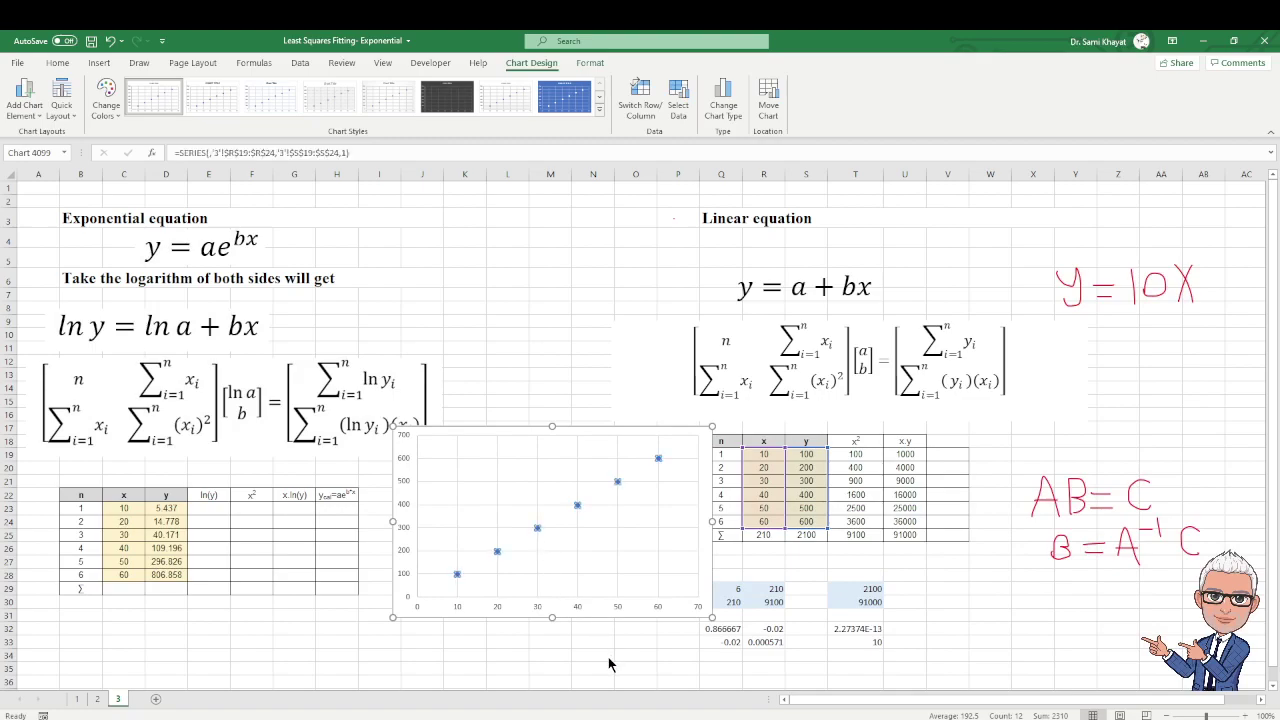
pyautogui.hotkey('alt', 'j')
pyautogui.press('c')
pyautogui.press('a')
pyautogui.press('t')
pyautogui.press('m')
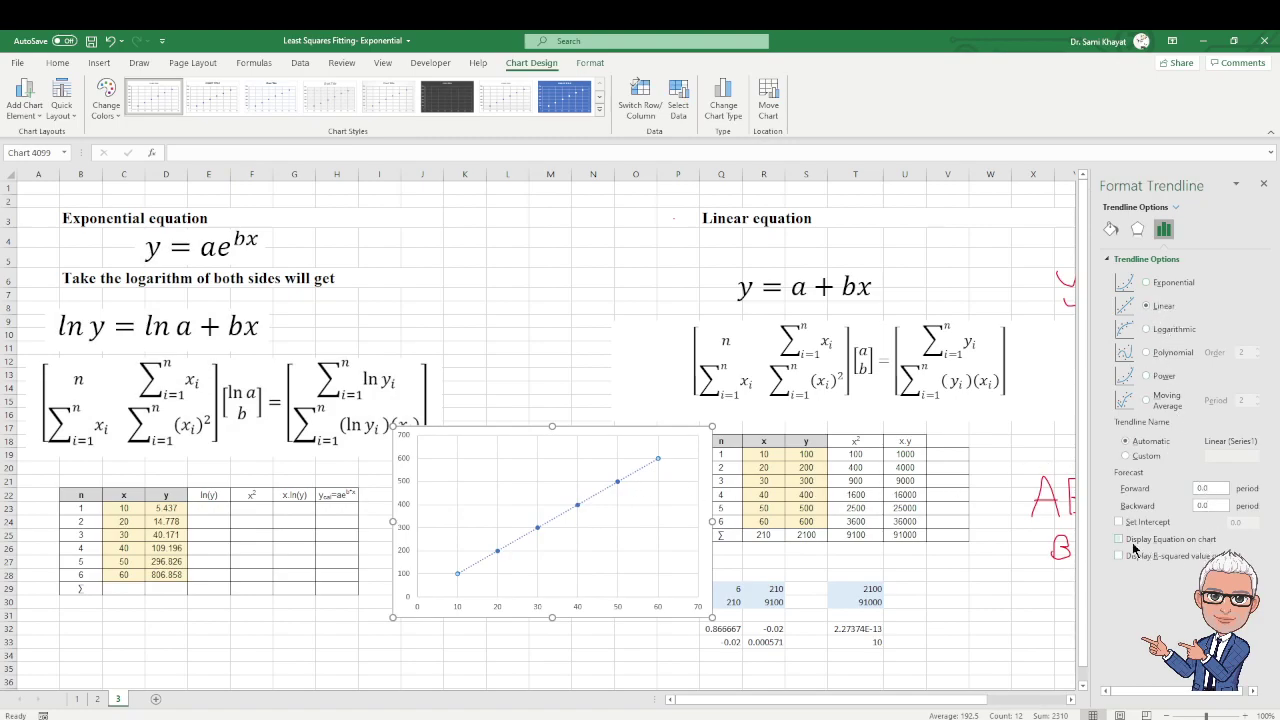
pyautogui.click(1120, 539)
pyautogui.moveTo(646, 458); pyautogui.dragTo(557, 460)
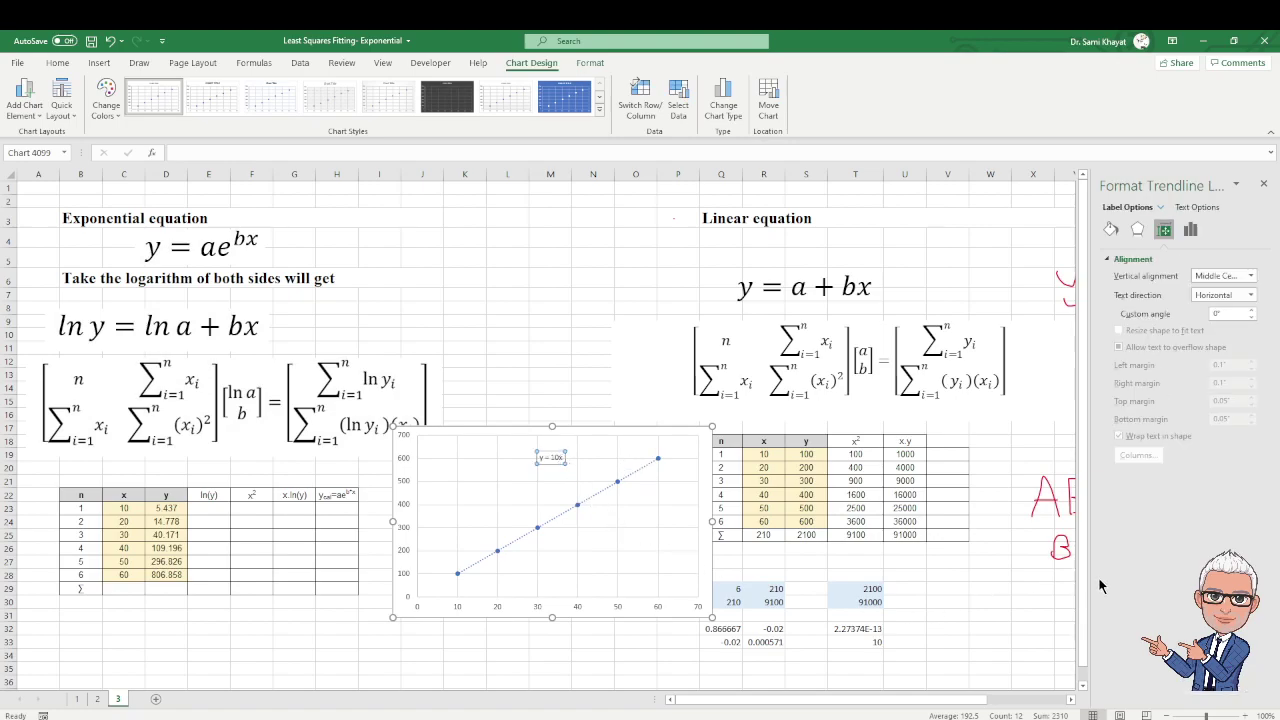
pyautogui.click(1264, 184)
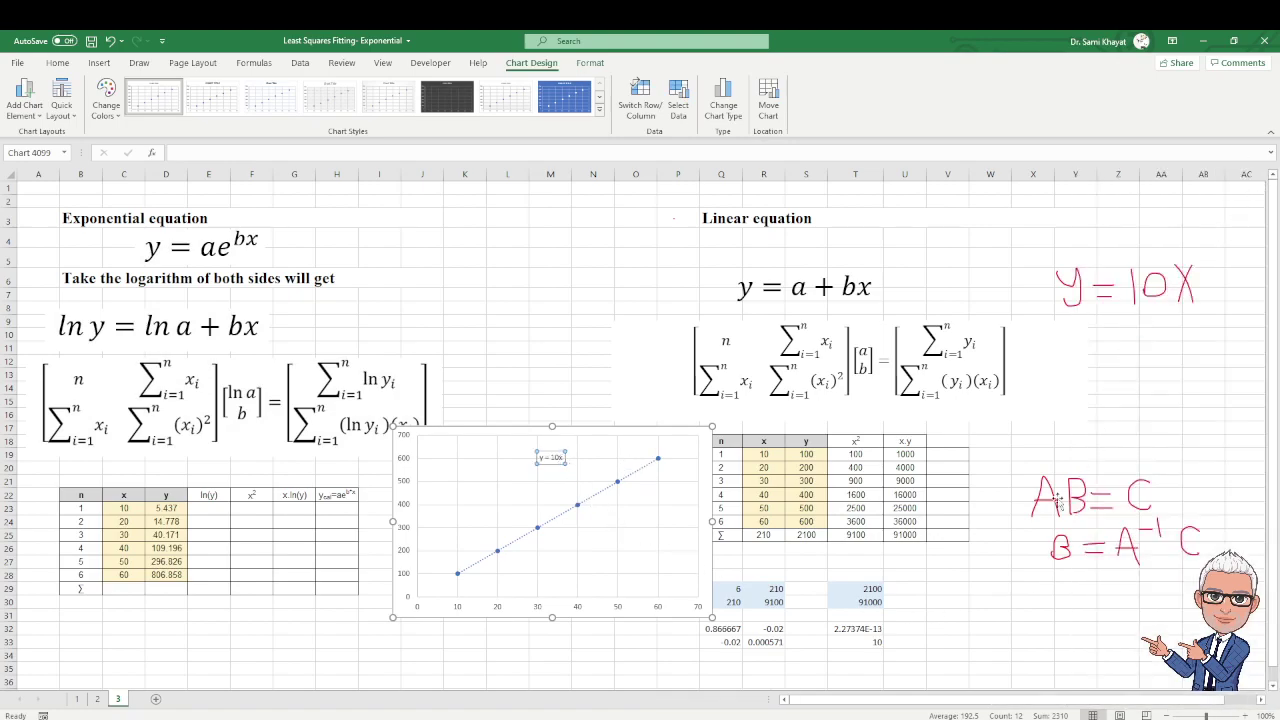
# Move the linear chart below the linear equation's matrix results, starting around row 36.
pyautogui.click(598, 433)
pyautogui.moveTo(598, 433); pyautogui.dragTo(1121, 545)
pyautogui.scroll(-5, 1121, 545)
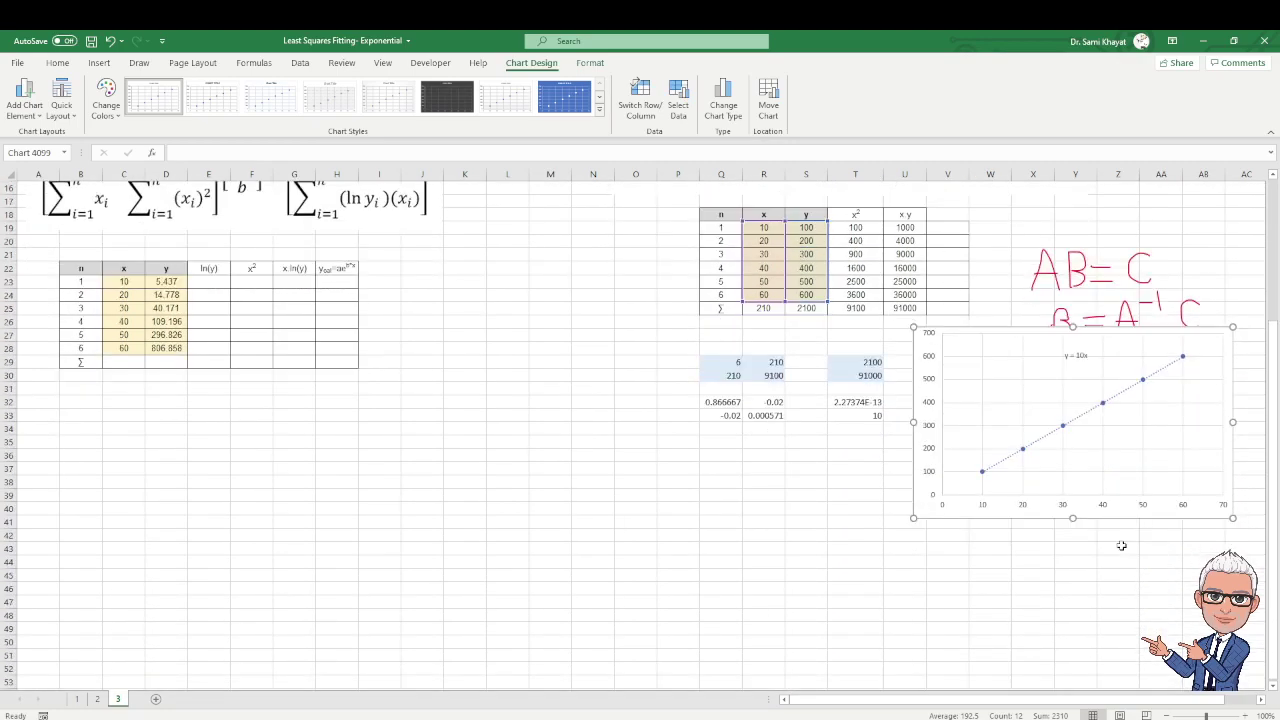
pyautogui.moveTo(1028, 333); pyautogui.dragTo(844, 452)
pyautogui.click(1157, 441)
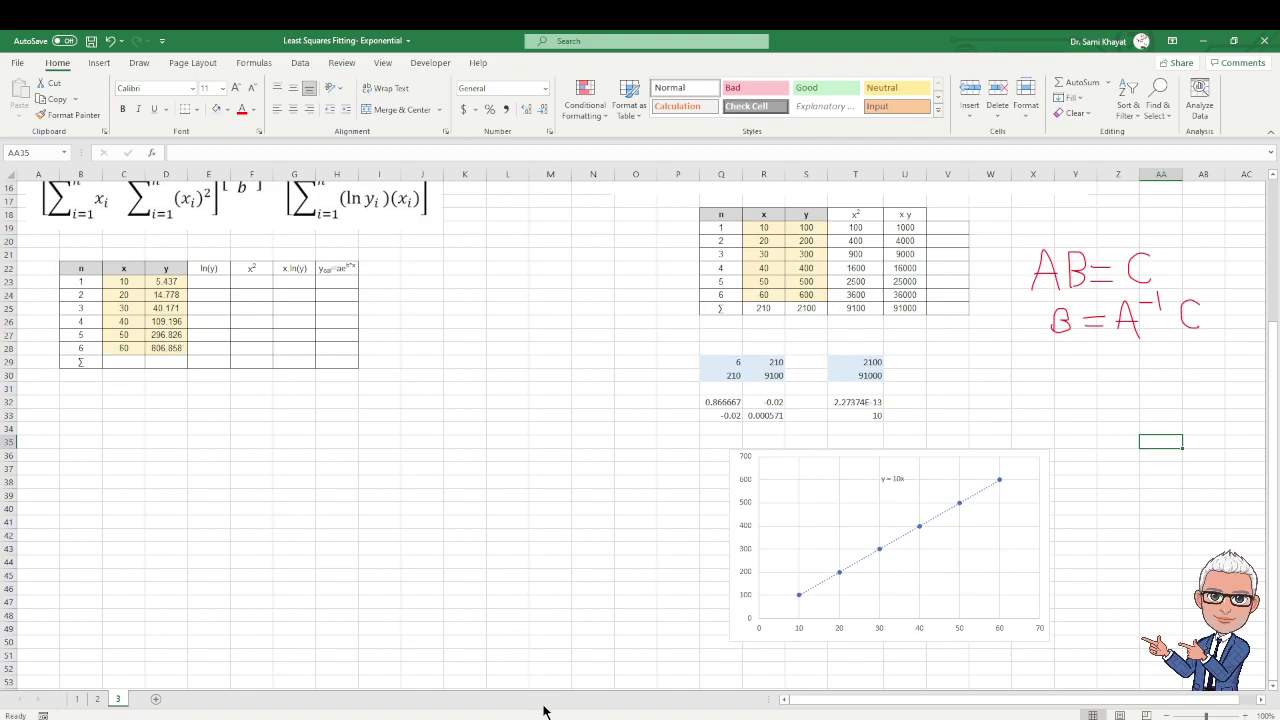
# Insert a markers-only scatter chart of the exponential table's C23:D28, without a chart title, and place it directly beside that table.
pyautogui.scroll(4, 292, 480)
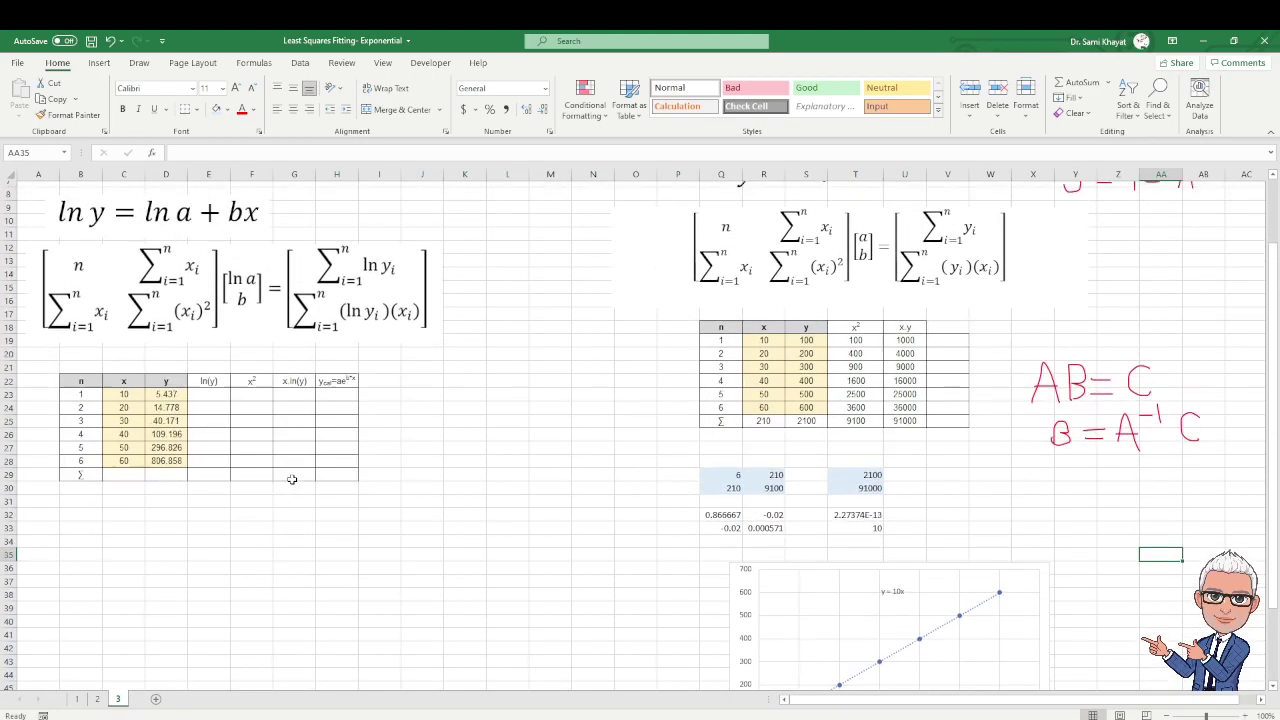
pyautogui.scroll(1, 292, 480)
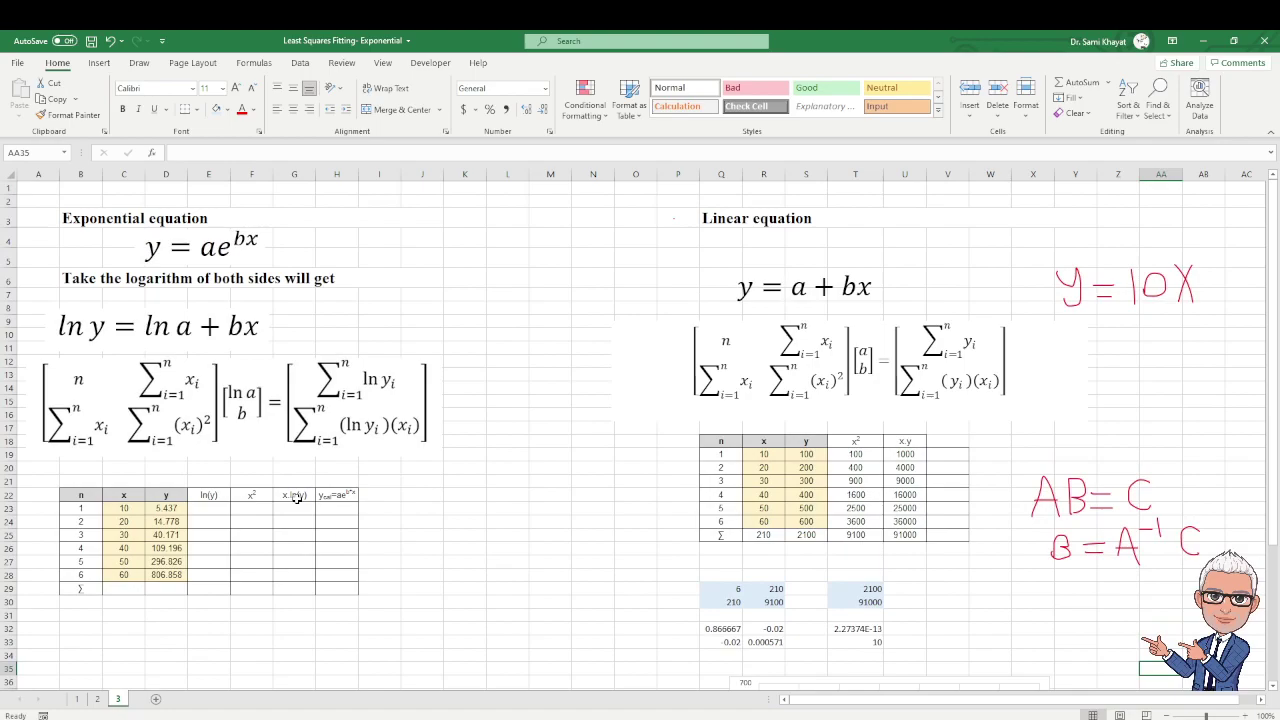
pyautogui.moveTo(118, 510); pyautogui.dragTo(158, 575)
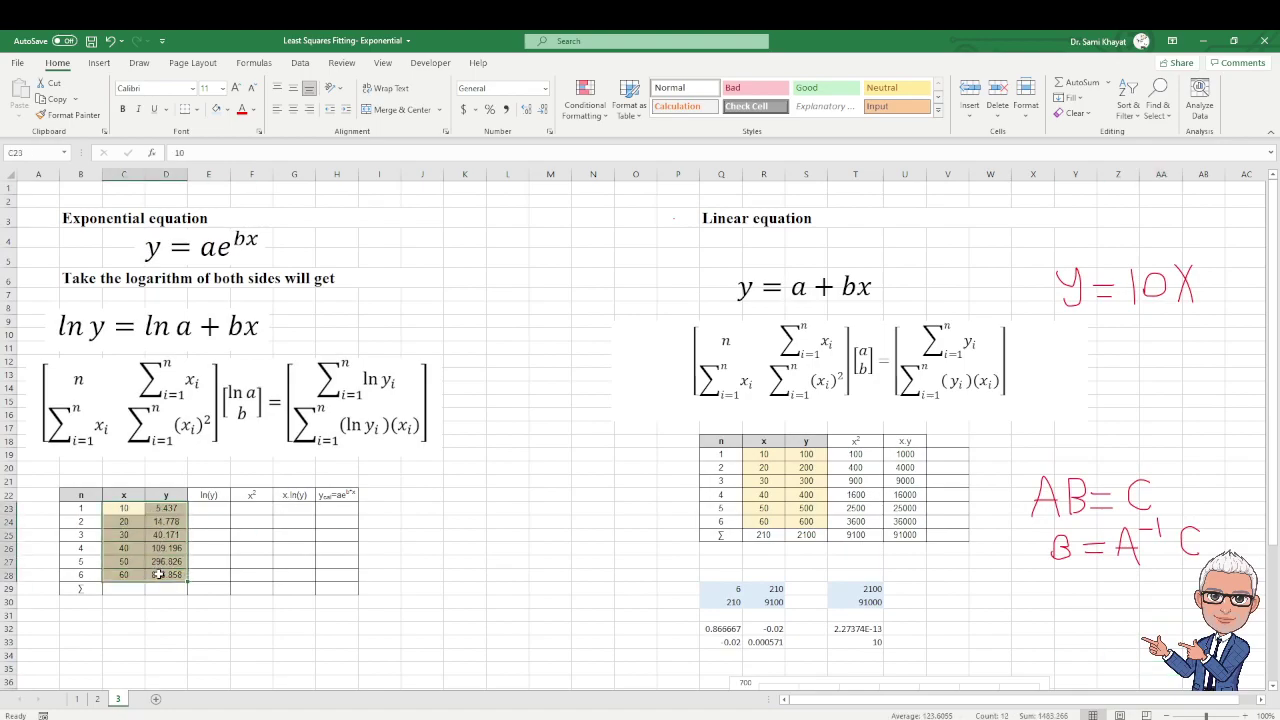
pyautogui.click(97, 62)
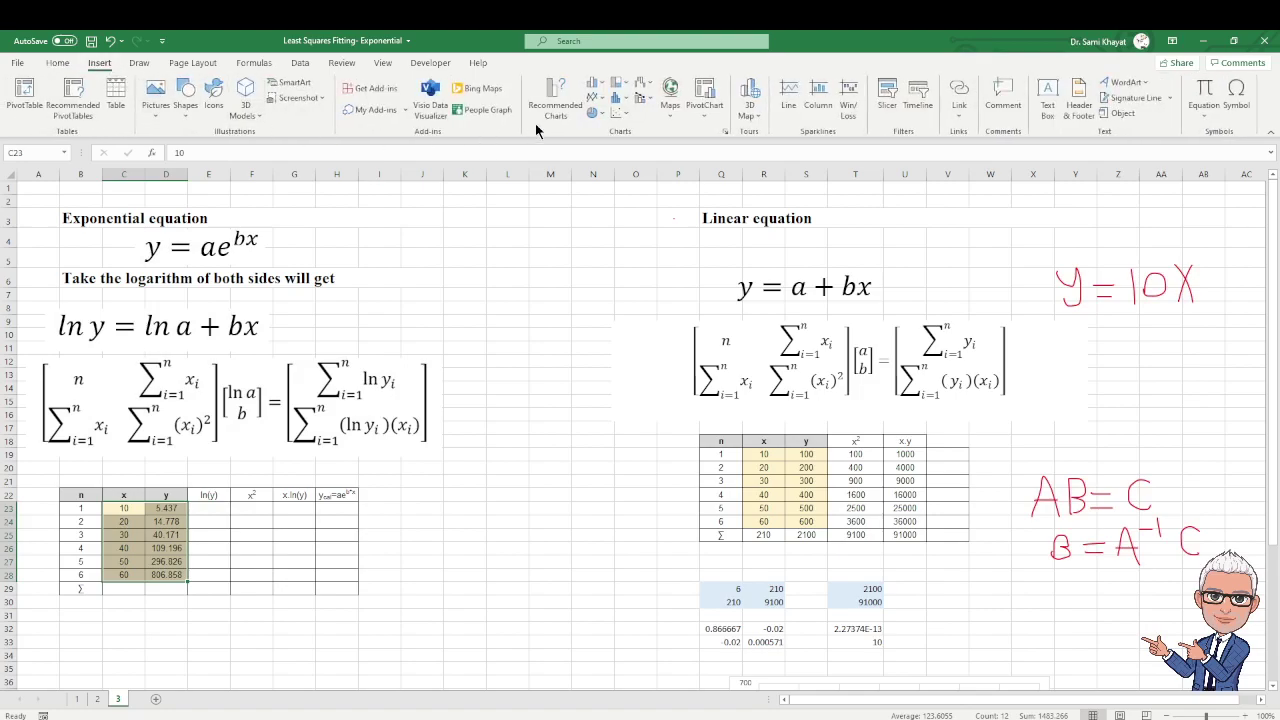
pyautogui.click(617, 112)
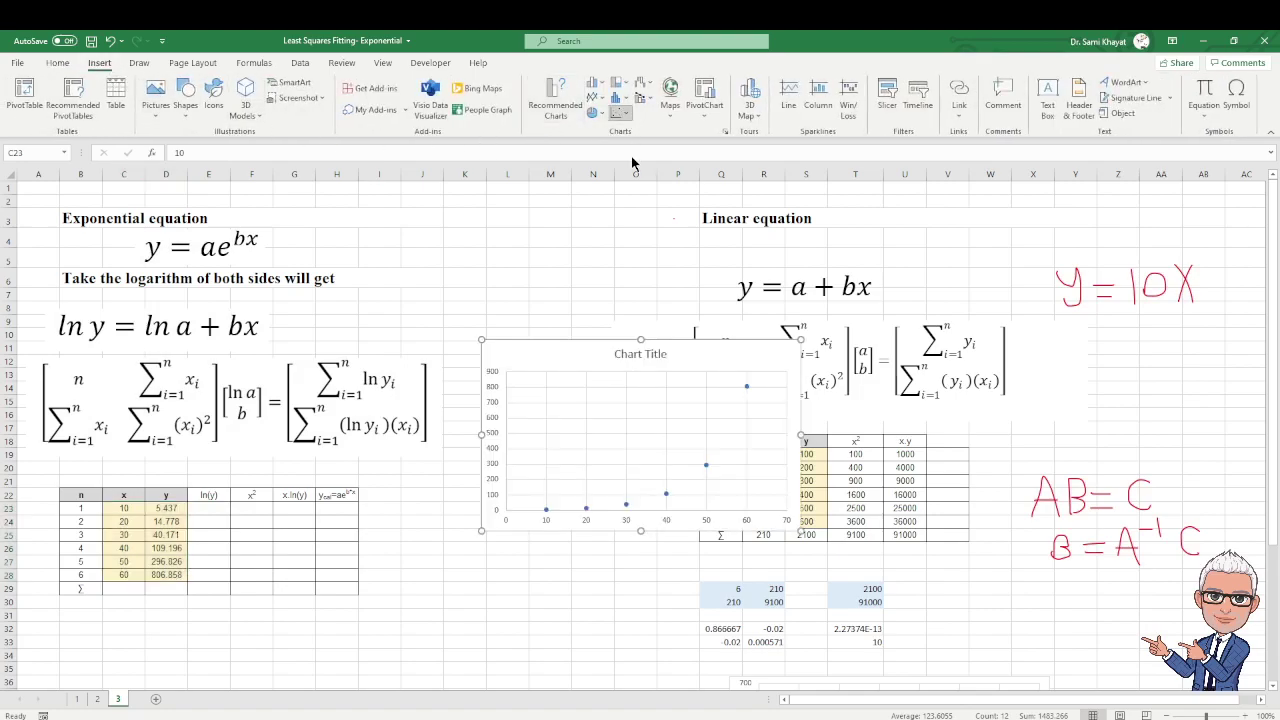
pyautogui.click(632, 356)
pyautogui.press('Delete')
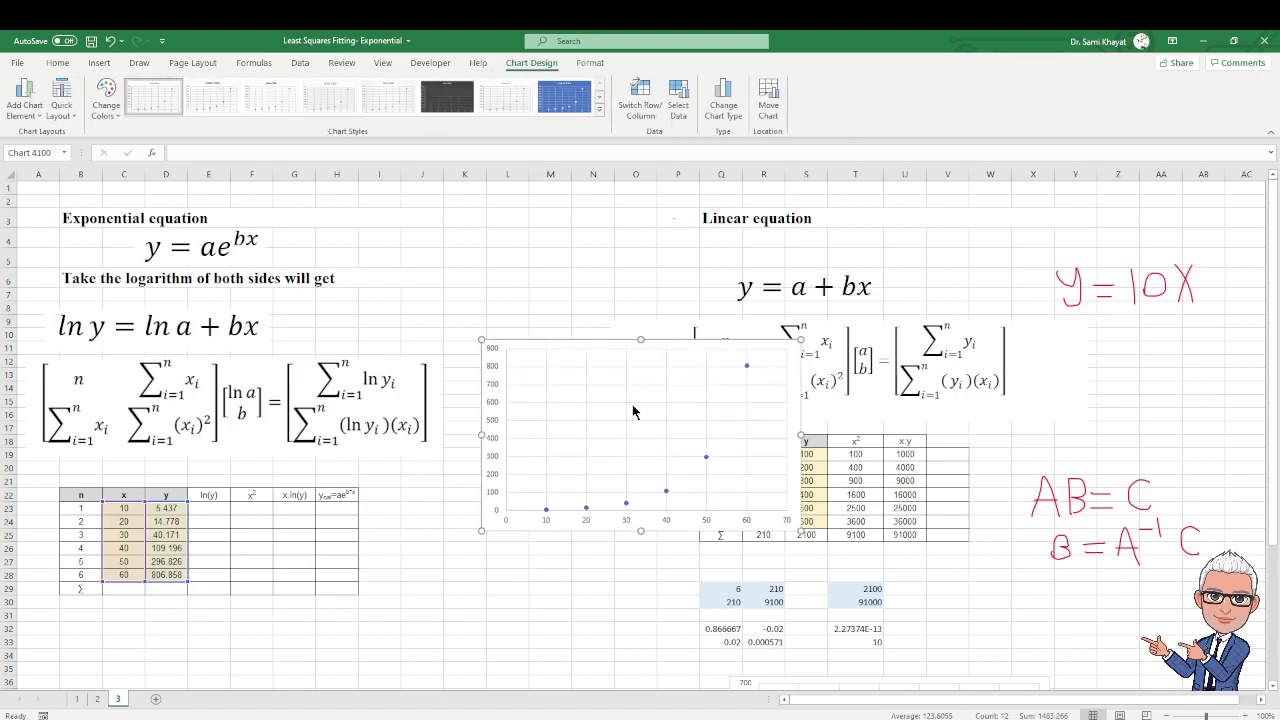
pyautogui.moveTo(621, 347); pyautogui.dragTo(506, 476)
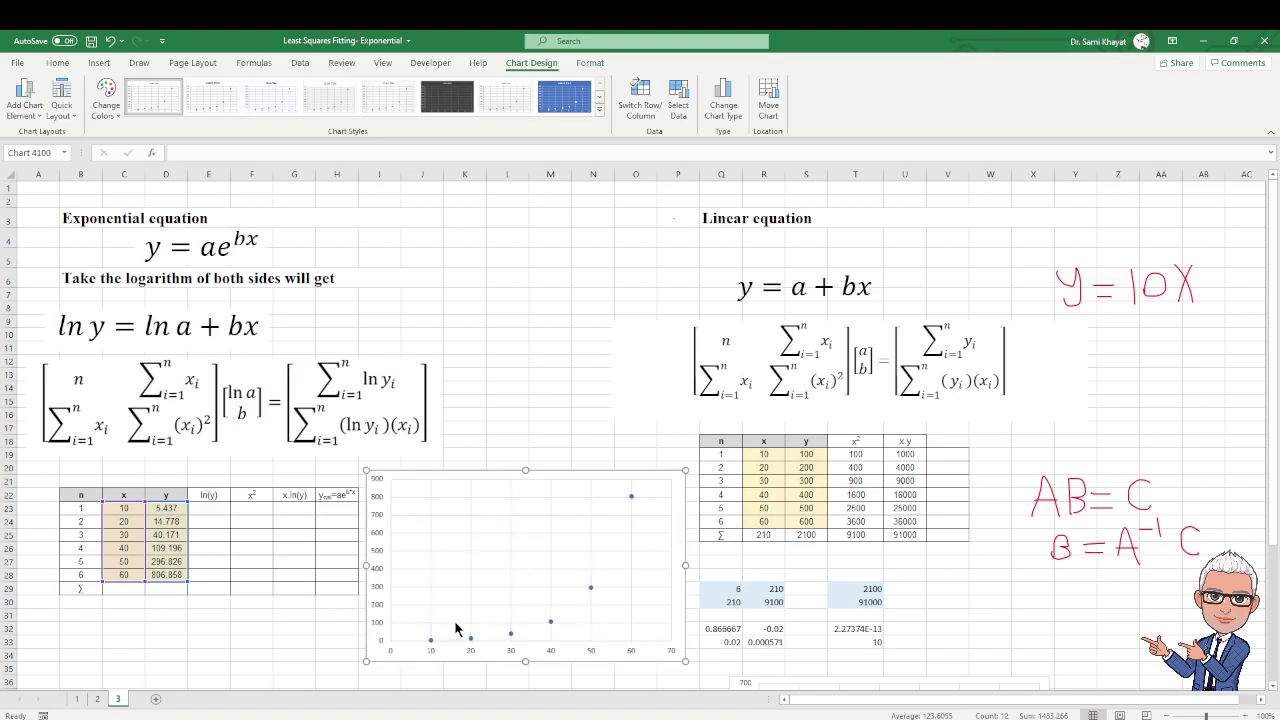
# Add an exponential trendline to the new chart's data points and display its equation on the chart.
pyautogui.click(591, 590)
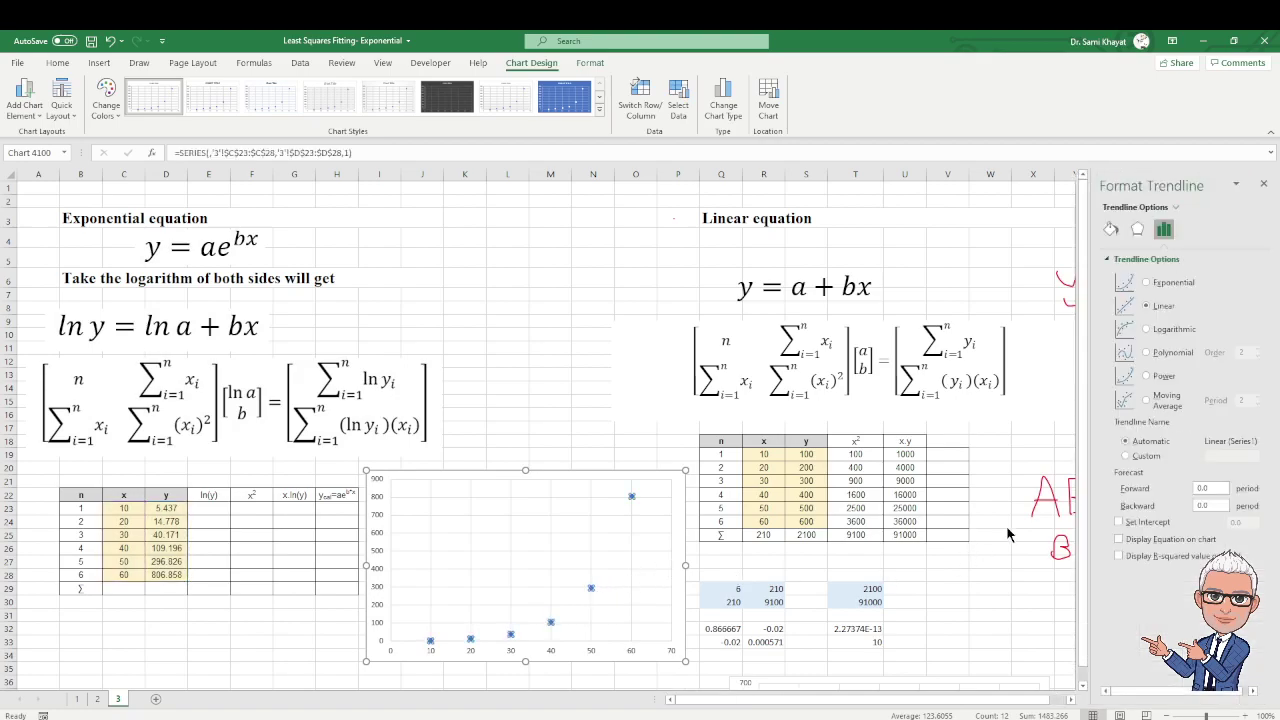
pyautogui.click(1147, 283)
pyautogui.click(1119, 540)
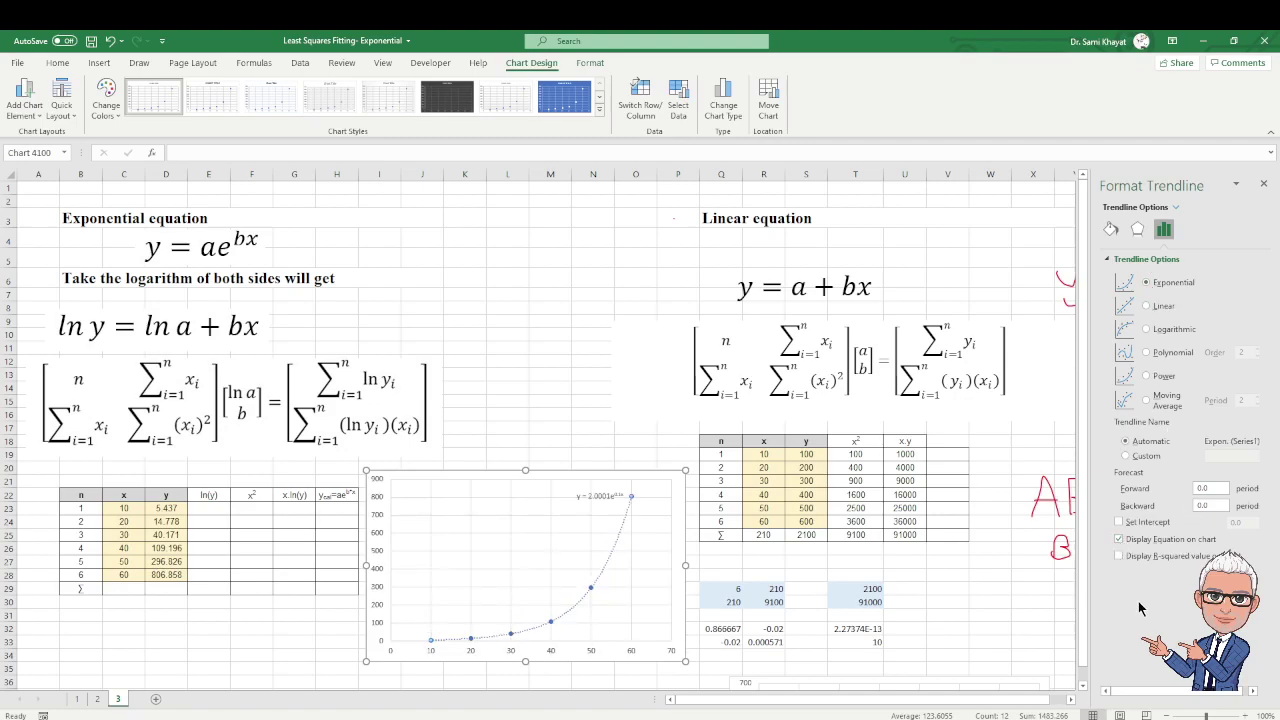
pyautogui.click(1264, 186)
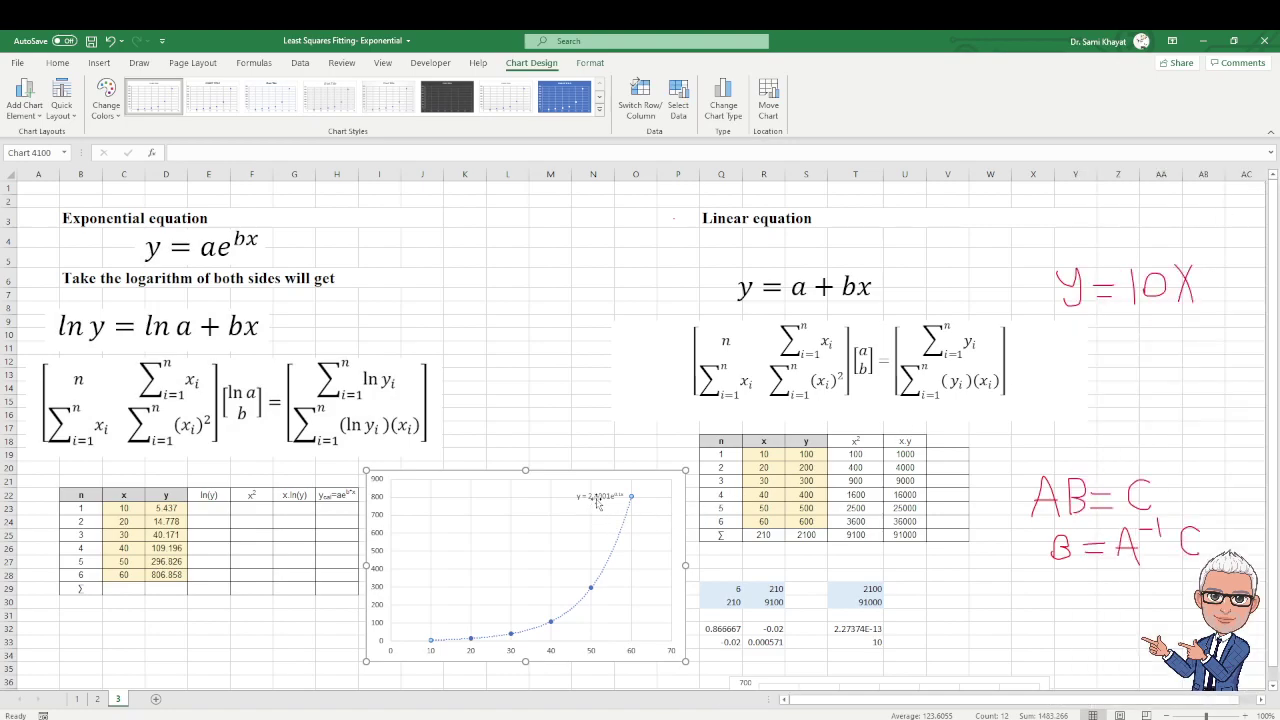
pyautogui.click(501, 511)
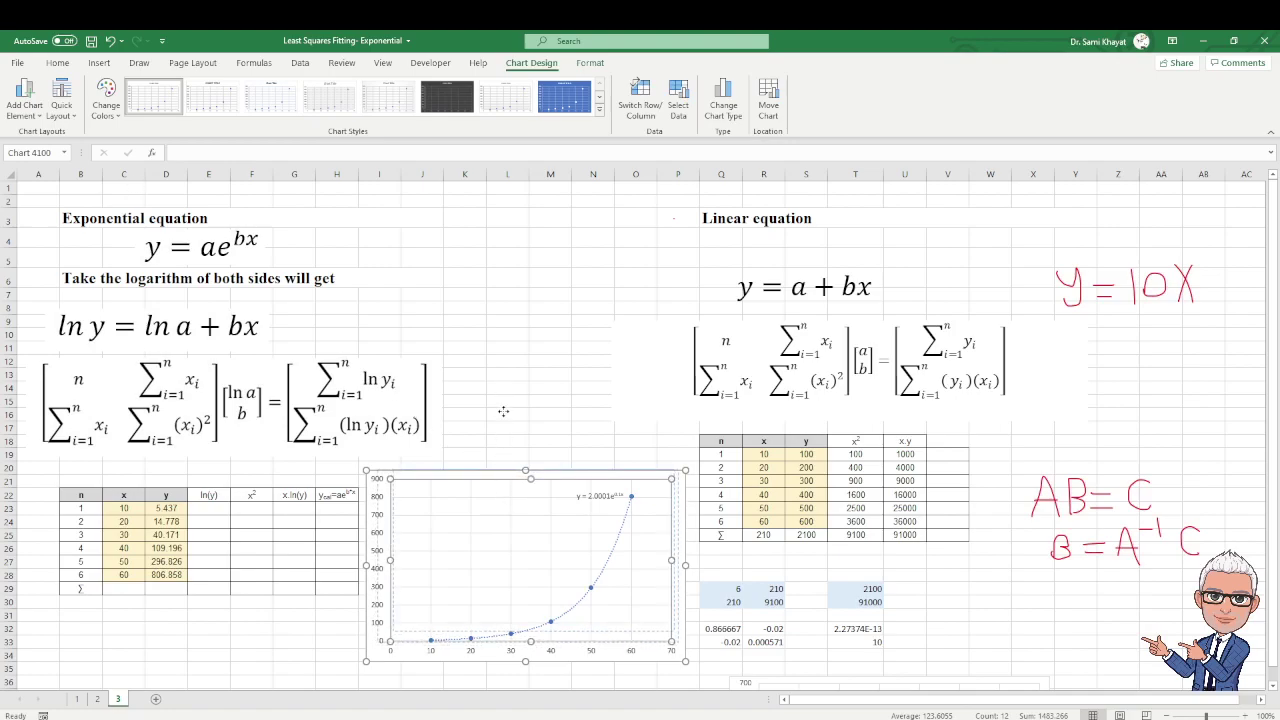
# Handwrite the fitted equation y = 2e^(0.1x) in red ink over the exponential chart.
pyautogui.scroll(-2, 515, 405)
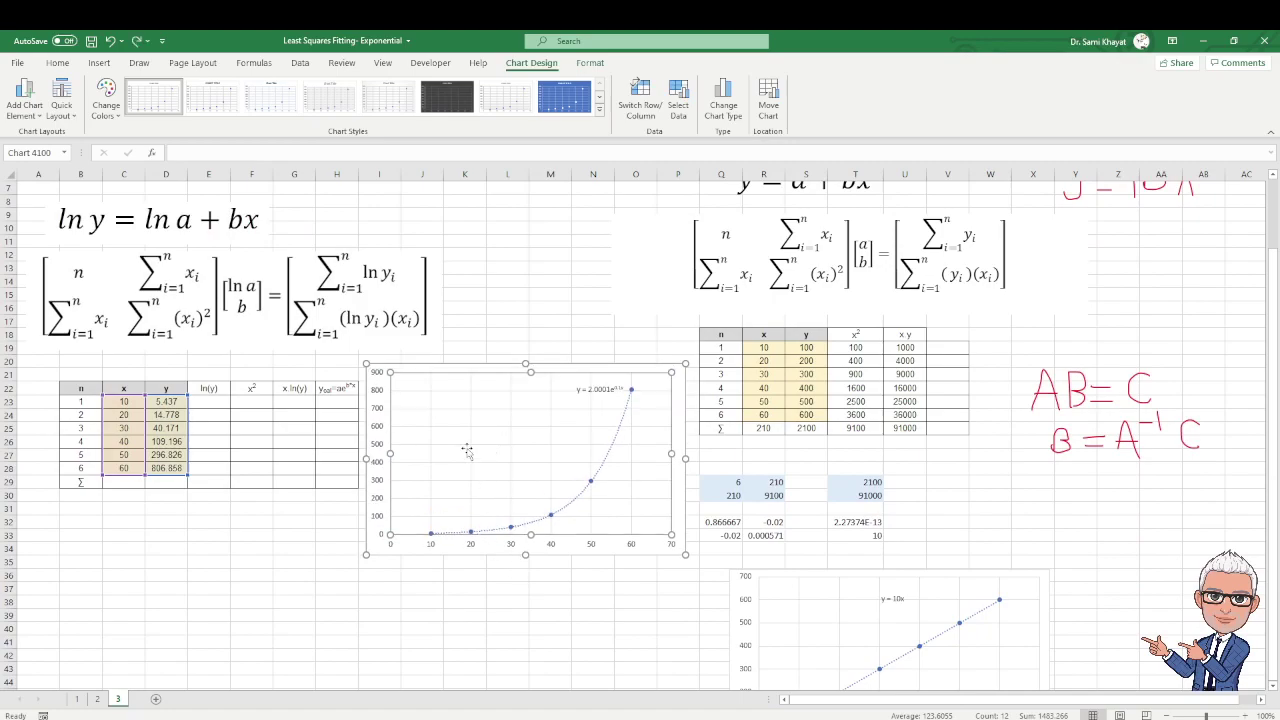
pyautogui.click(140, 63)
pyautogui.click(149, 95)
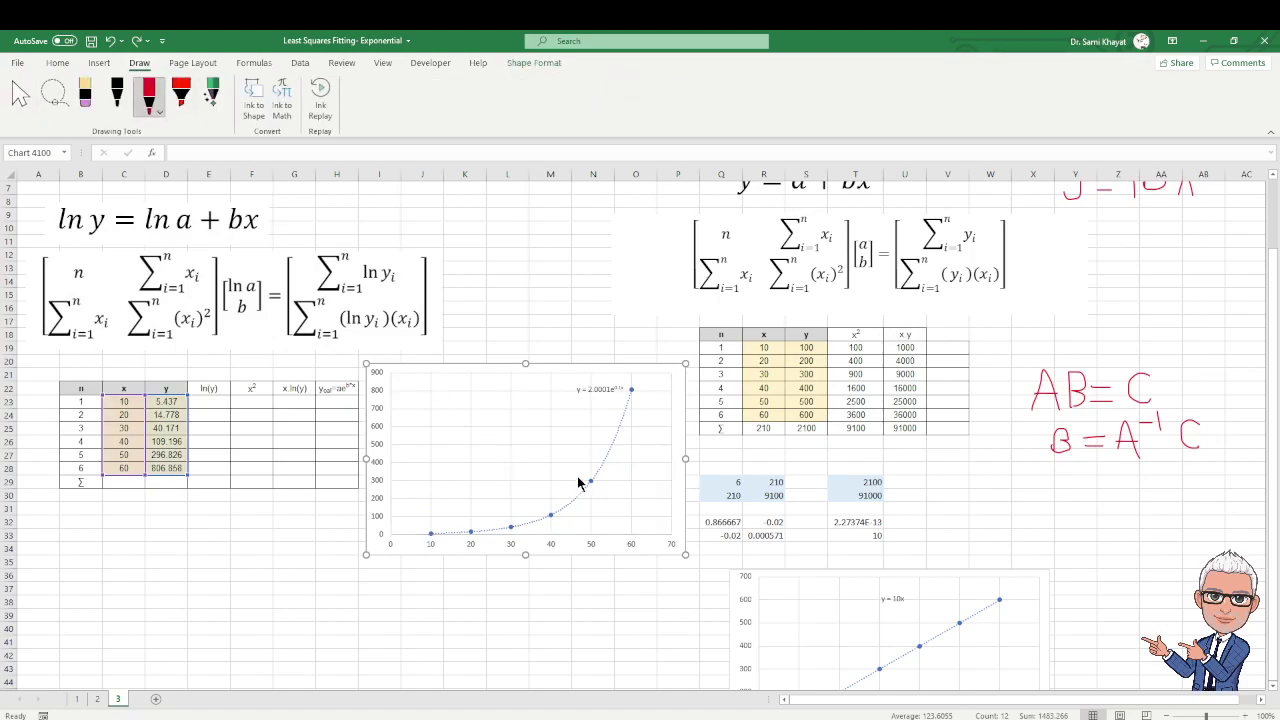
pyautogui.moveTo(457, 426)
pyautogui.mouseDown()
pyautogui.moveTo(454, 470)
pyautogui.moveTo(441, 466)
pyautogui.mouseUp()
pyautogui.moveTo(440, 426)
pyautogui.mouseDown()
pyautogui.moveTo(452, 446)
pyautogui.moveTo(487, 456)
pyautogui.moveTo(547, 443)
pyautogui.moveTo(549, 458)
pyautogui.moveTo(540, 427)
pyautogui.mouseUp()
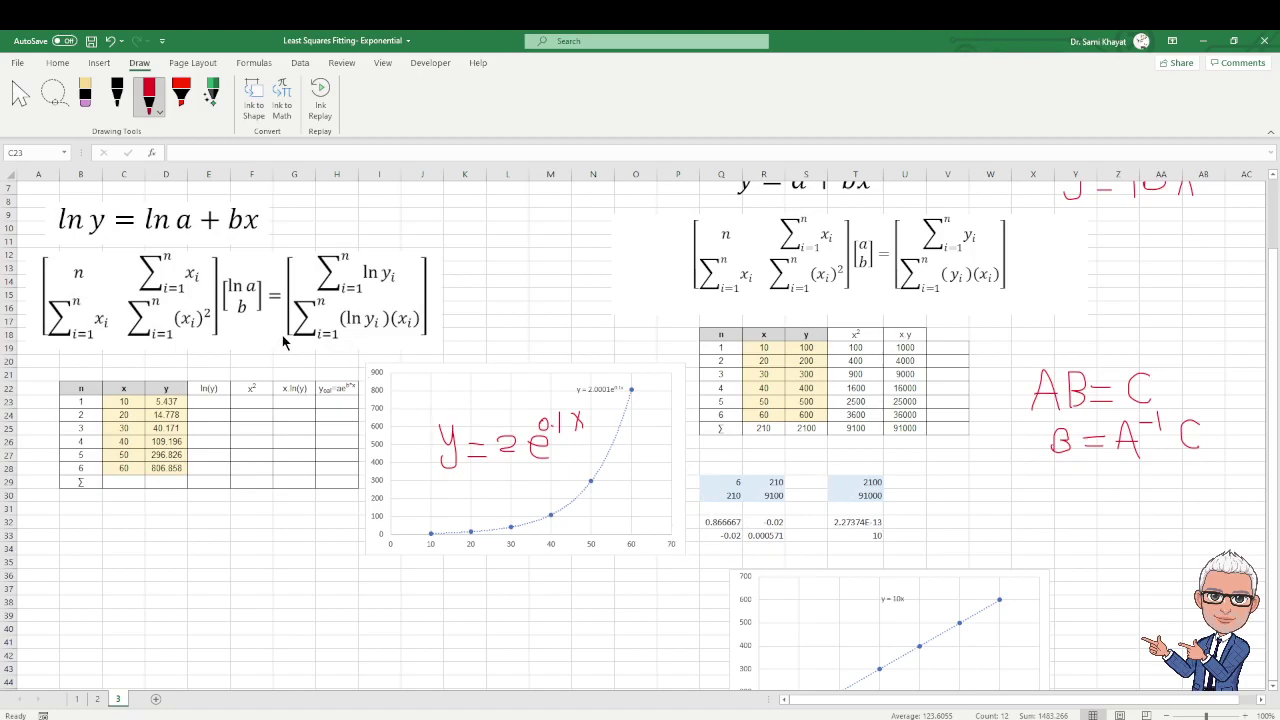
pyautogui.click(20, 96)
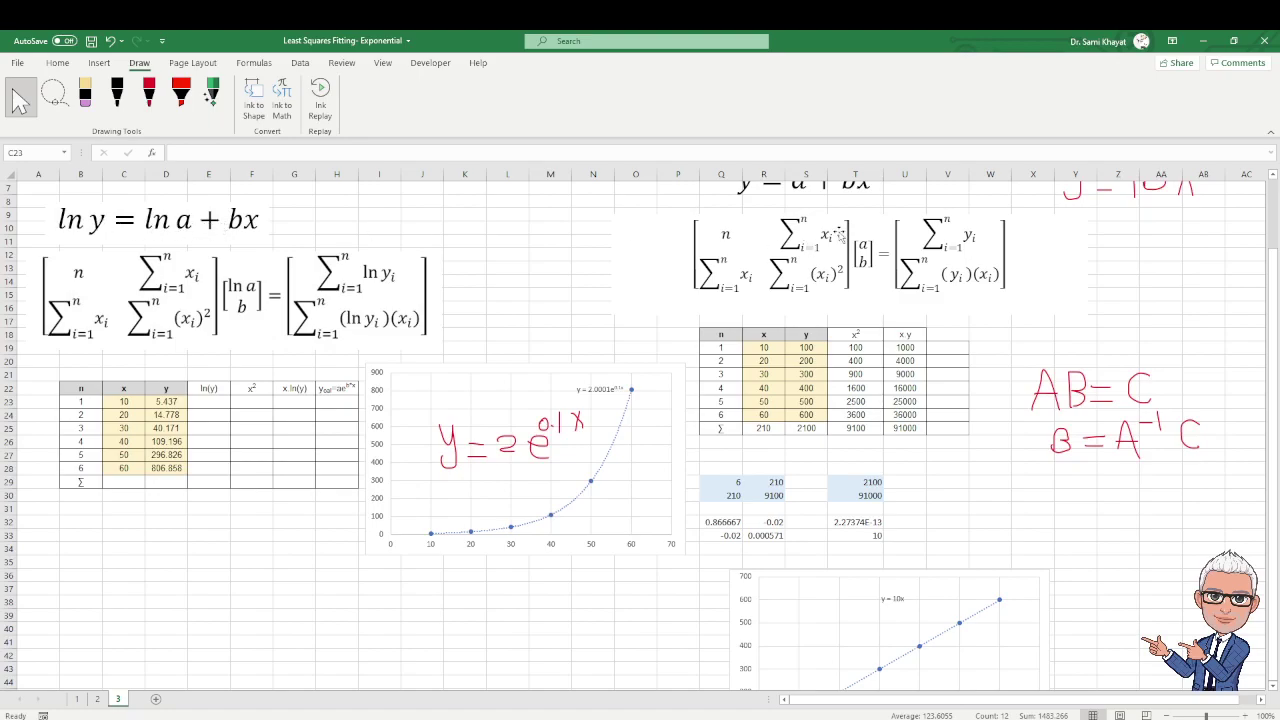
# Start a formula in E23, the first cell of the exponential table's ln(y) column.
pyautogui.scroll(2, 566, 321)
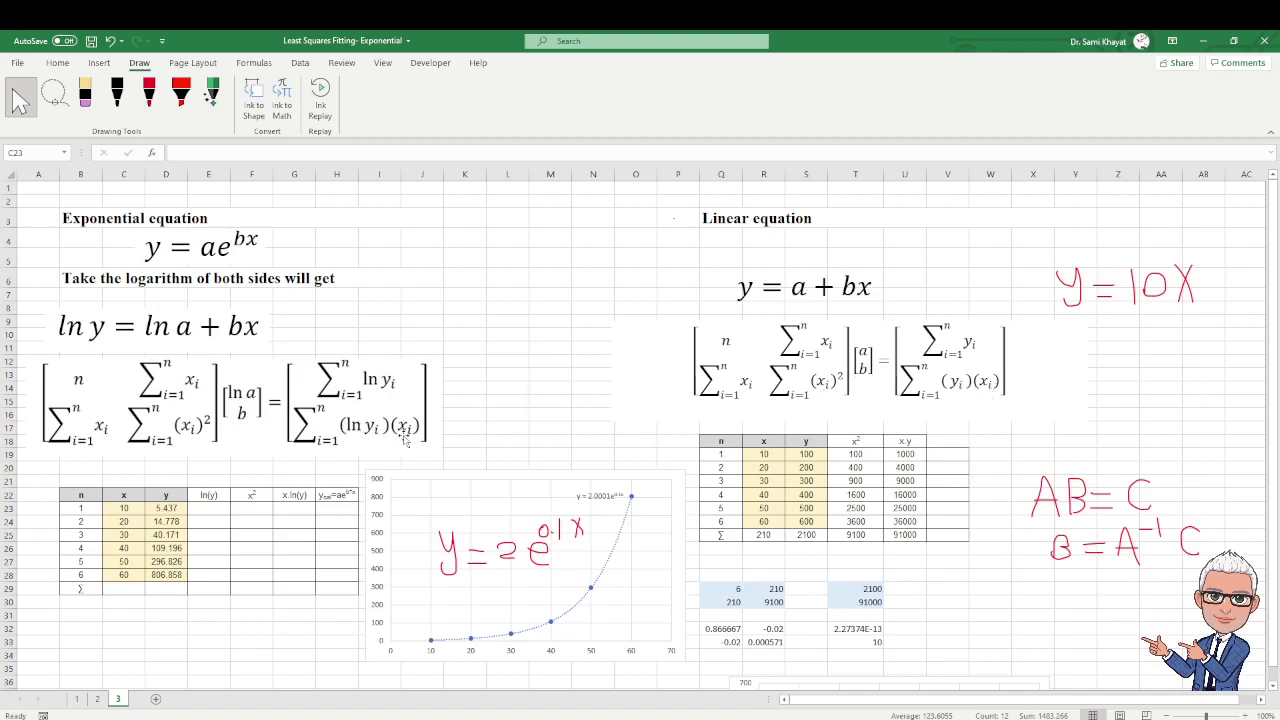
pyautogui.click(200, 510)
pyautogui.write('=')
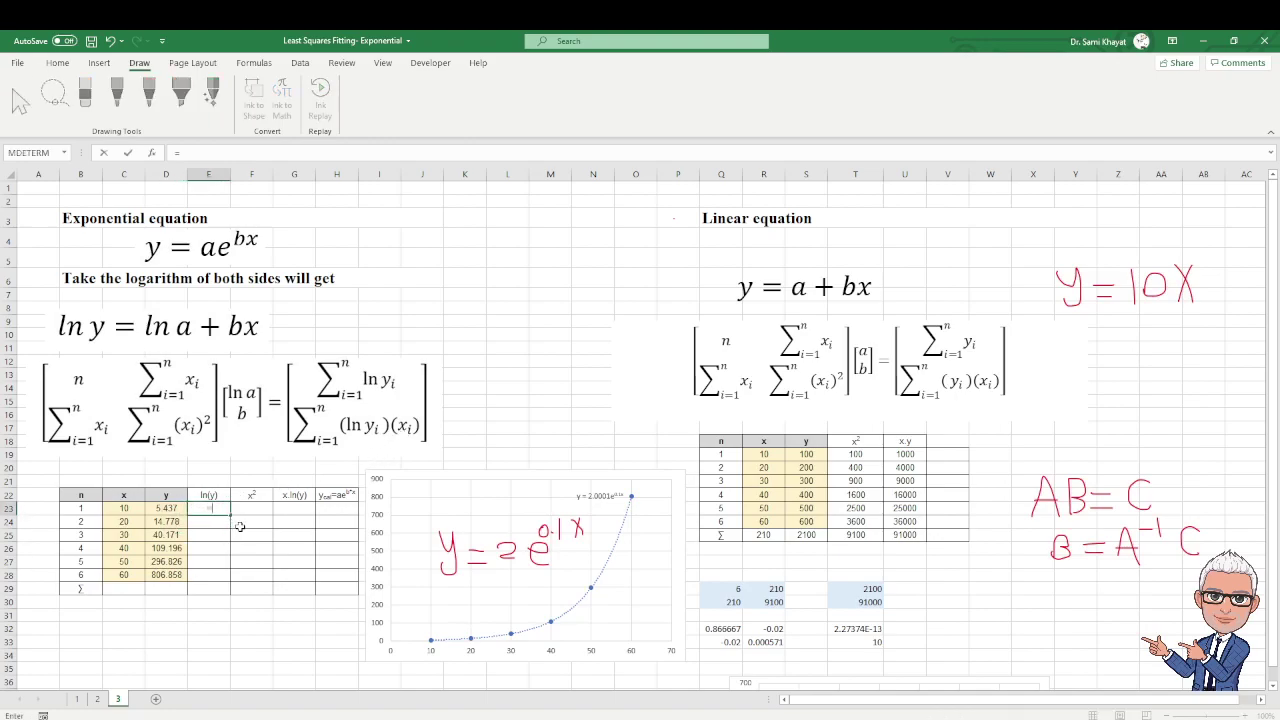
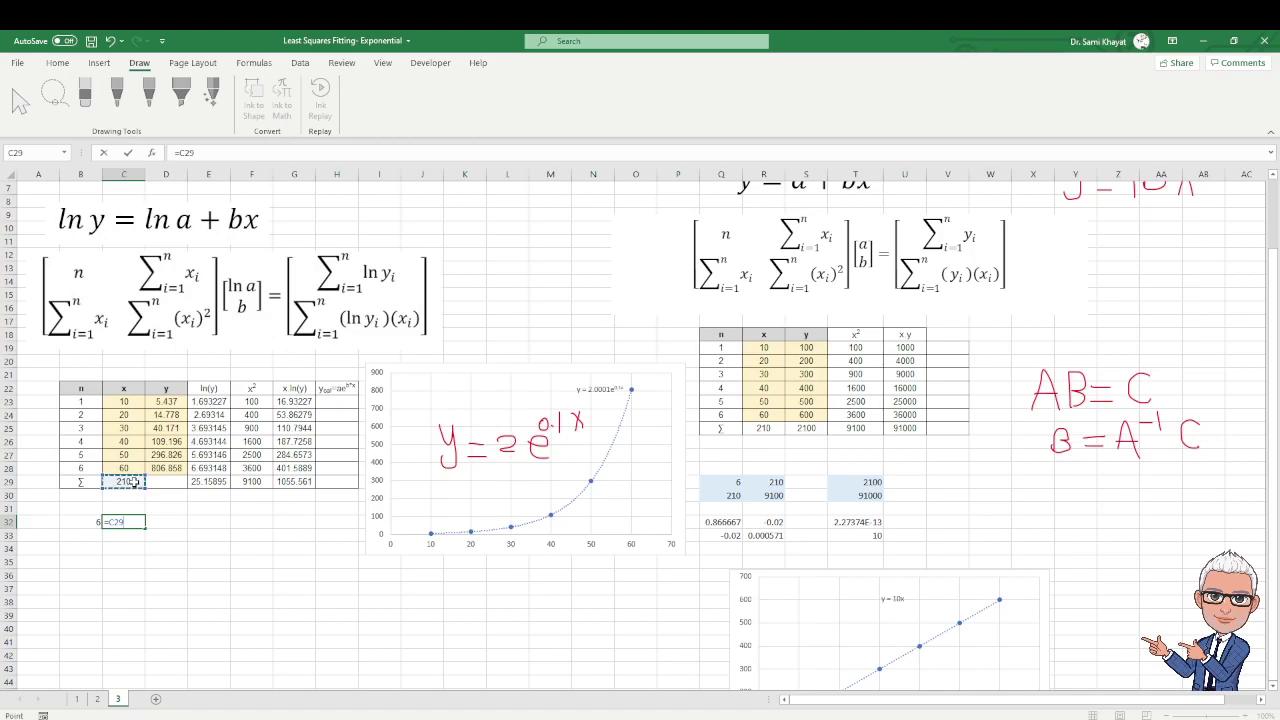
# Complete the coefficient matrix by linking C32 and B33 to C29 and C33 to F29, and shade B32:C33 light blue.
pyautogui.press('Return')
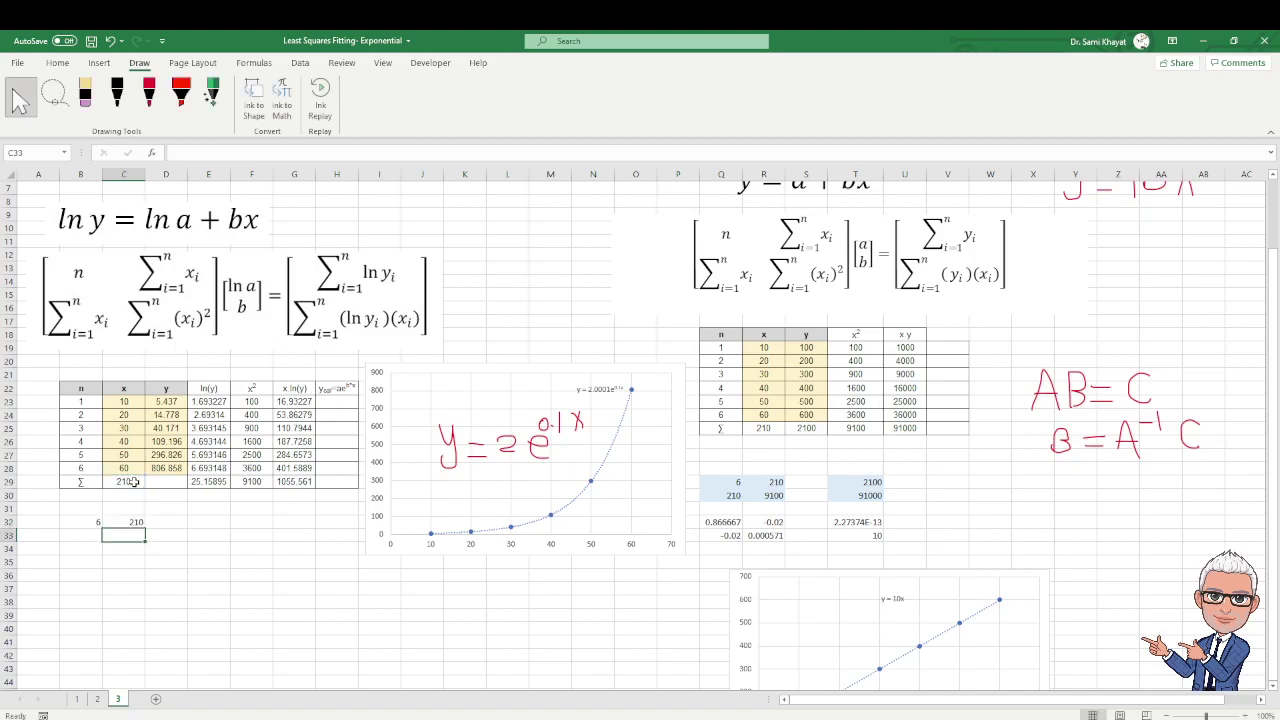
pyautogui.click(84, 537)
pyautogui.write('=')
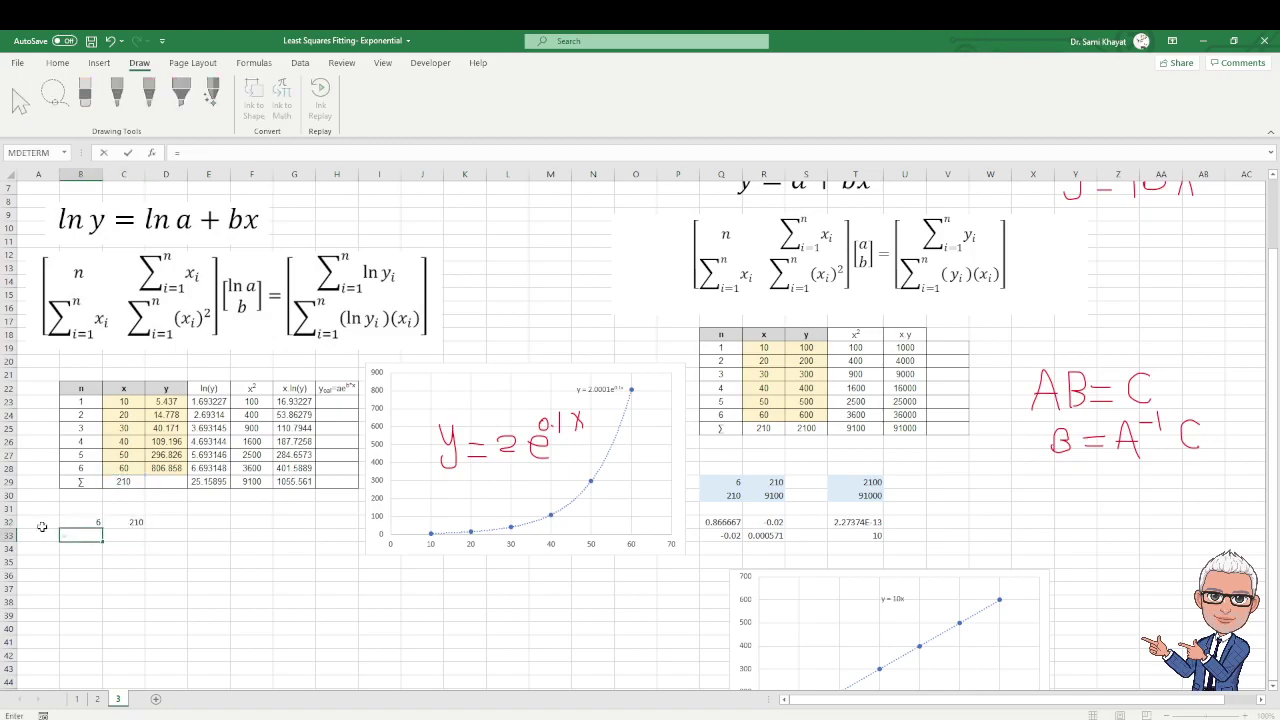
pyautogui.click(116, 483)
pyautogui.press('Return')
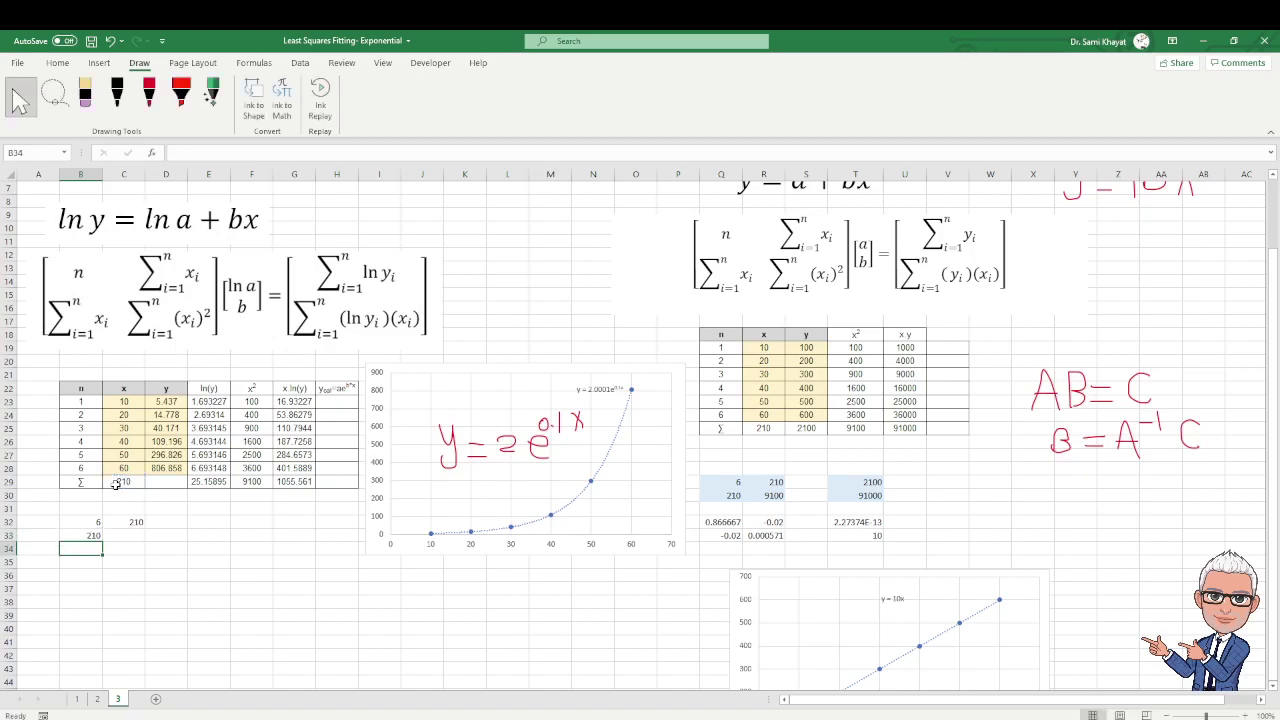
pyautogui.click(116, 538)
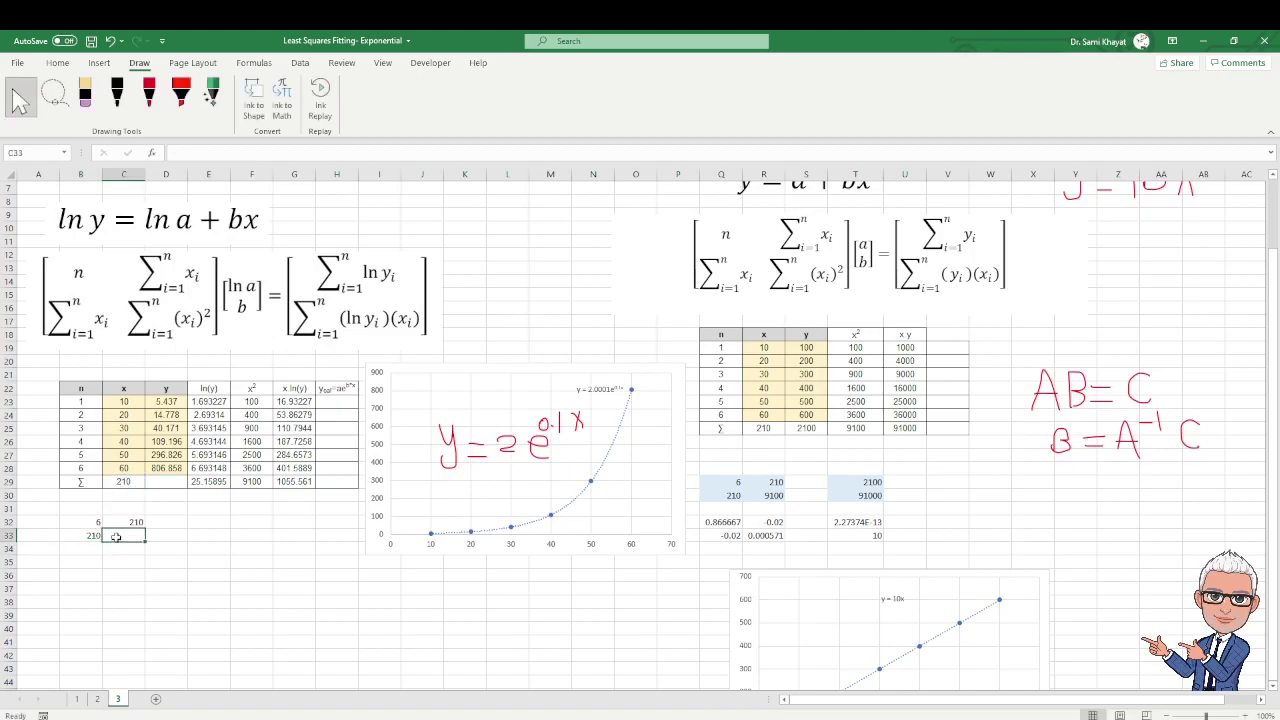
pyautogui.write('=')
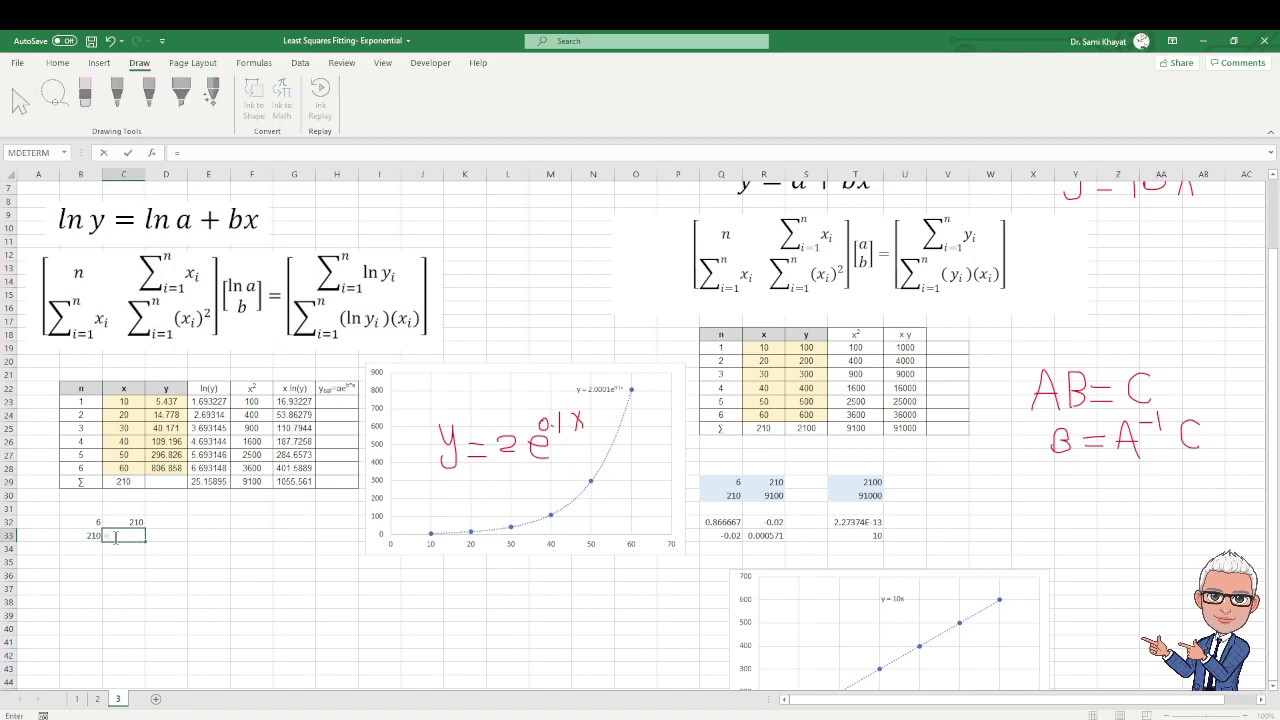
pyautogui.click(262, 483)
pyautogui.press('Return')
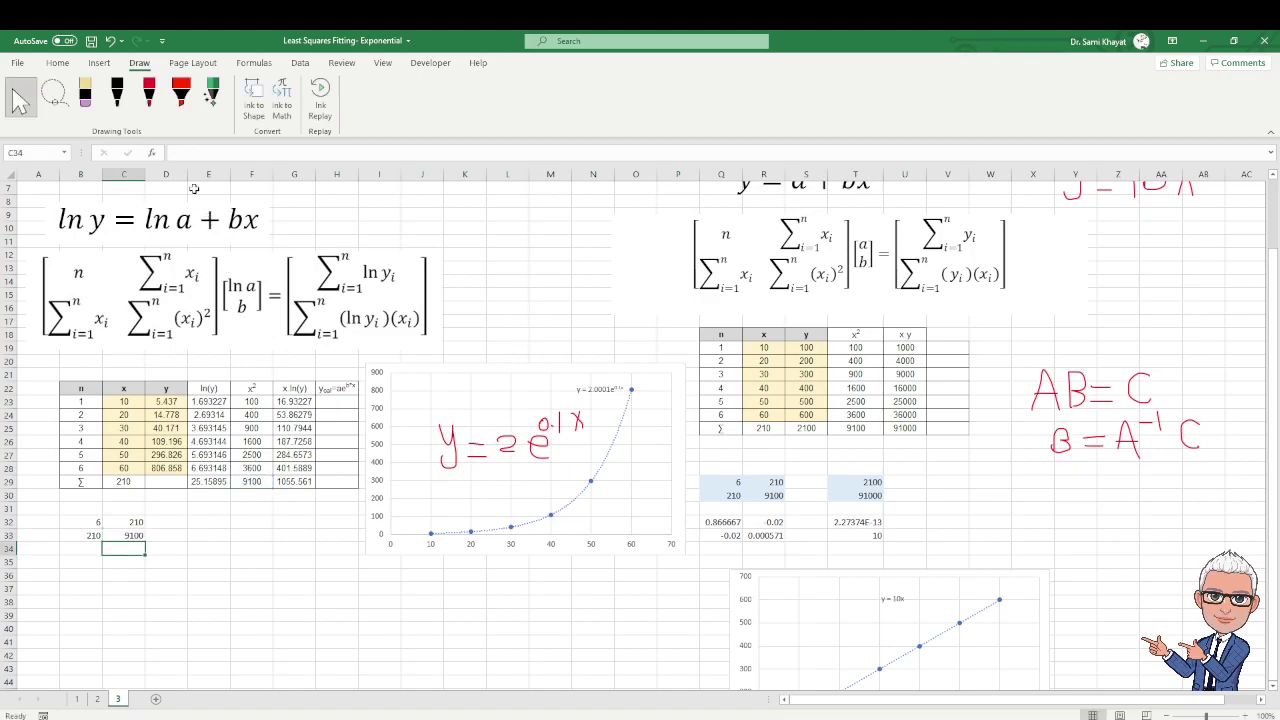
pyautogui.click(58, 64)
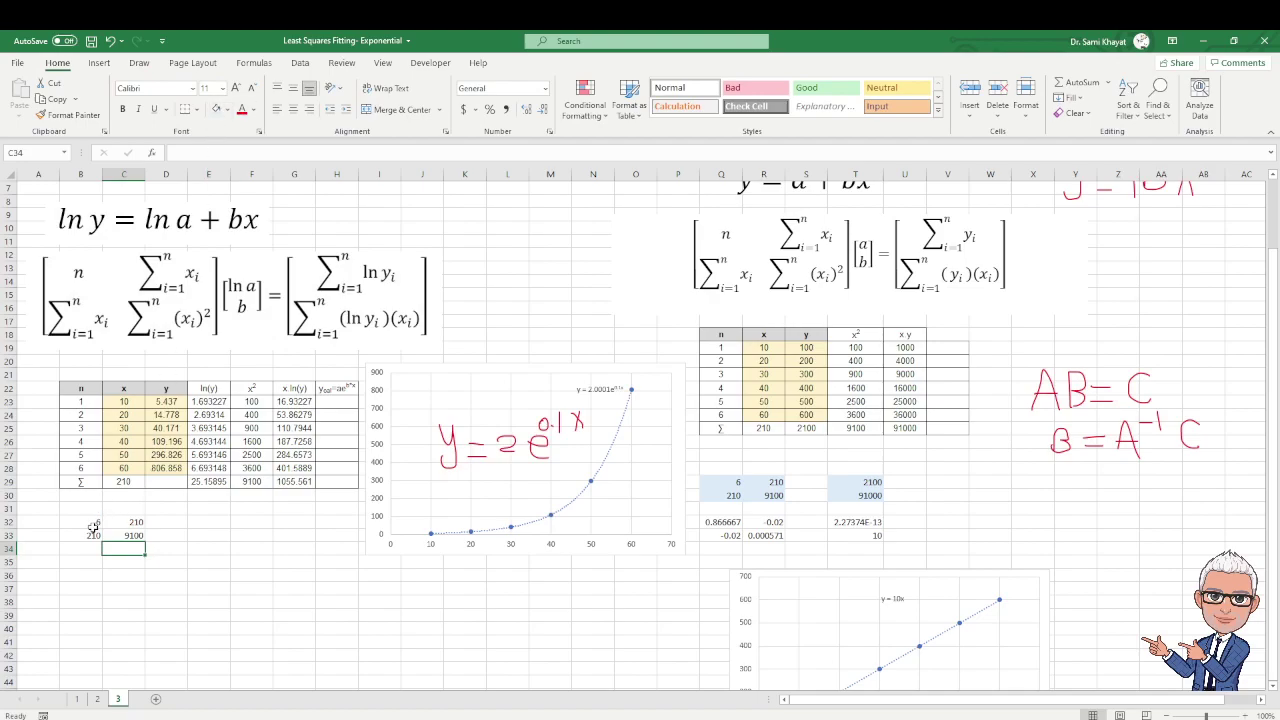
pyautogui.moveTo(97, 522); pyautogui.dragTo(121, 535)
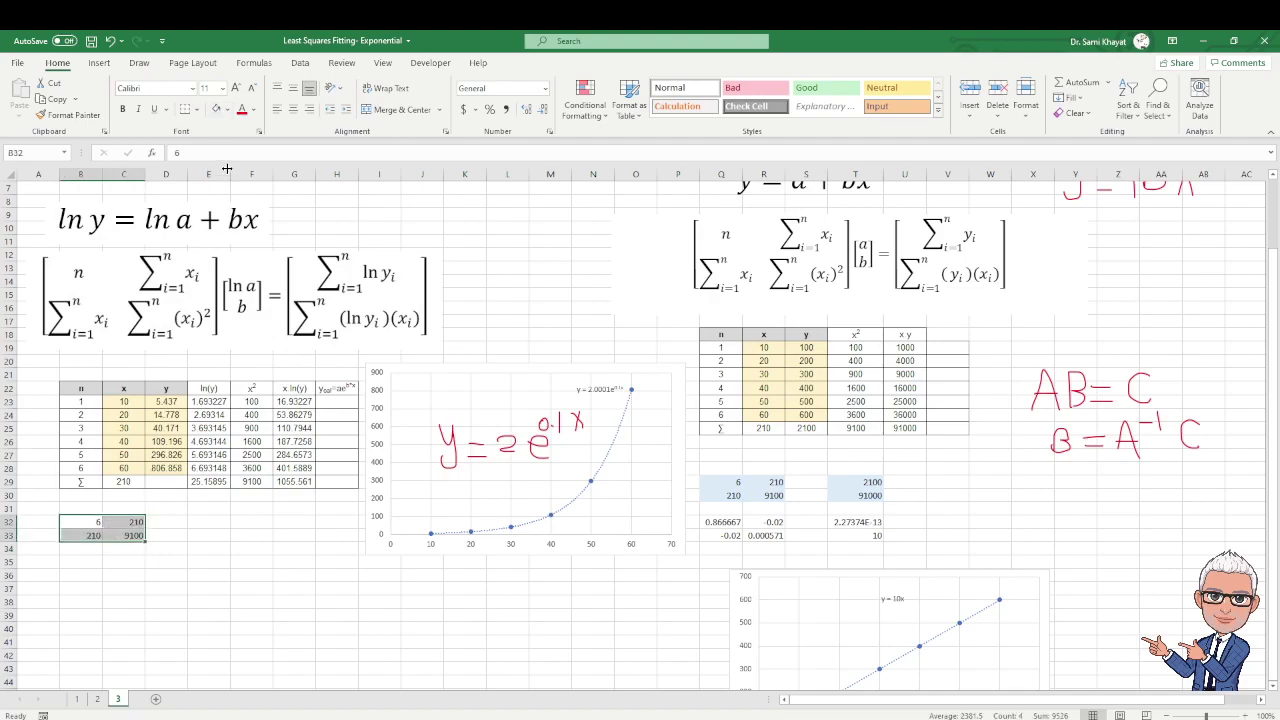
# Build the right-hand vector by linking E32 to E29 and E33 to G29, and shade both cells light blue.
pyautogui.click(214, 521)
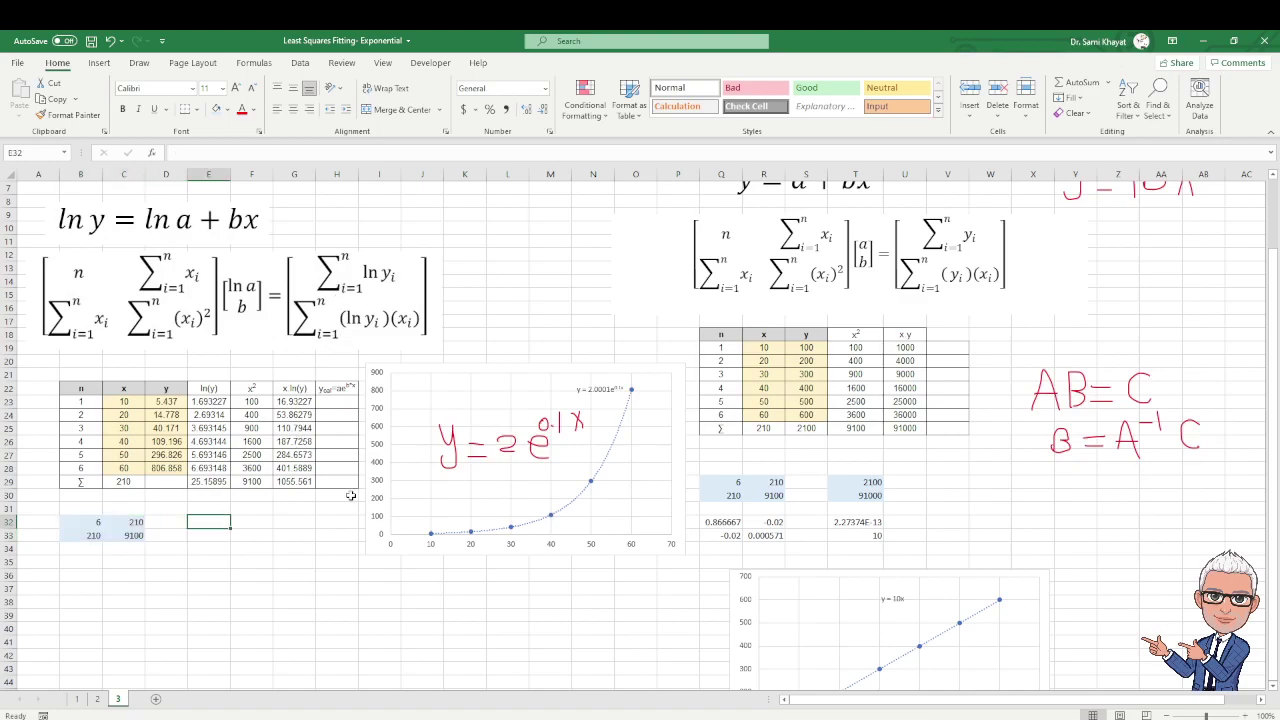
pyautogui.write('=')
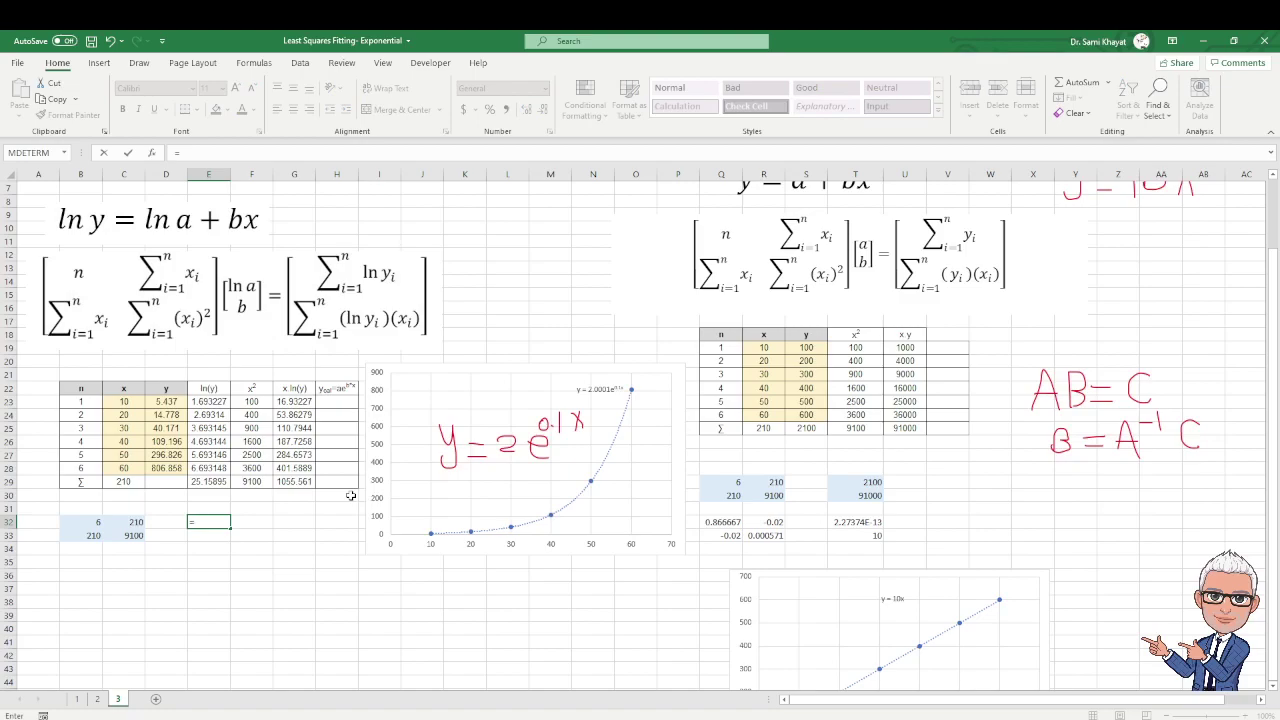
pyautogui.click(216, 482)
pyautogui.press('Return')
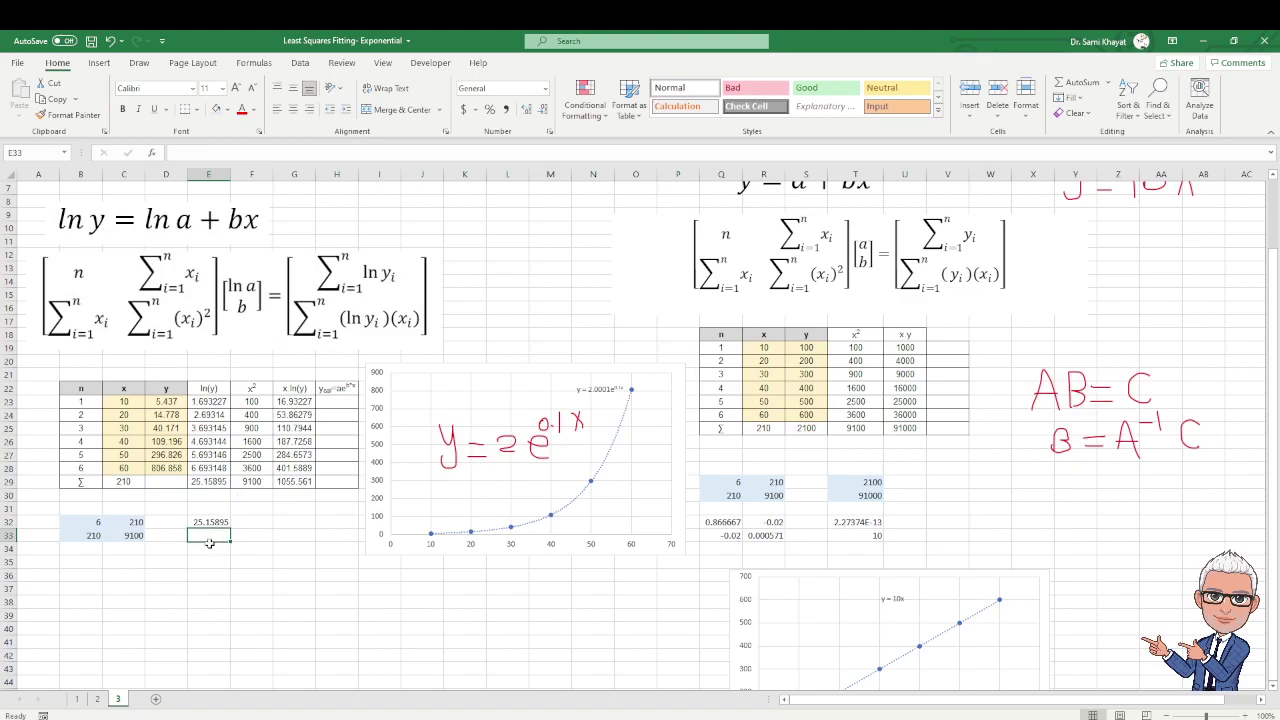
pyautogui.write('=')
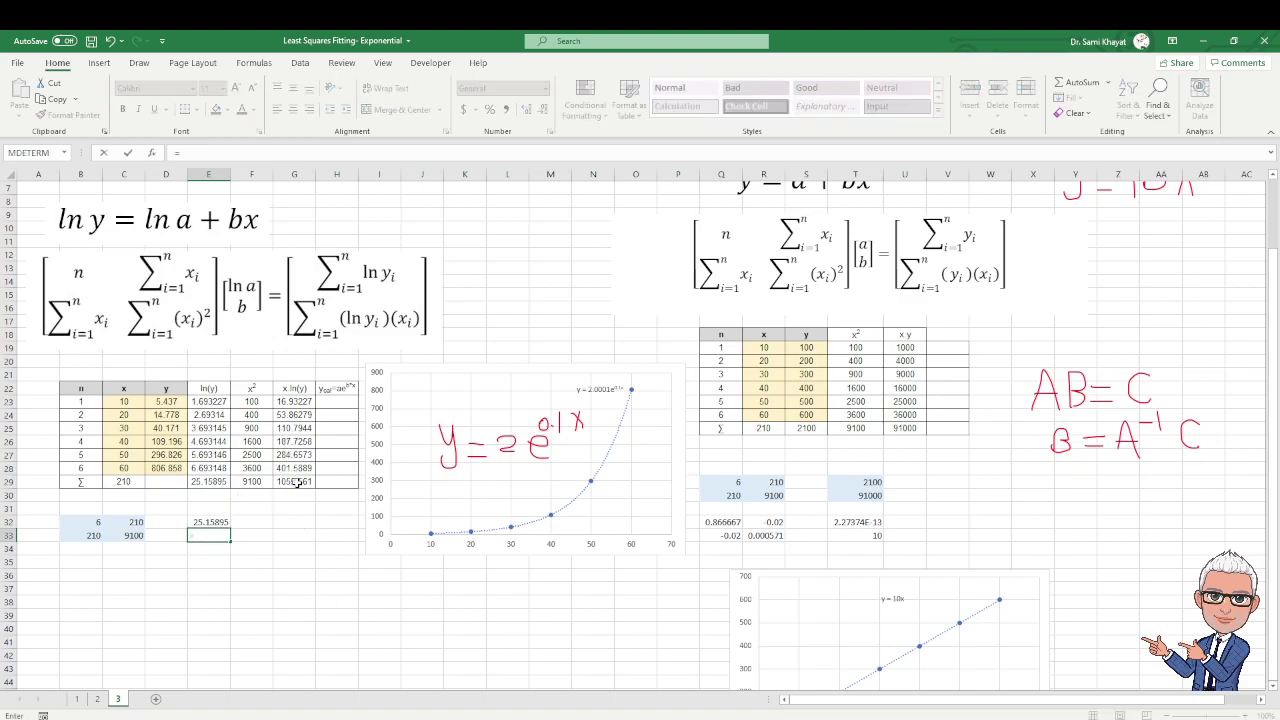
pyautogui.click(297, 483)
pyautogui.press('Return')
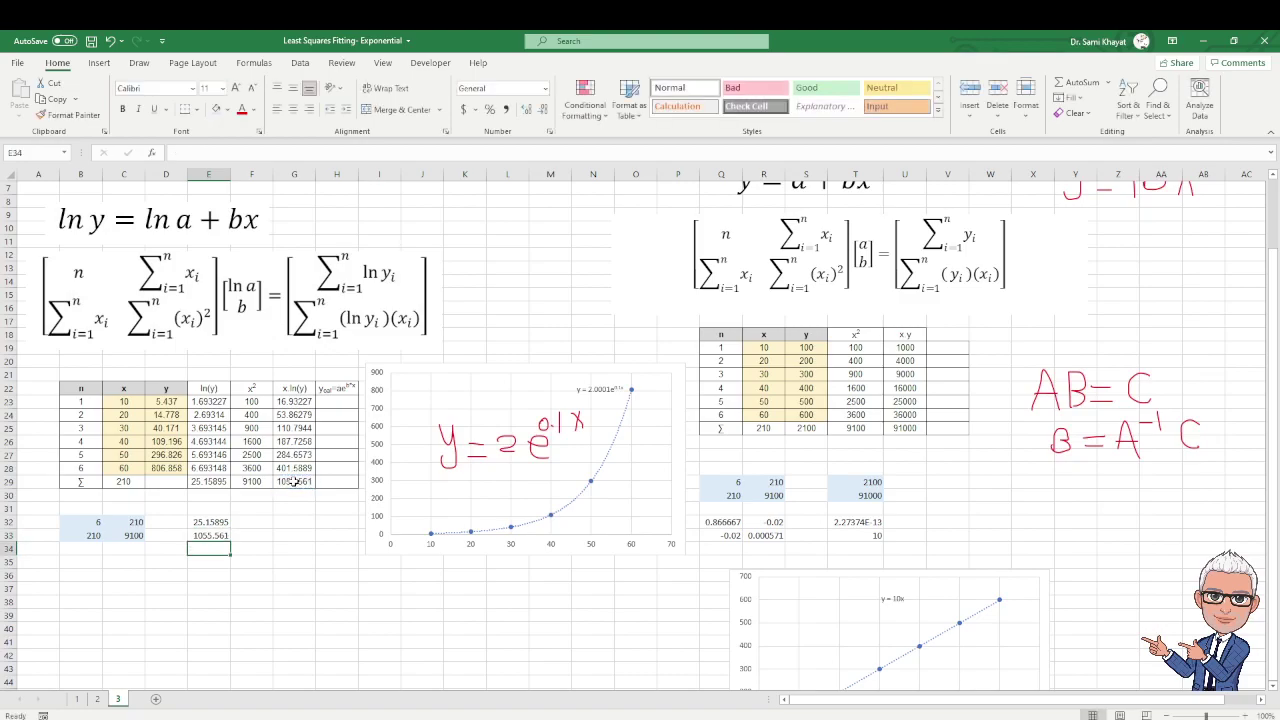
pyautogui.moveTo(221, 522); pyautogui.dragTo(220, 536)
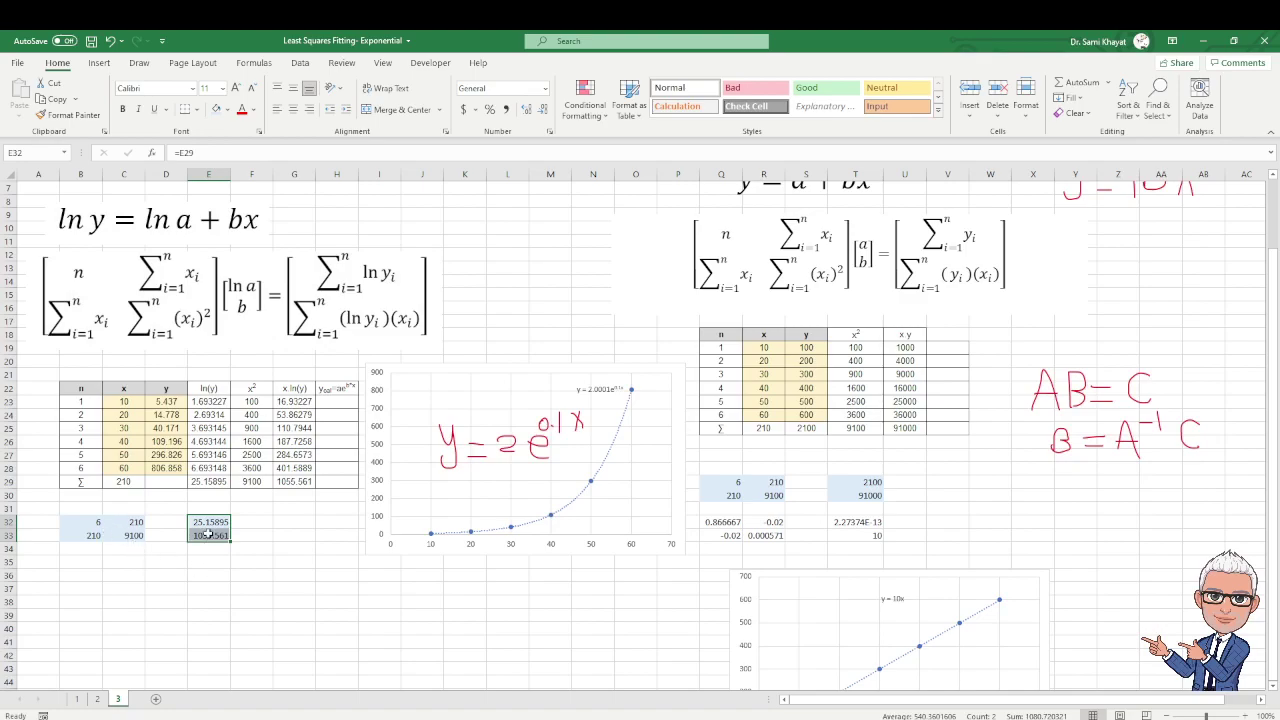
# Compute the inverse of the coefficient matrix B32:C33 with MINVERSE, starting in cell B35.
pyautogui.click(82, 577)
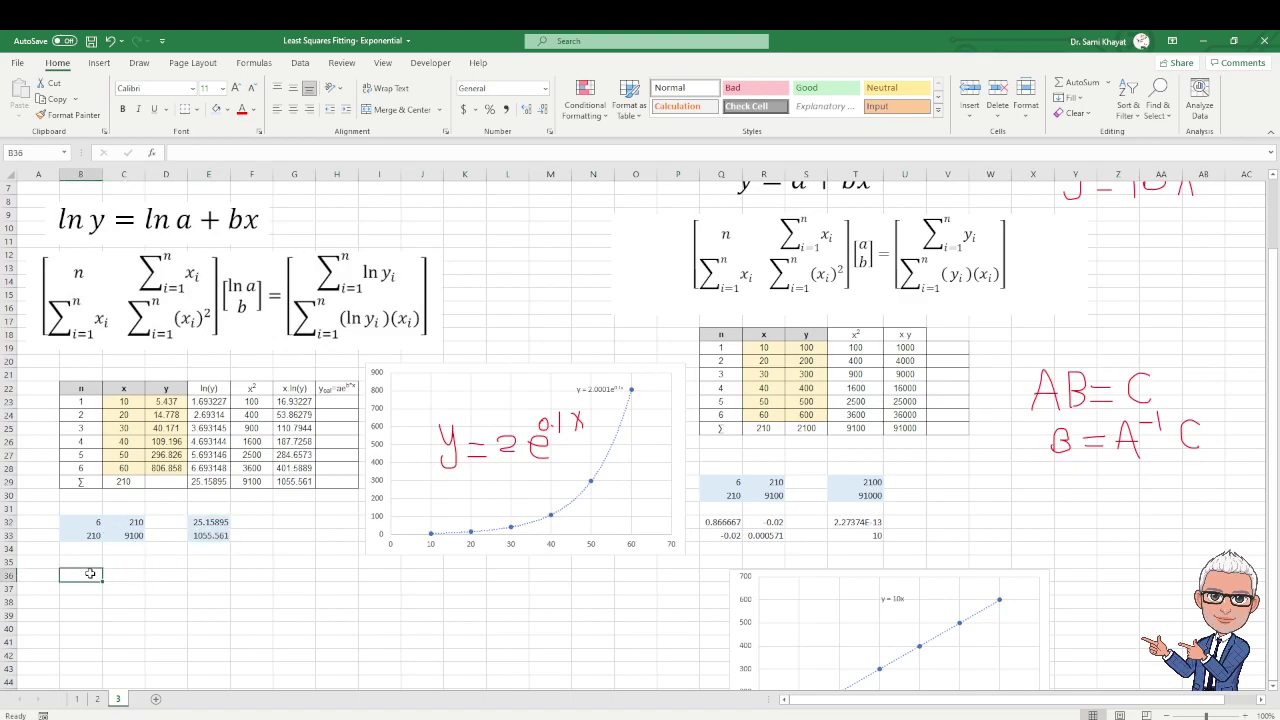
pyautogui.click(90, 564)
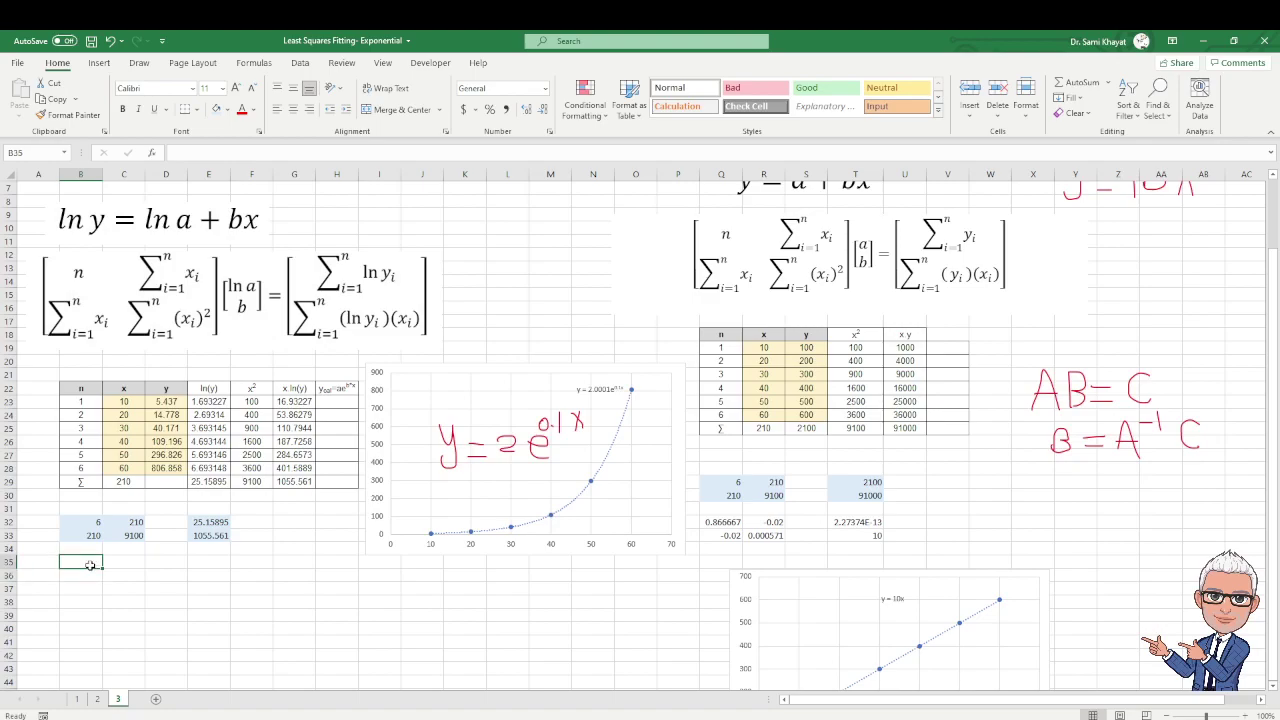
pyautogui.write('=m')
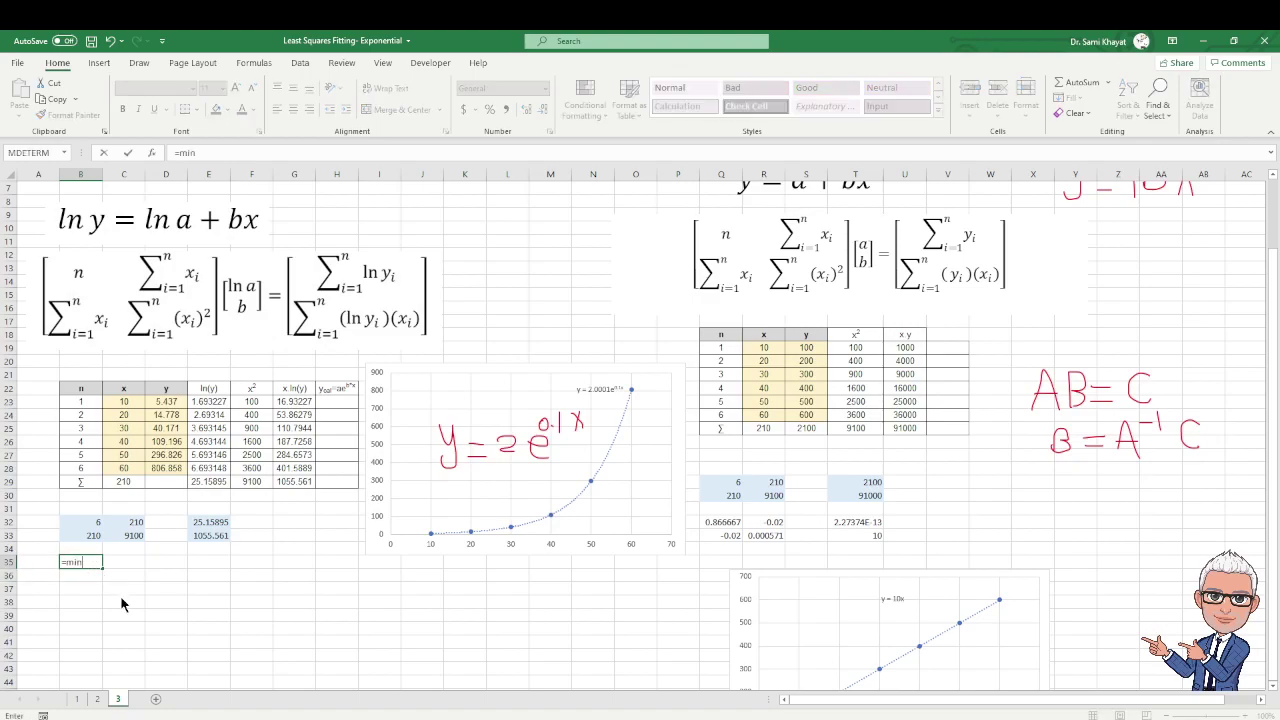
pyautogui.write('inv')
pyautogui.press('Tab')
pyautogui.press('Up')
pyautogui.press('Up')
pyautogui.press('Up')
pyautogui.press('Right')
pyautogui.press('Down')
pyautogui.press('Down')
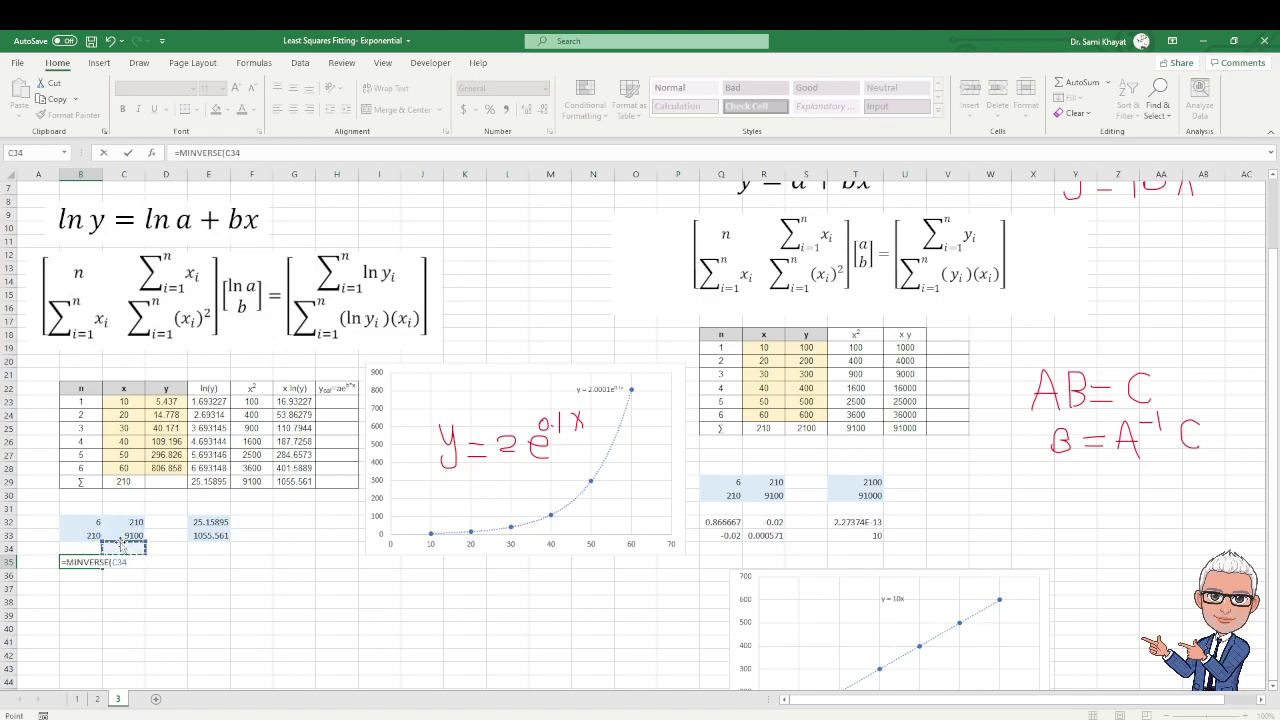
pyautogui.moveTo(91, 525); pyautogui.dragTo(130, 536)
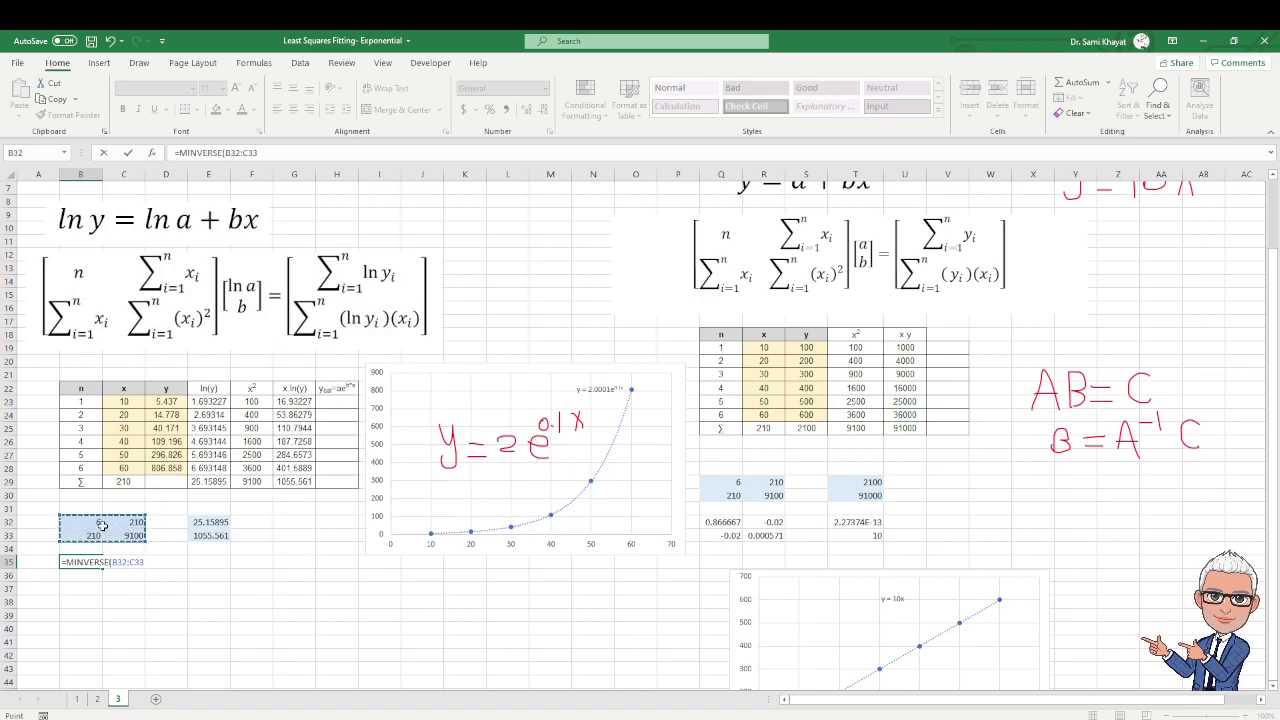
pyautogui.press('Return')
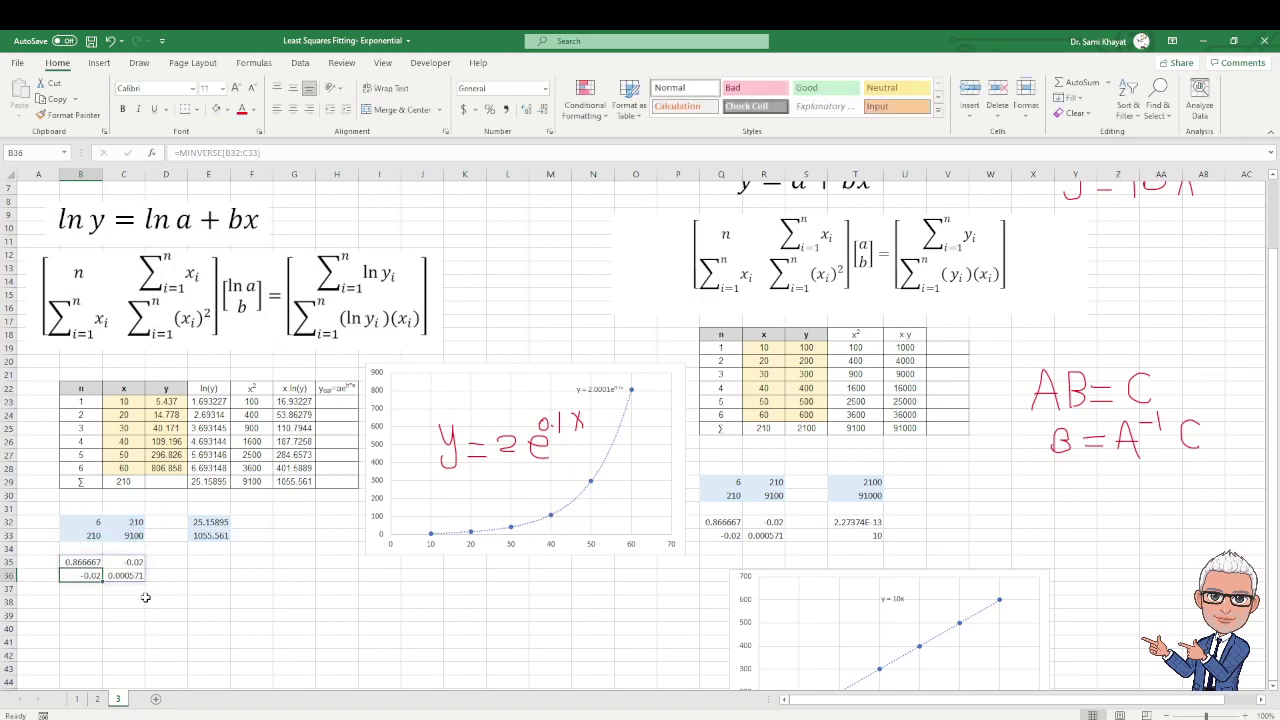
# Multiply the inverse matrix B35# by the right-hand vector E32:E33 with MMULT, starting in cell E35.
pyautogui.click(213, 563)
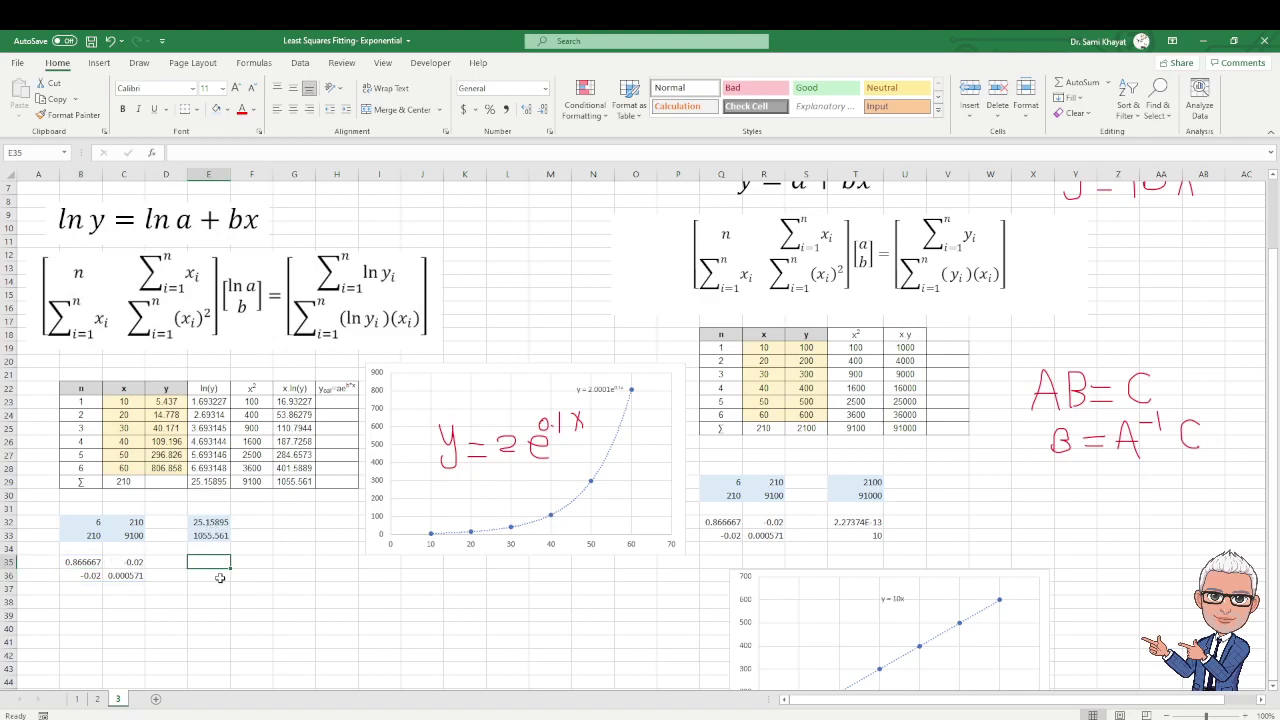
pyautogui.write('=mm')
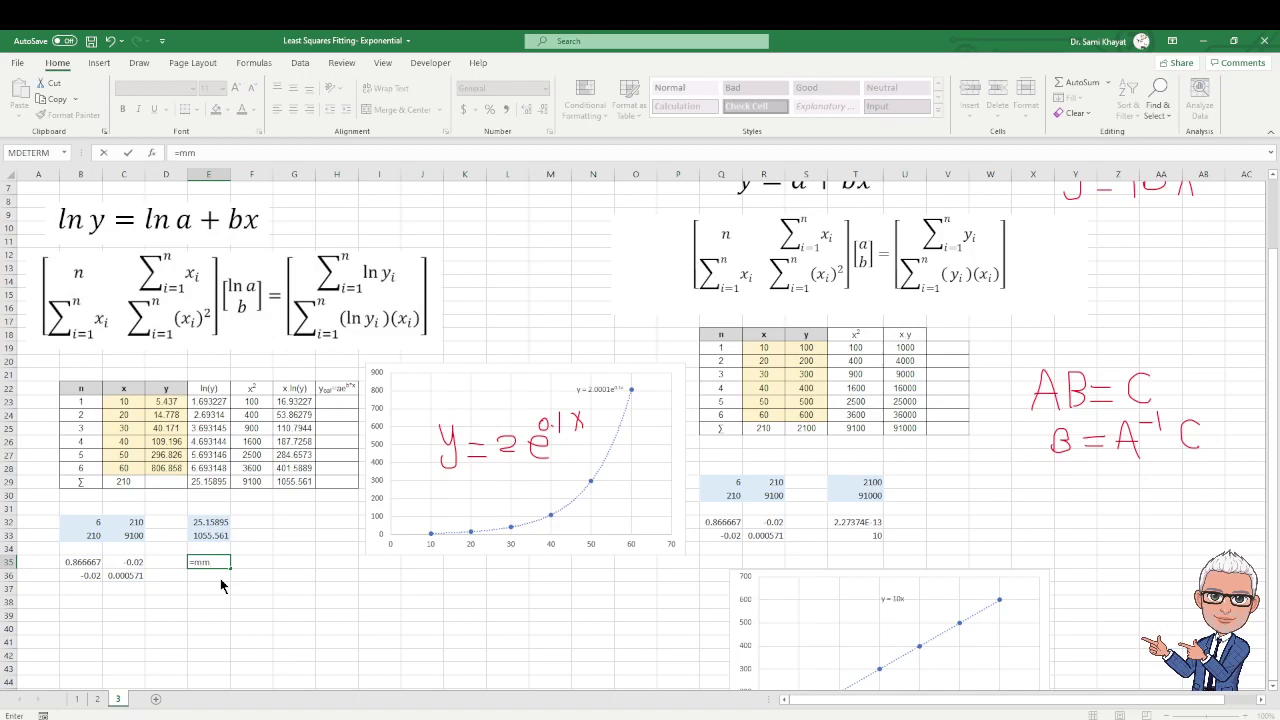
pyautogui.press('Tab')
pyautogui.click(78, 563)
pyautogui.moveTo(78, 563); pyautogui.dragTo(130, 577)
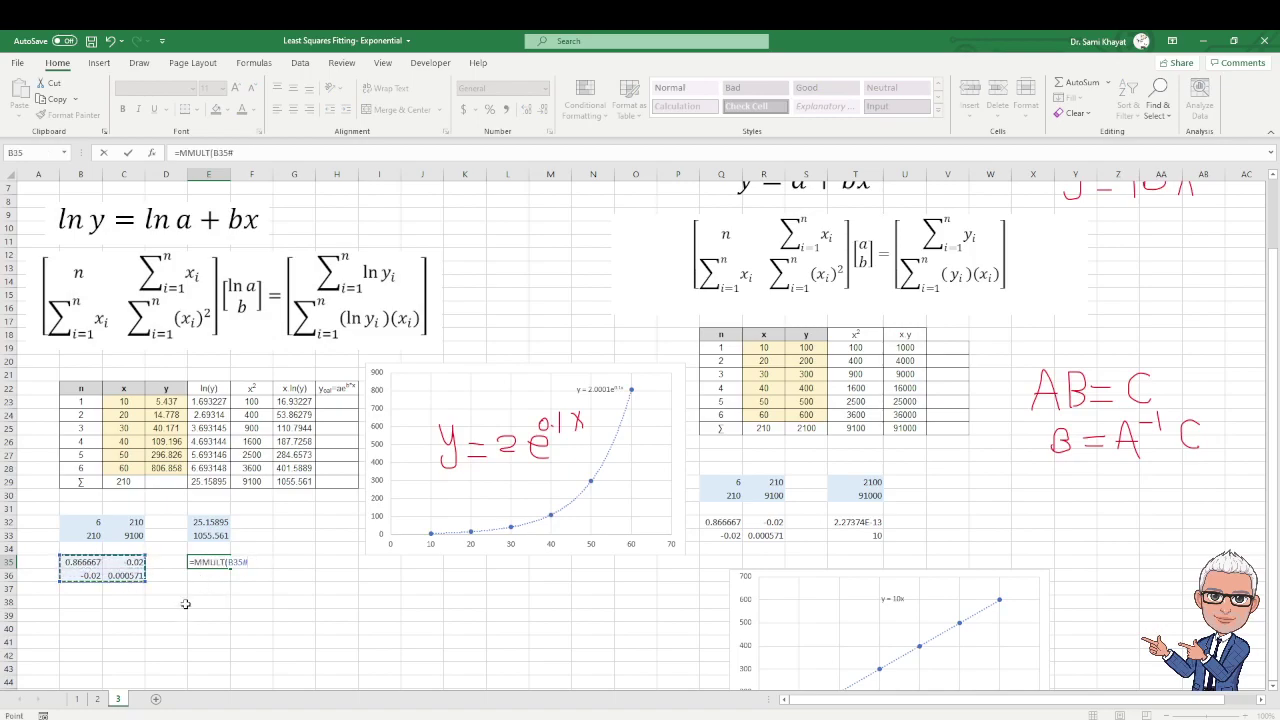
pyautogui.write(',')
pyautogui.moveTo(222, 522); pyautogui.dragTo(220, 535)
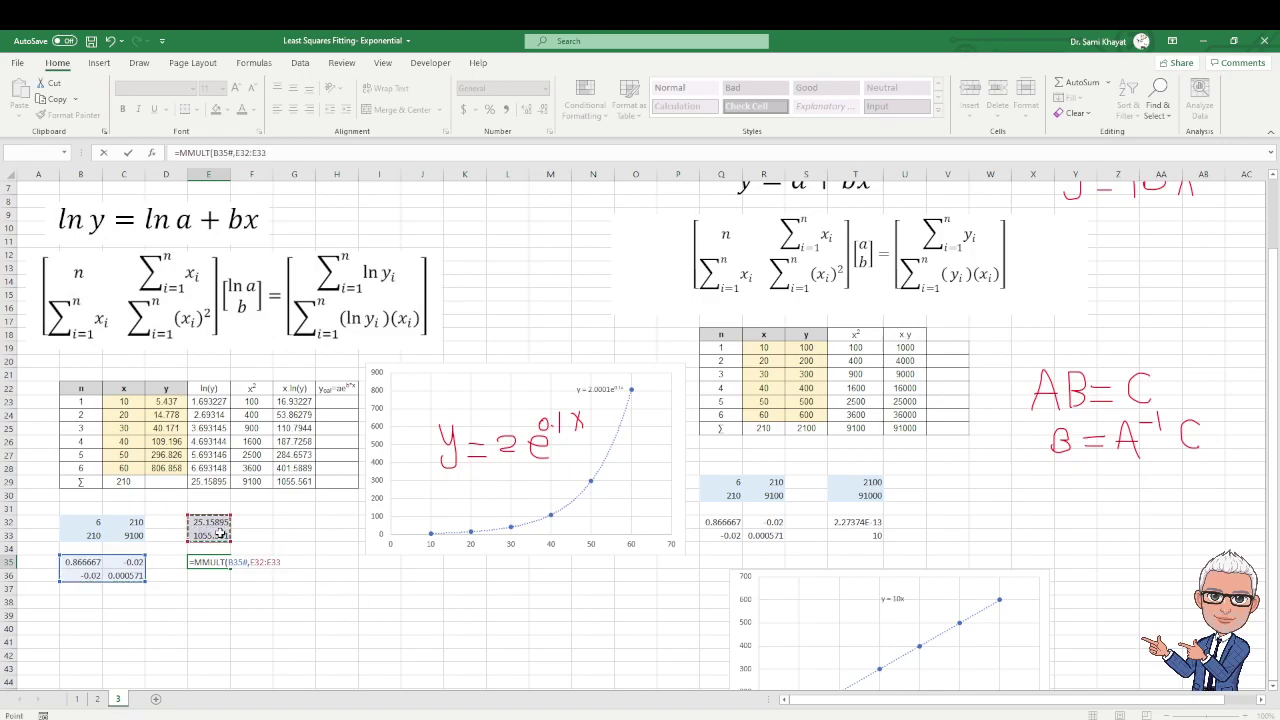
pyautogui.press('Return')
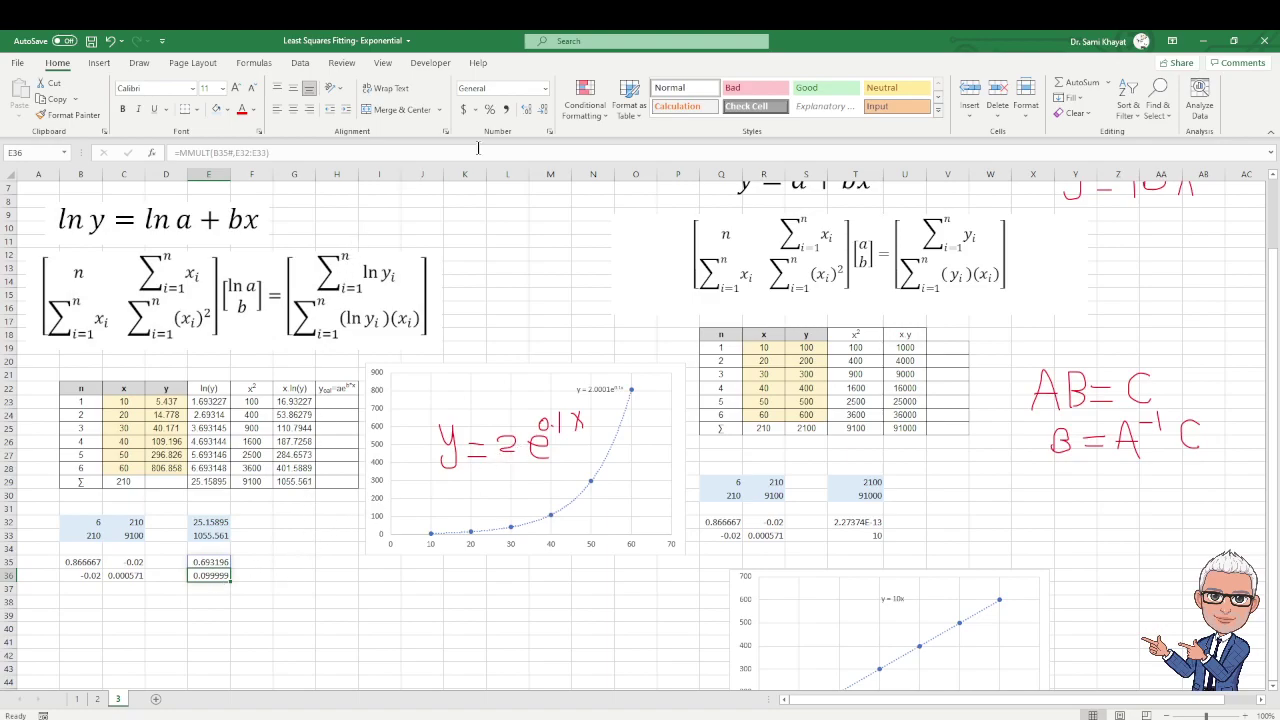
# Reduce the decimals shown for the solution value in E36 to one decimal place.
pyautogui.click(527, 110)
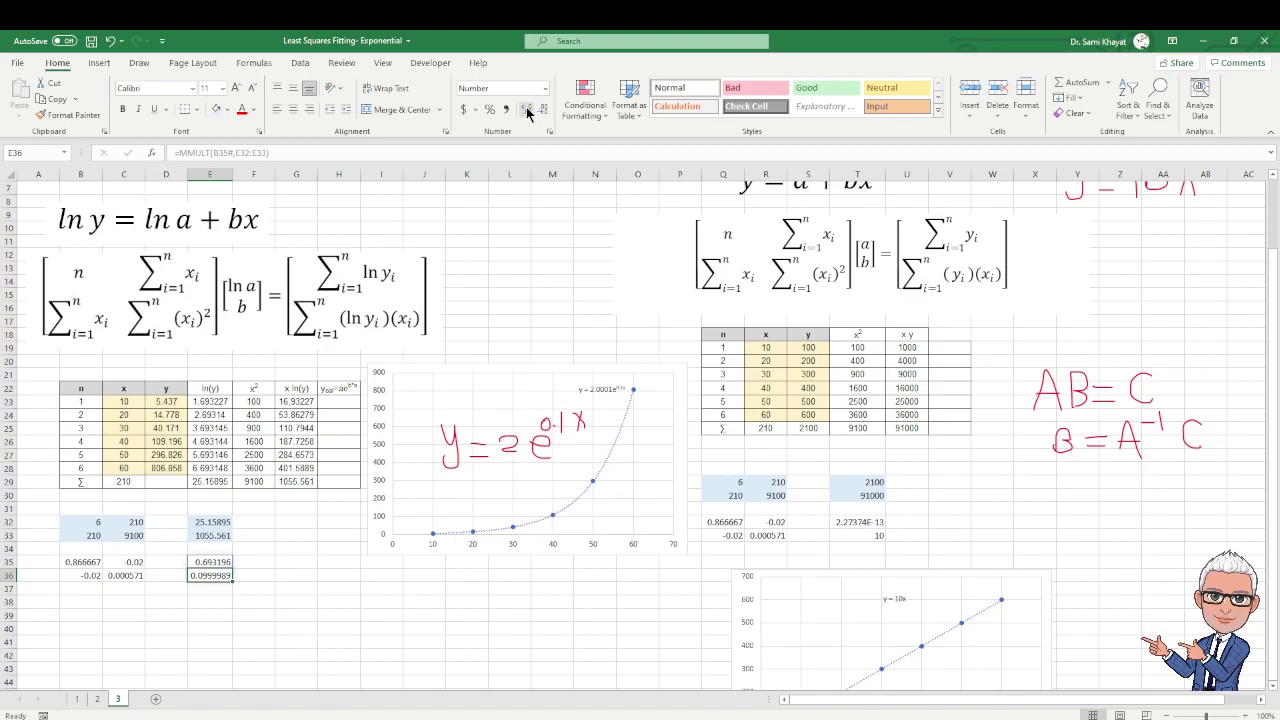
pyautogui.click(543, 111)
pyautogui.click(543, 112)
pyautogui.click(543, 113)
pyautogui.click(543, 113)
pyautogui.click(543, 113)
# Handwrite in red ink an arrow to E35 labelled ln a, and the relation a = e^(ln a) below it.
pyautogui.click(215, 563)
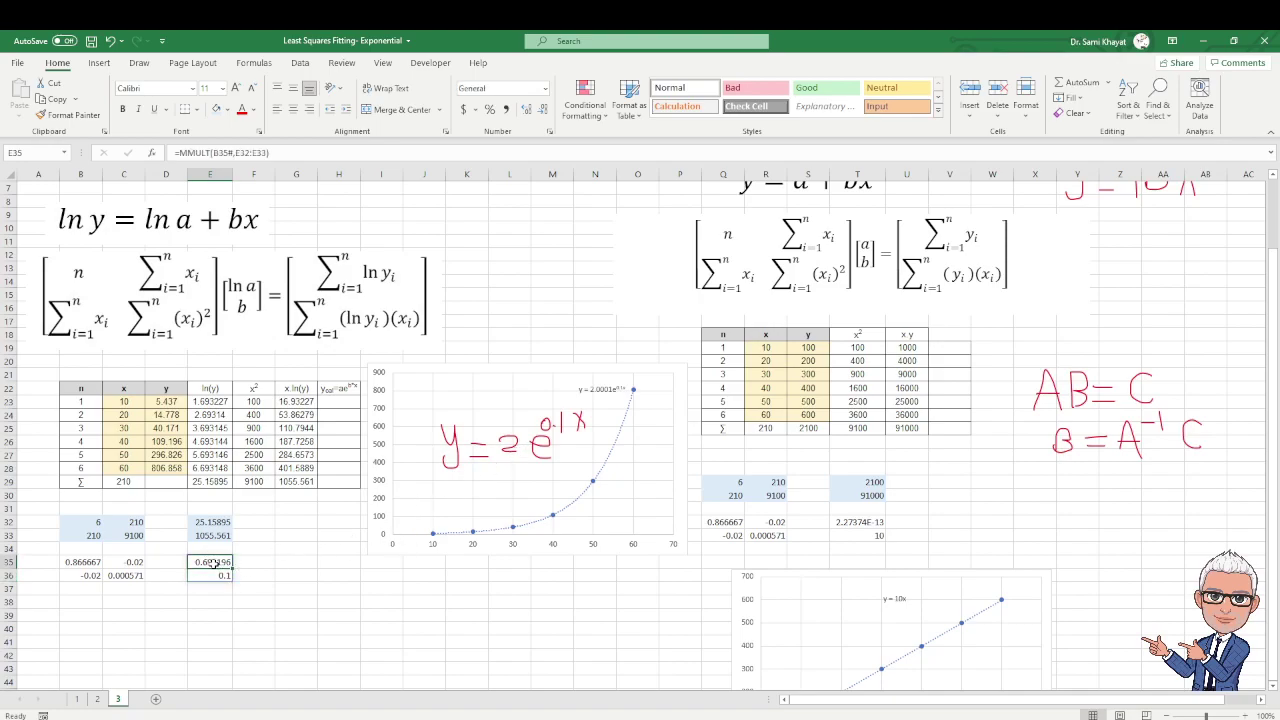
pyautogui.click(140, 63)
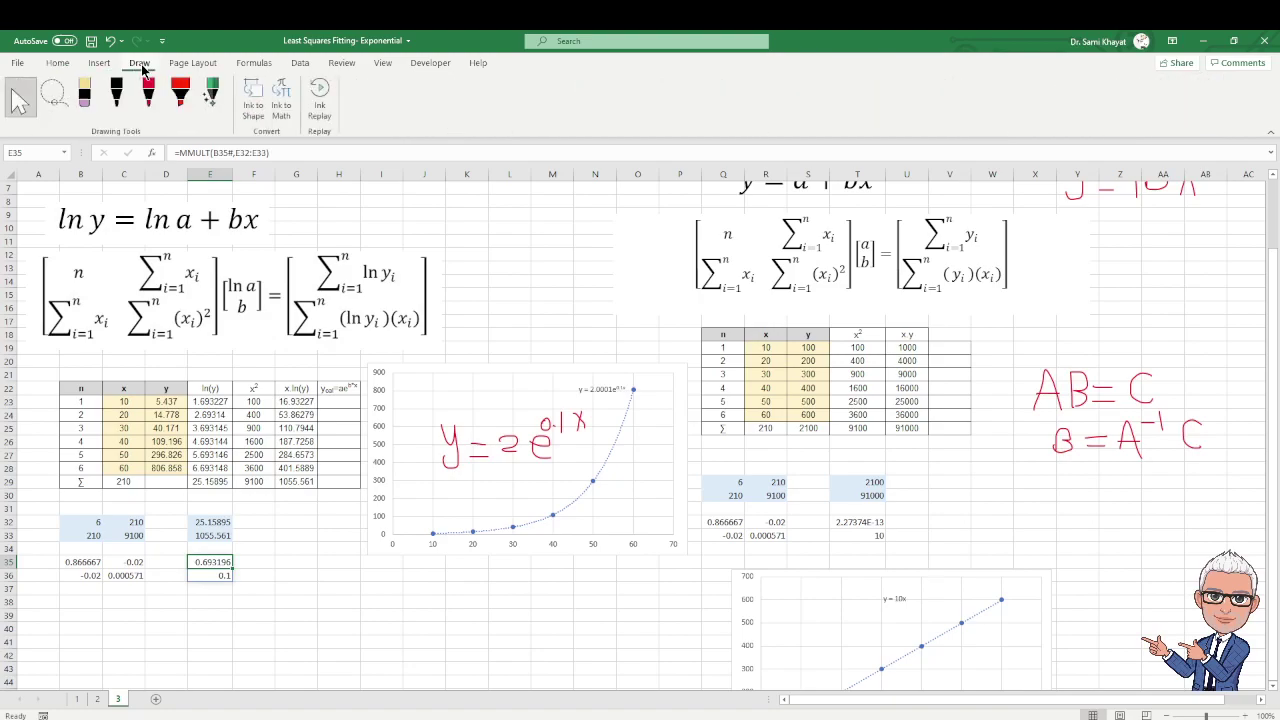
pyautogui.click(149, 95)
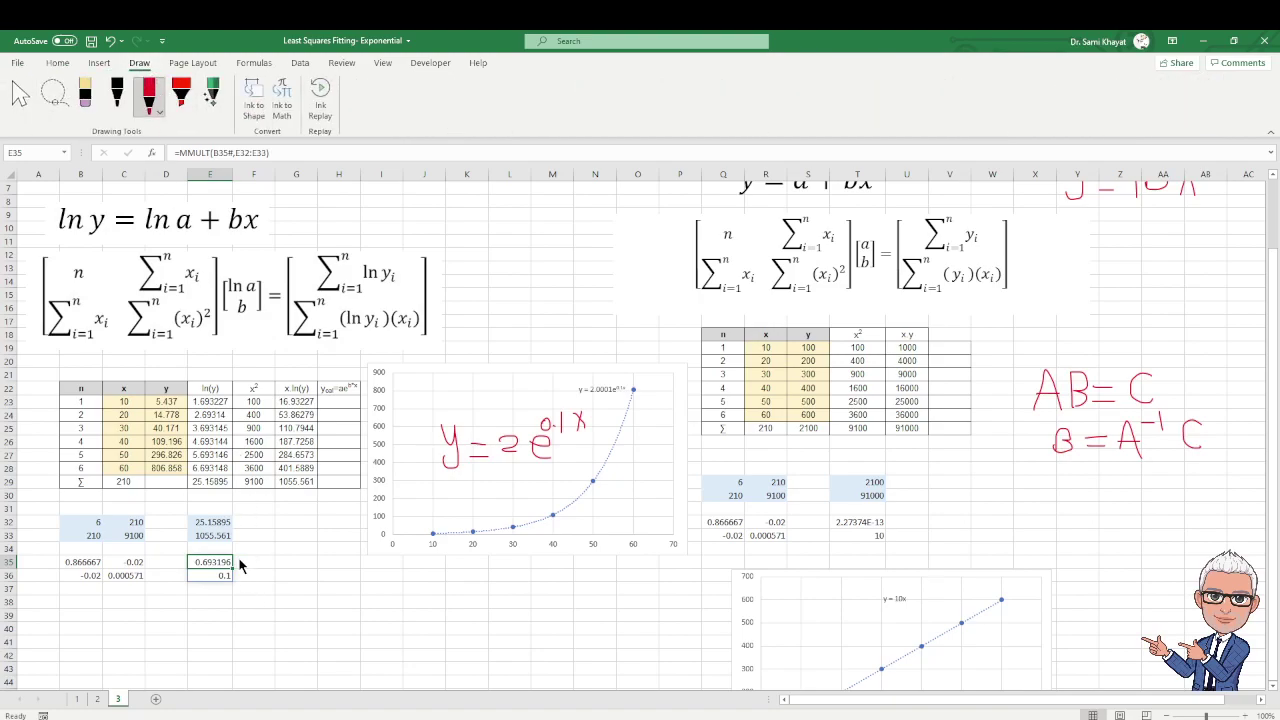
pyautogui.moveTo(248, 551)
pyautogui.mouseDown()
pyautogui.moveTo(238, 560)
pyautogui.moveTo(255, 566)
pyautogui.mouseUp()
pyautogui.moveTo(278, 533)
pyautogui.mouseDown()
pyautogui.moveTo(279, 550)
pyautogui.moveTo(305, 550)
pyautogui.mouseUp()
pyautogui.moveTo(302, 599)
pyautogui.mouseDown()
pyautogui.moveTo(290, 610)
pyautogui.moveTo(371, 617)
pyautogui.mouseUp()
pyautogui.moveTo(361, 568)
pyautogui.mouseDown()
pyautogui.moveTo(362, 591)
pyautogui.moveTo(367, 579)
pyautogui.moveTo(392, 594)
pyautogui.mouseUp()
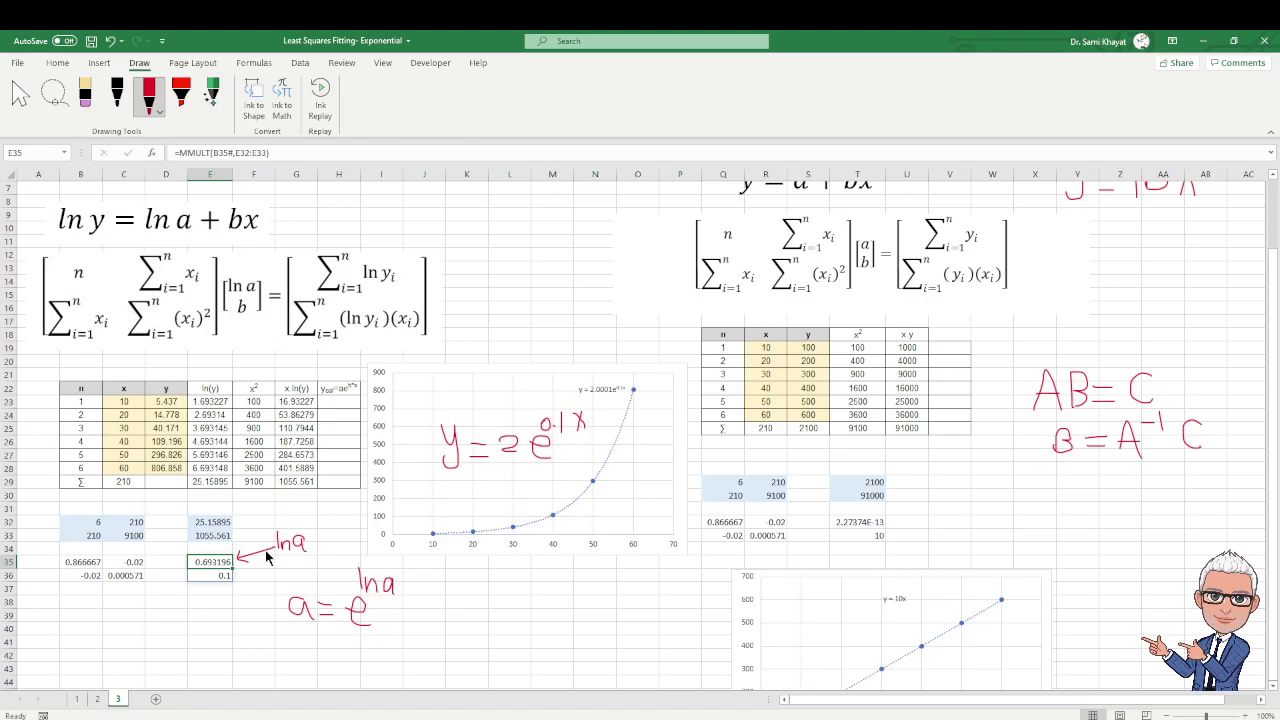
pyautogui.click(25, 117)
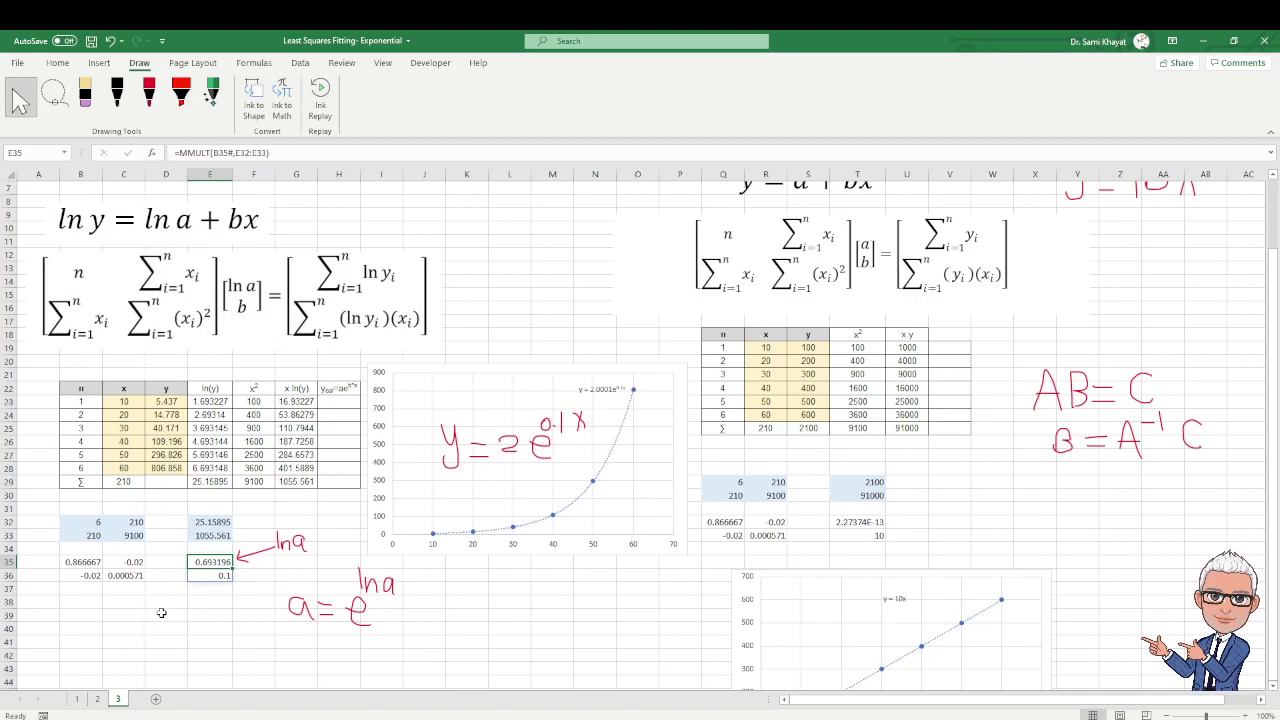
# Label C39 "a=" and calculate the coefficient in D39 with =EXP(E35).
pyautogui.click(117, 616)
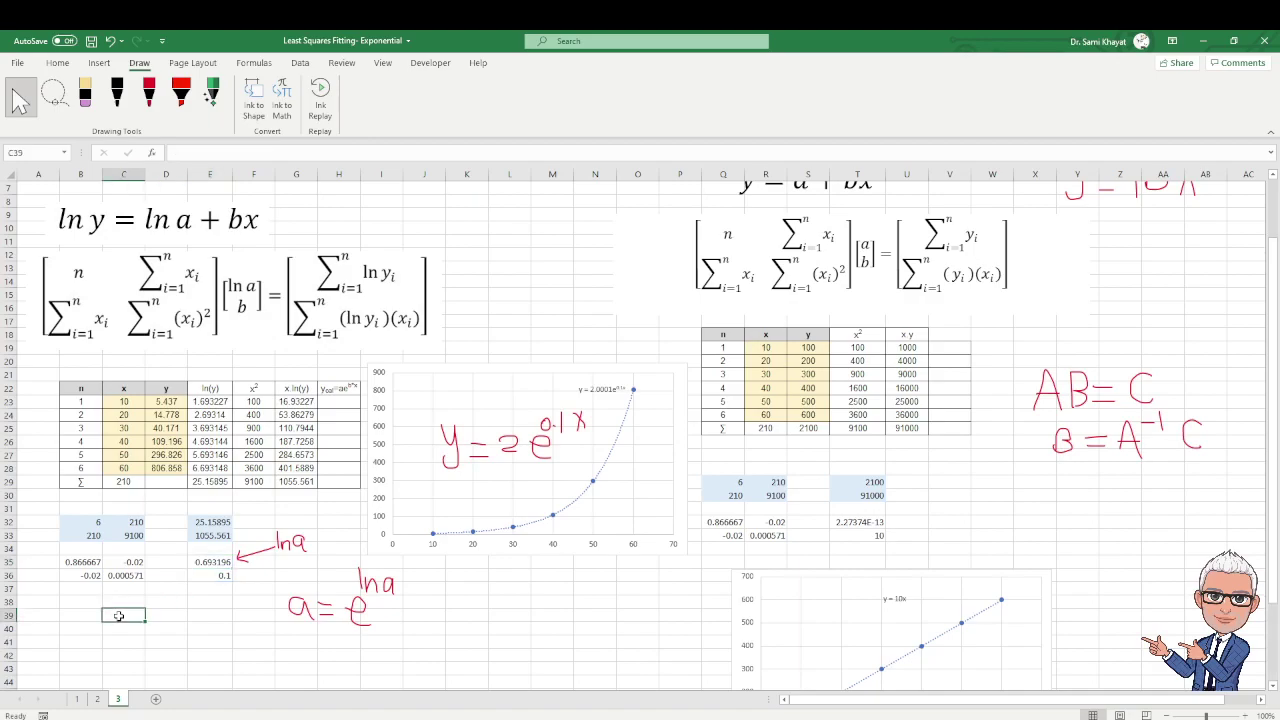
pyautogui.write('a')
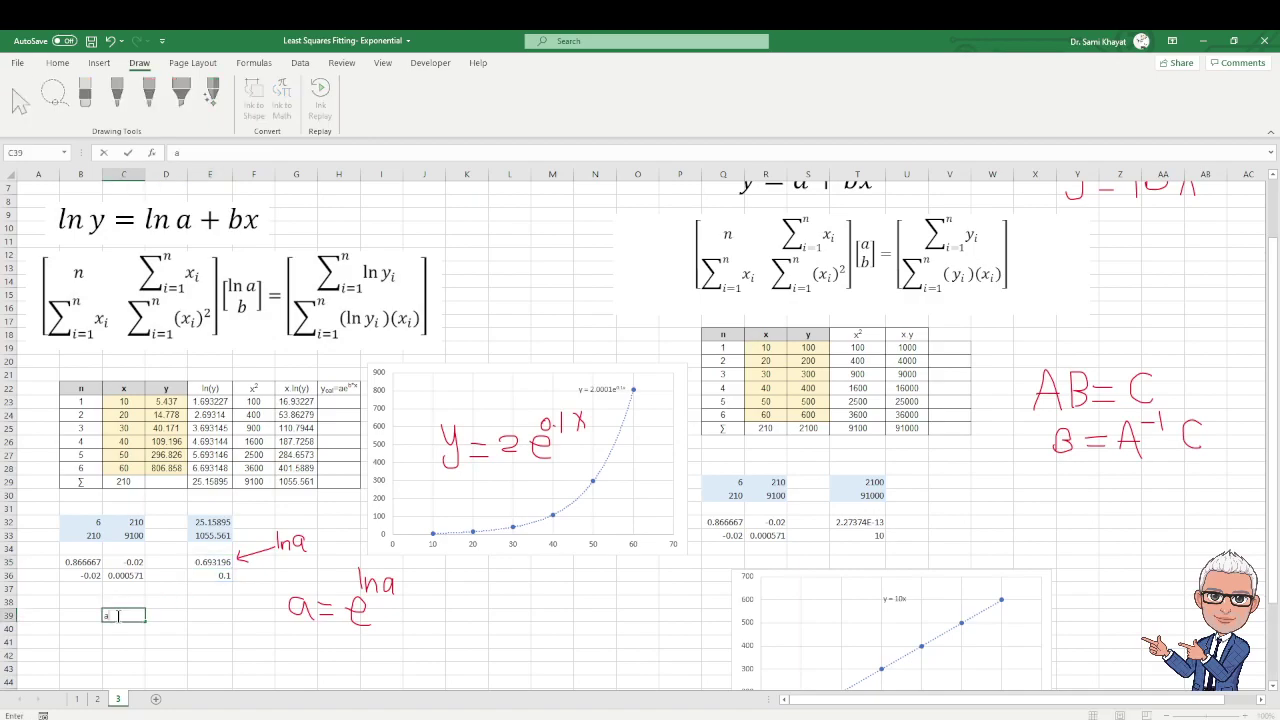
pyautogui.write('=')
pyautogui.click(164, 614)
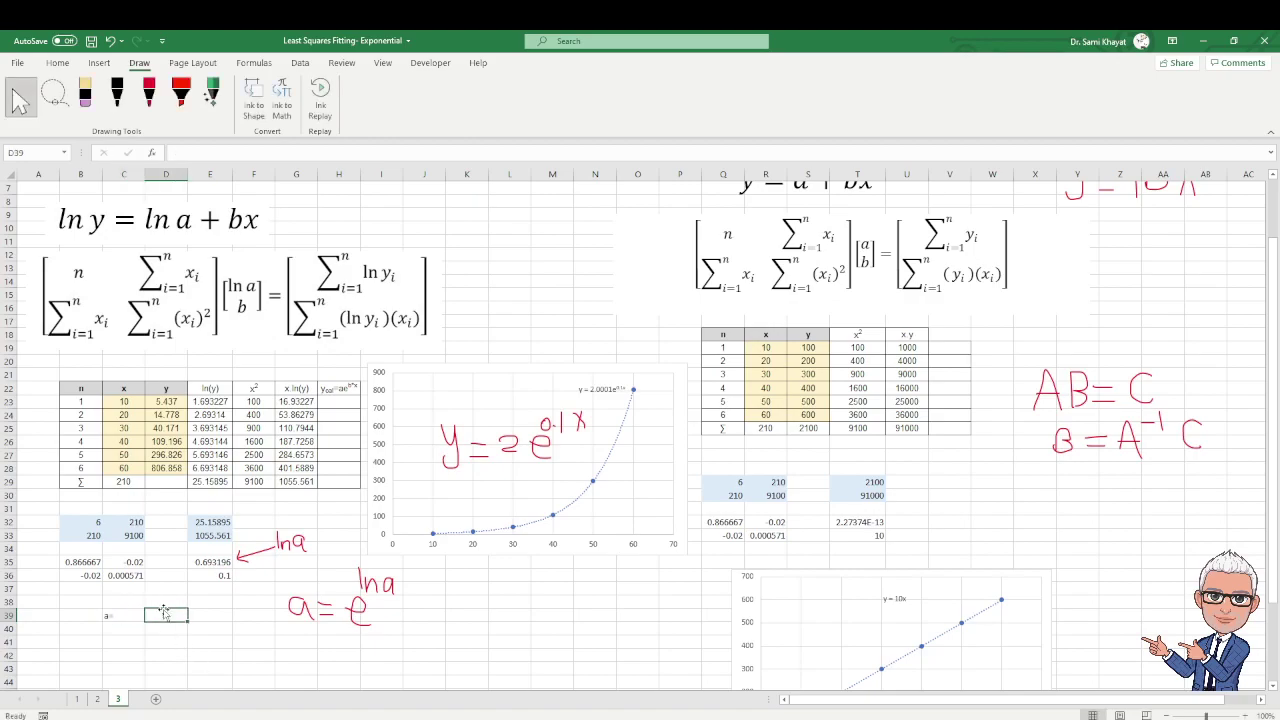
pyautogui.write('=')
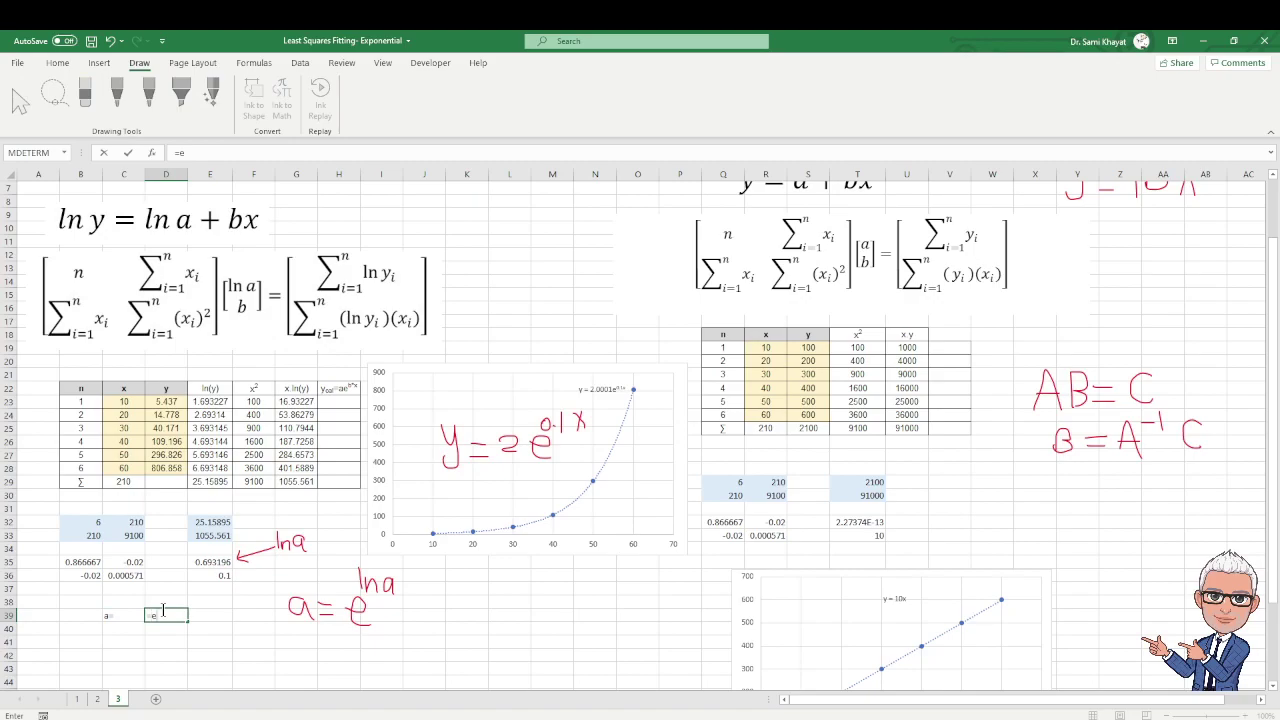
pyautogui.write('exp')
pyautogui.press('Tab')
pyautogui.click(213, 562)
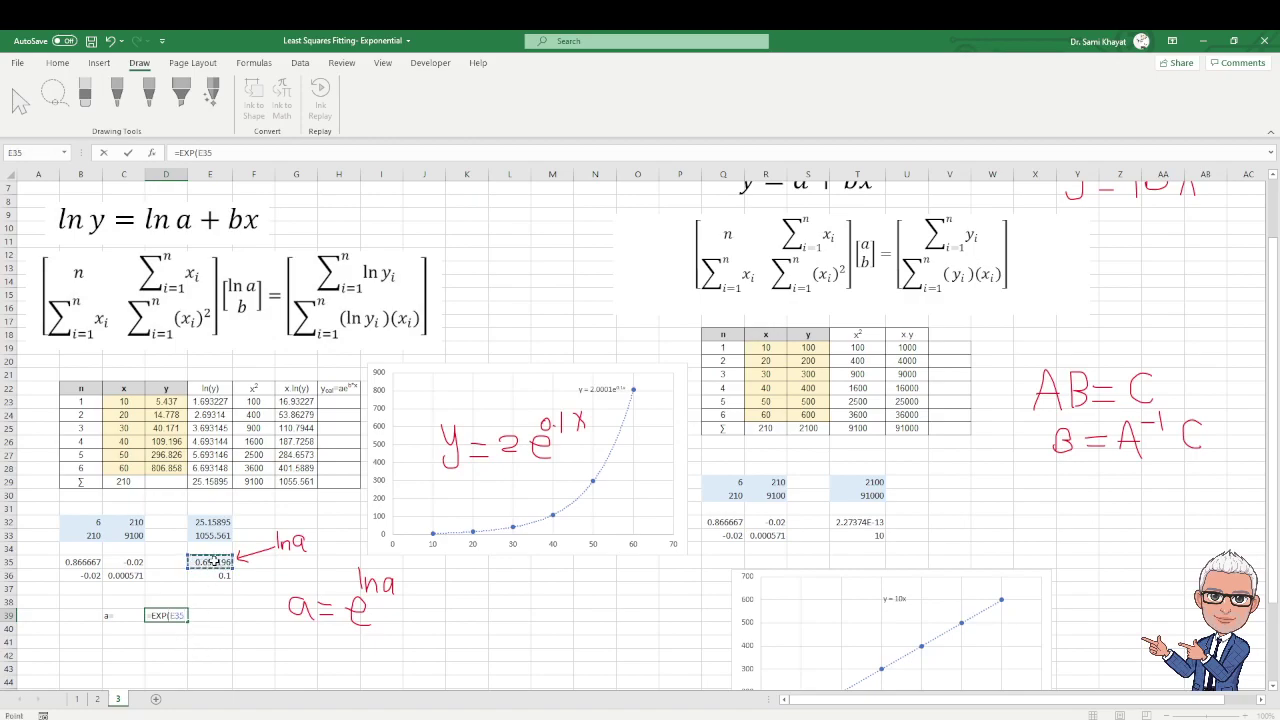
pyautogui.press('Return')
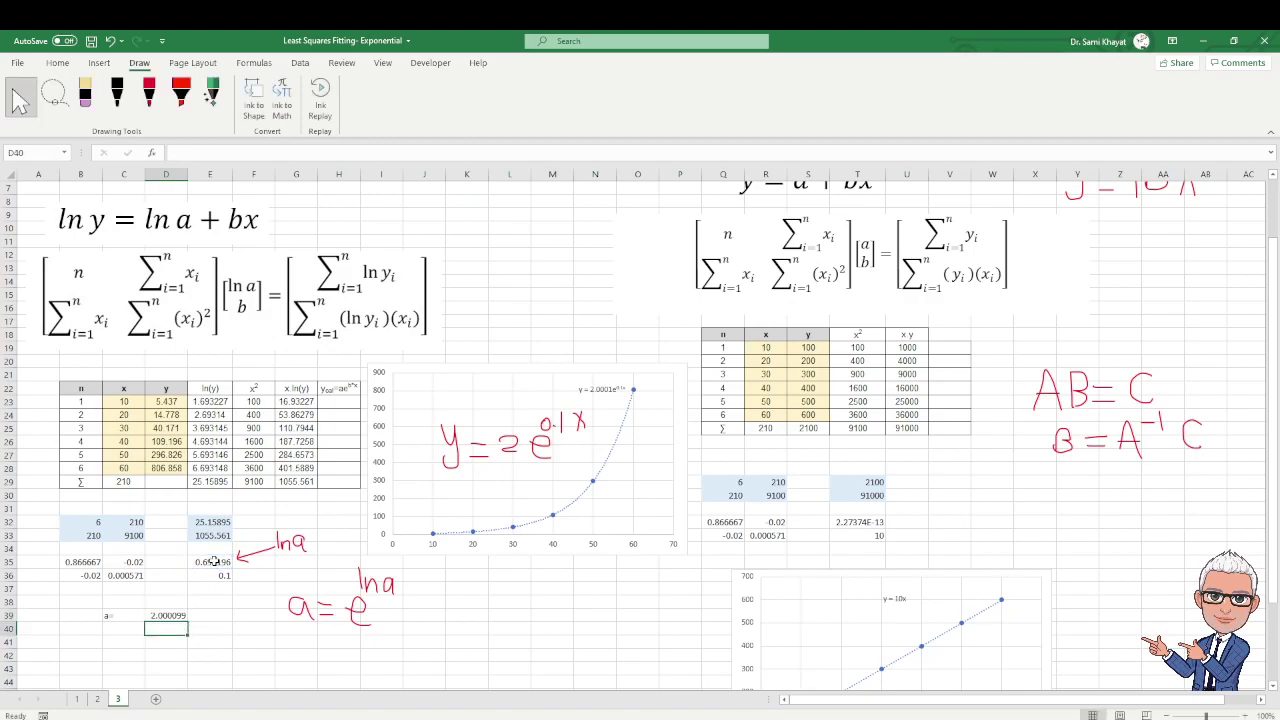
# Format the coefficient a in D39 to show no decimal places.
pyautogui.click(157, 615)
pyautogui.click(56, 64)
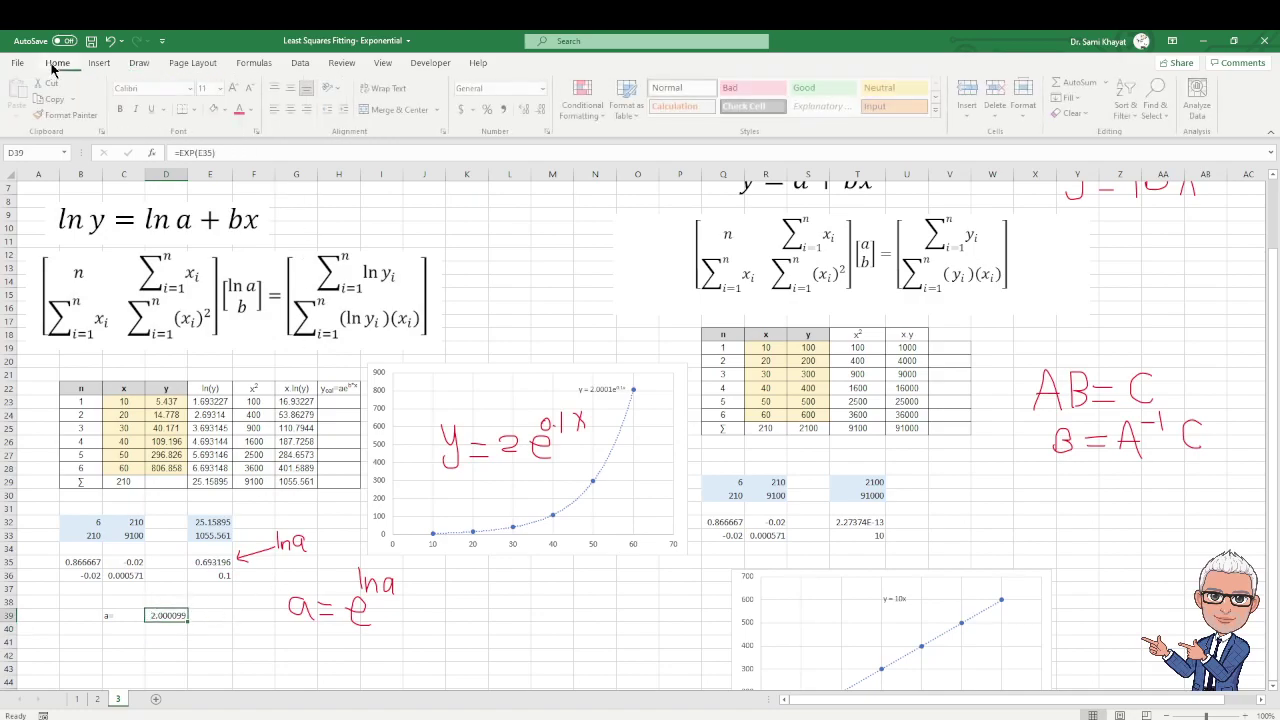
pyautogui.click(544, 110)
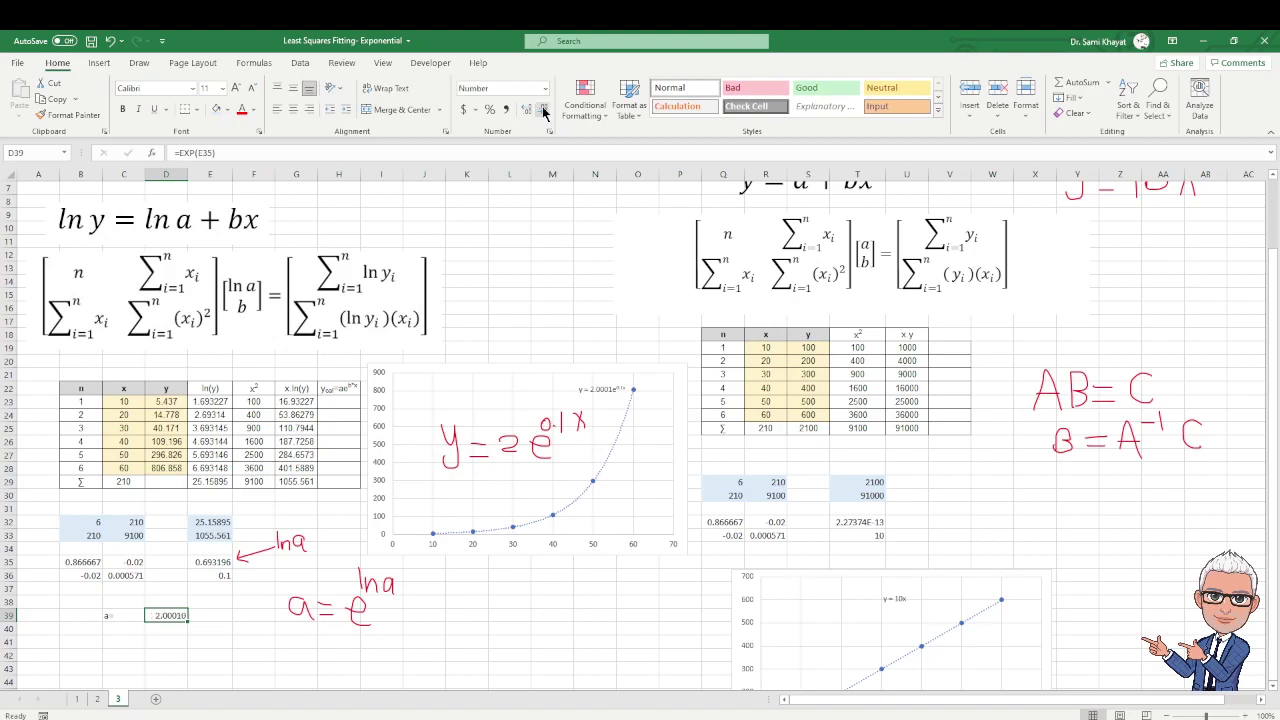
pyautogui.click(544, 110)
pyautogui.click(544, 110)
pyautogui.click(544, 110)
pyautogui.click(544, 110)
# Label C40 "b=" and link D40 to the solution value in E36.
pyautogui.click(127, 633)
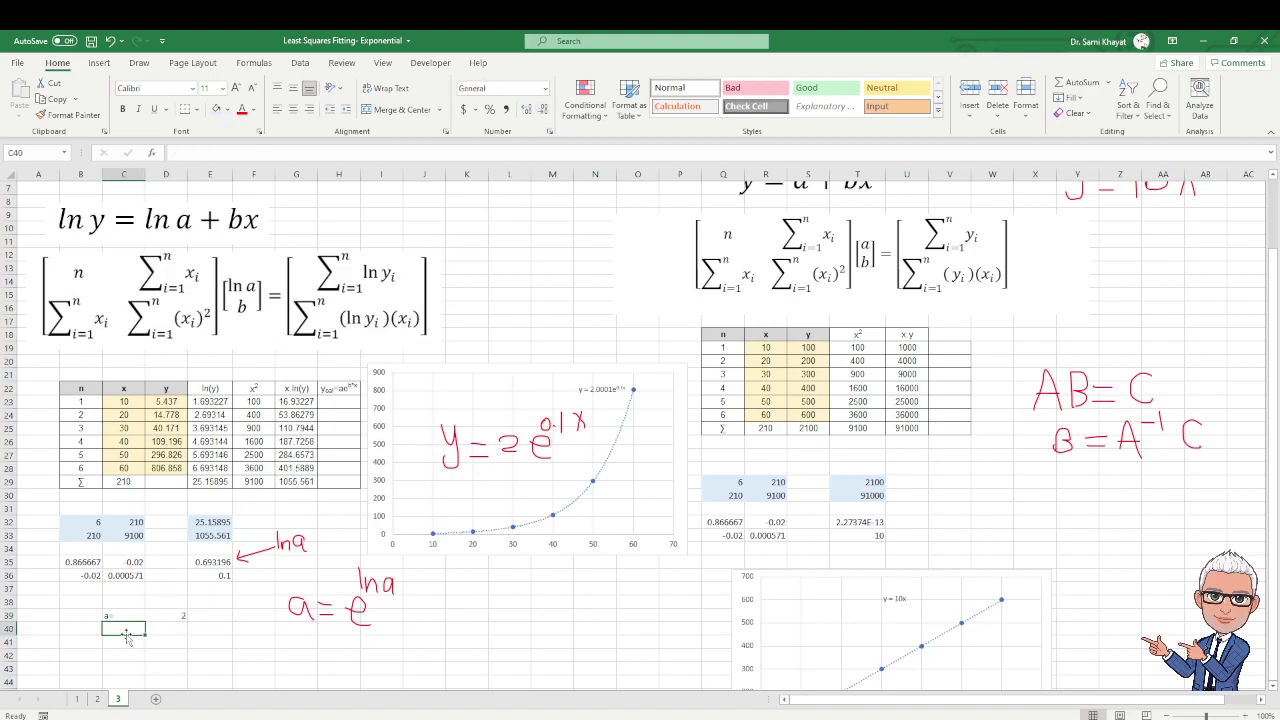
pyautogui.write('b')
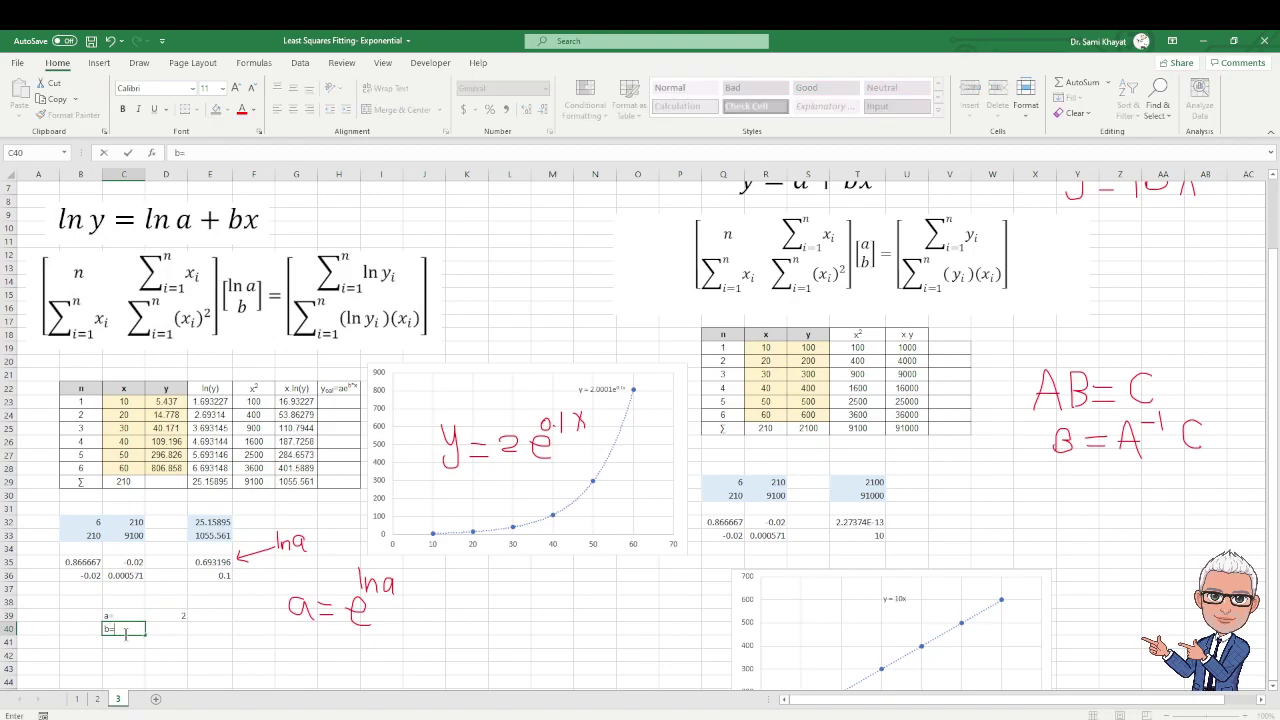
pyautogui.write('=')
pyautogui.click(224, 576)
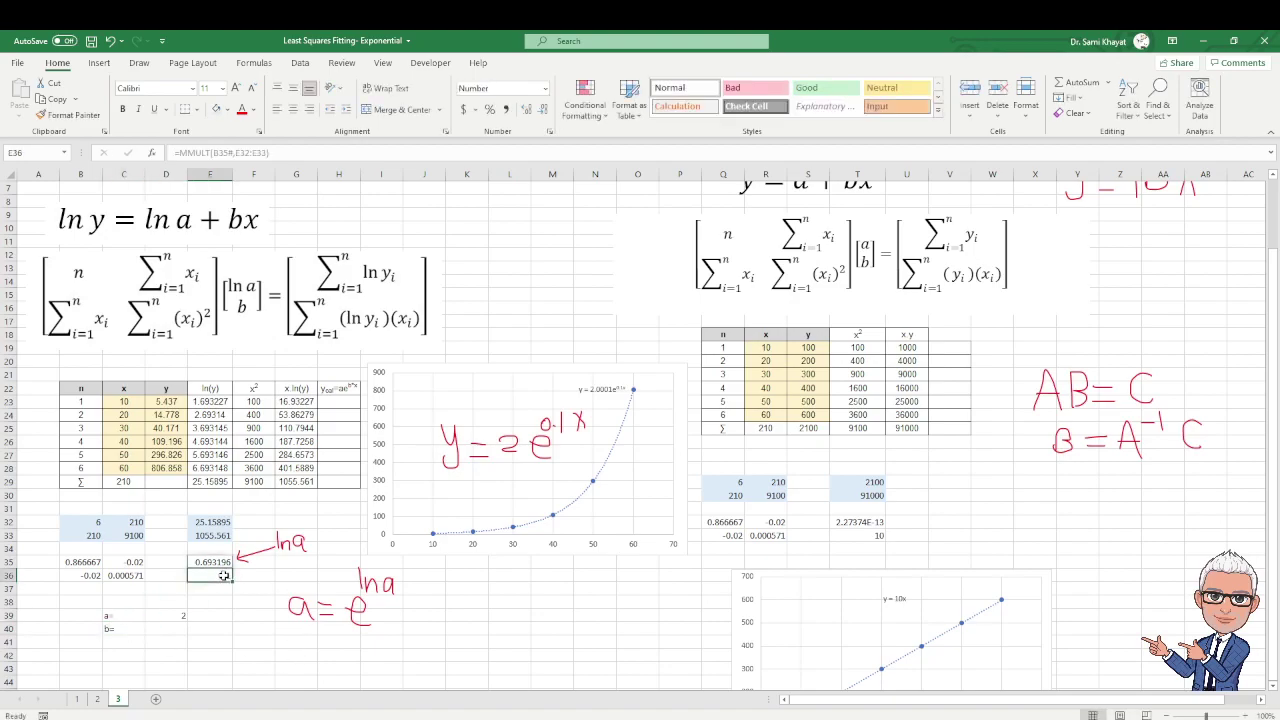
pyautogui.press('Down')
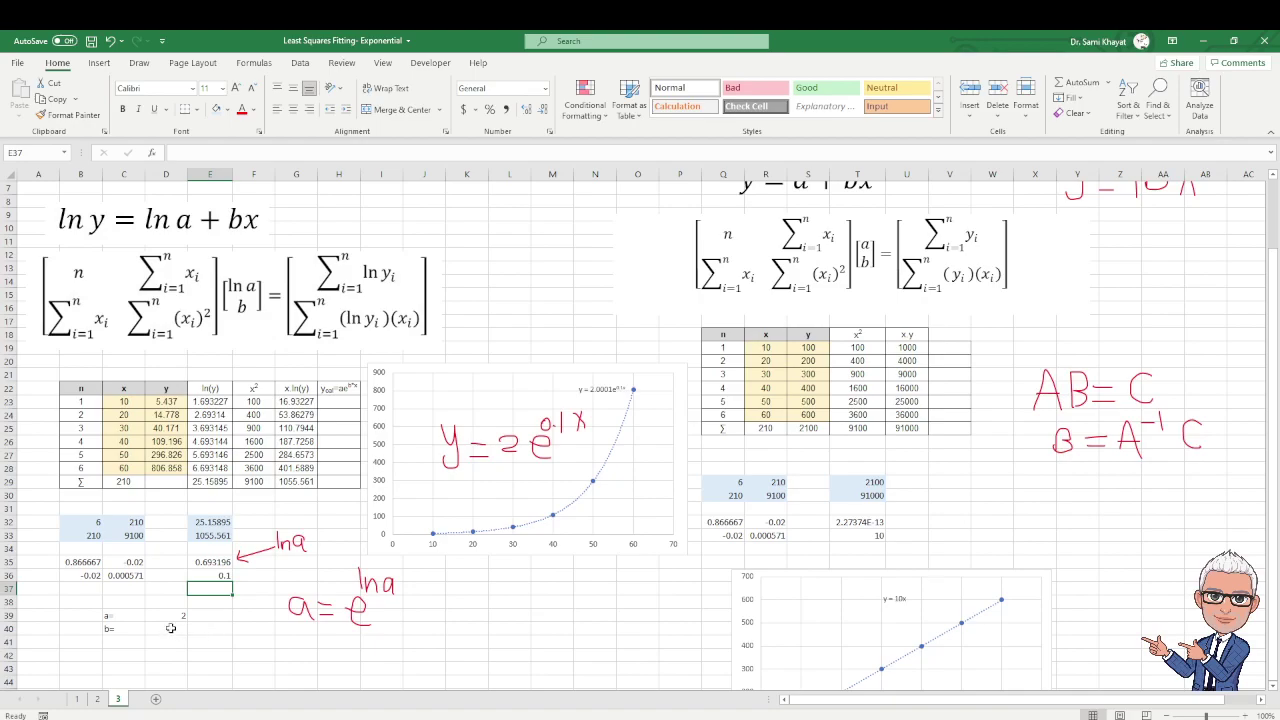
pyautogui.click(171, 628)
pyautogui.write('=')
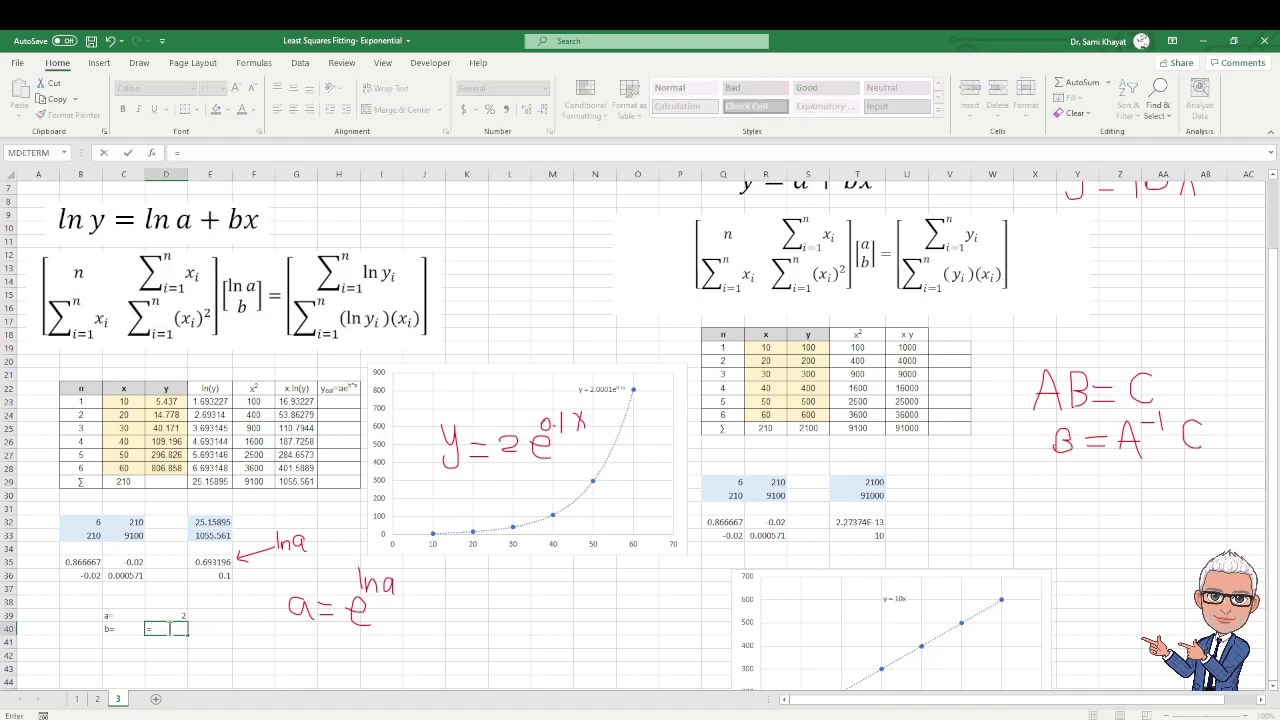
pyautogui.click(207, 577)
pyautogui.press('Return')
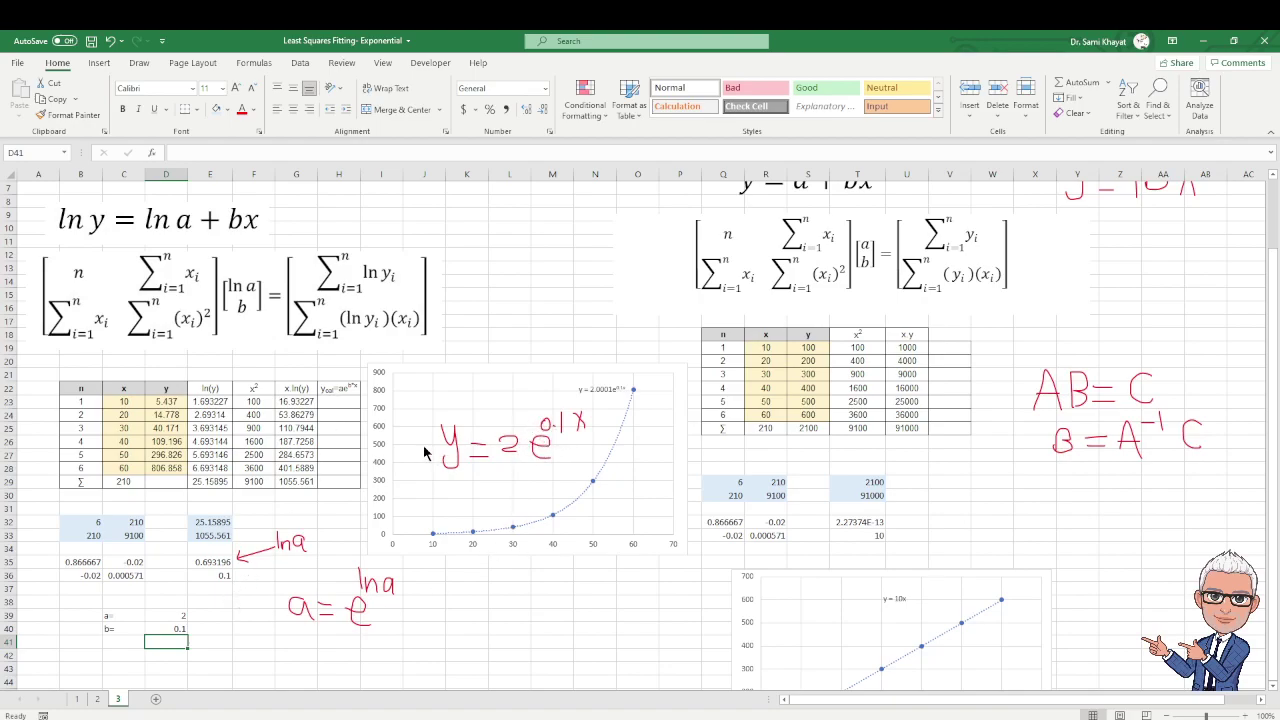
# Calculate the first fitted y value in H23 with =D39*EXP(D40*C23).
pyautogui.click(338, 403)
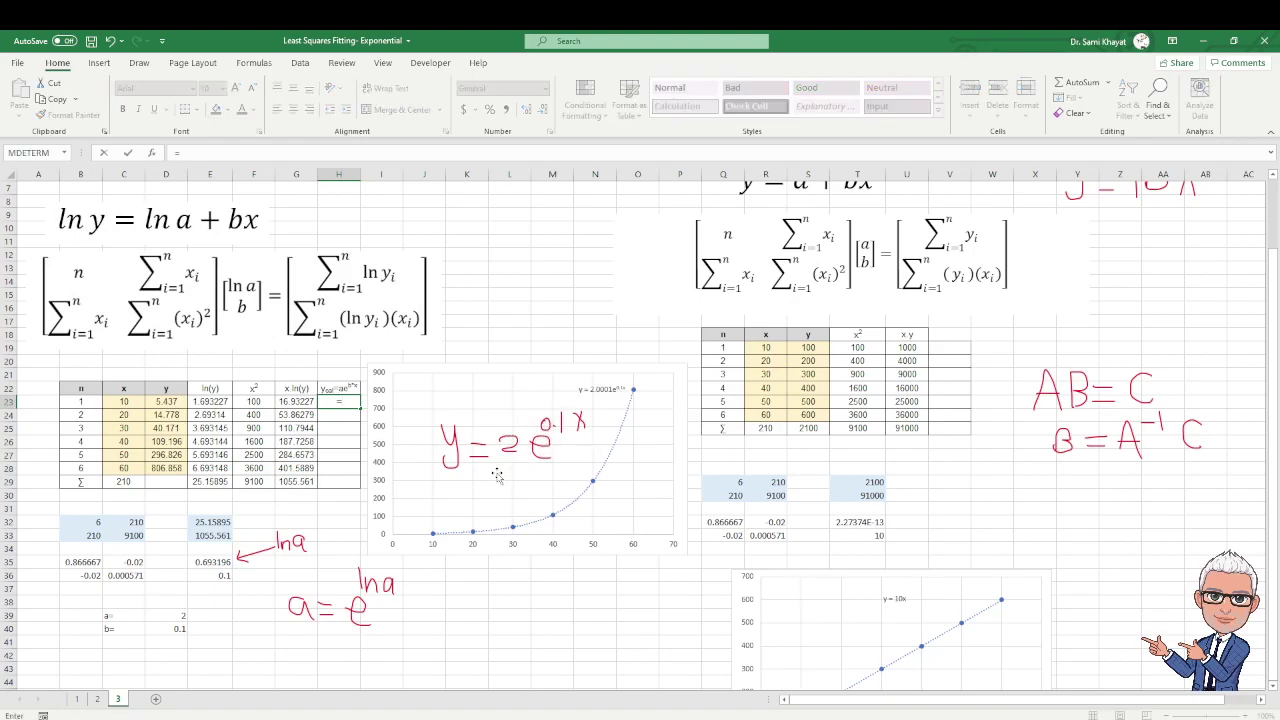
pyautogui.click(176, 617)
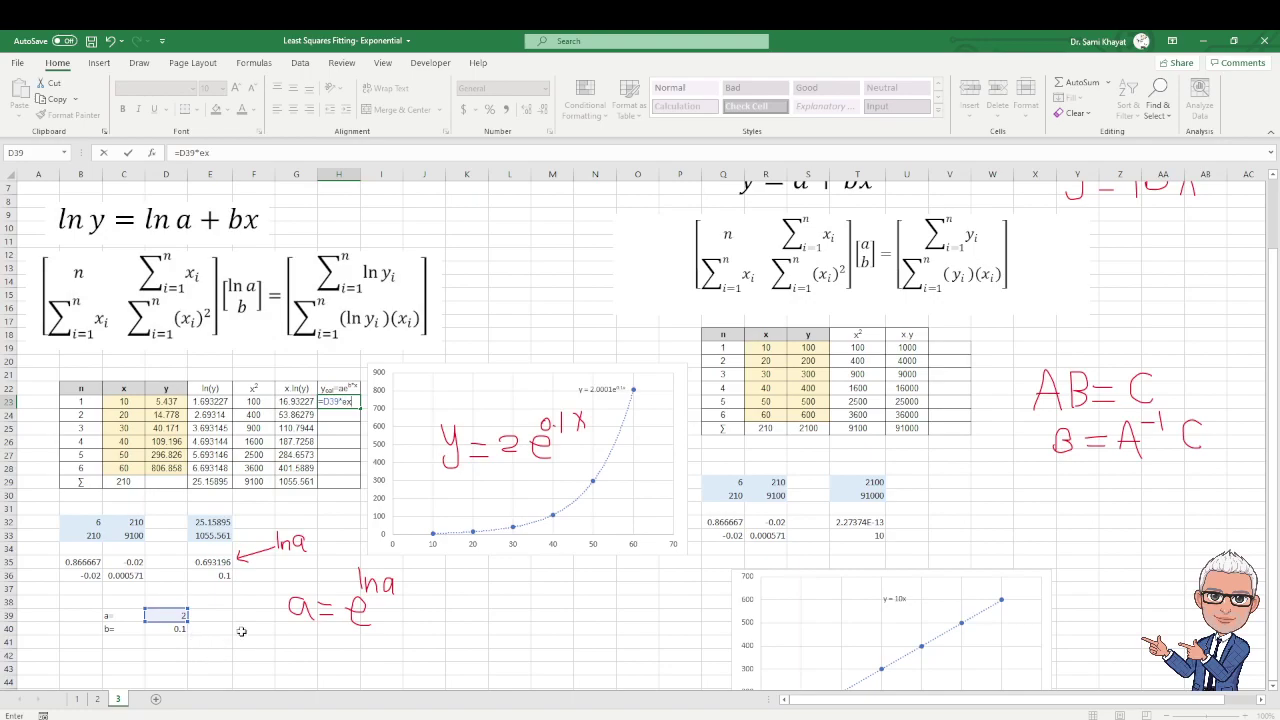
pyautogui.write('p')
pyautogui.press('Tab')
pyautogui.click(178, 628)
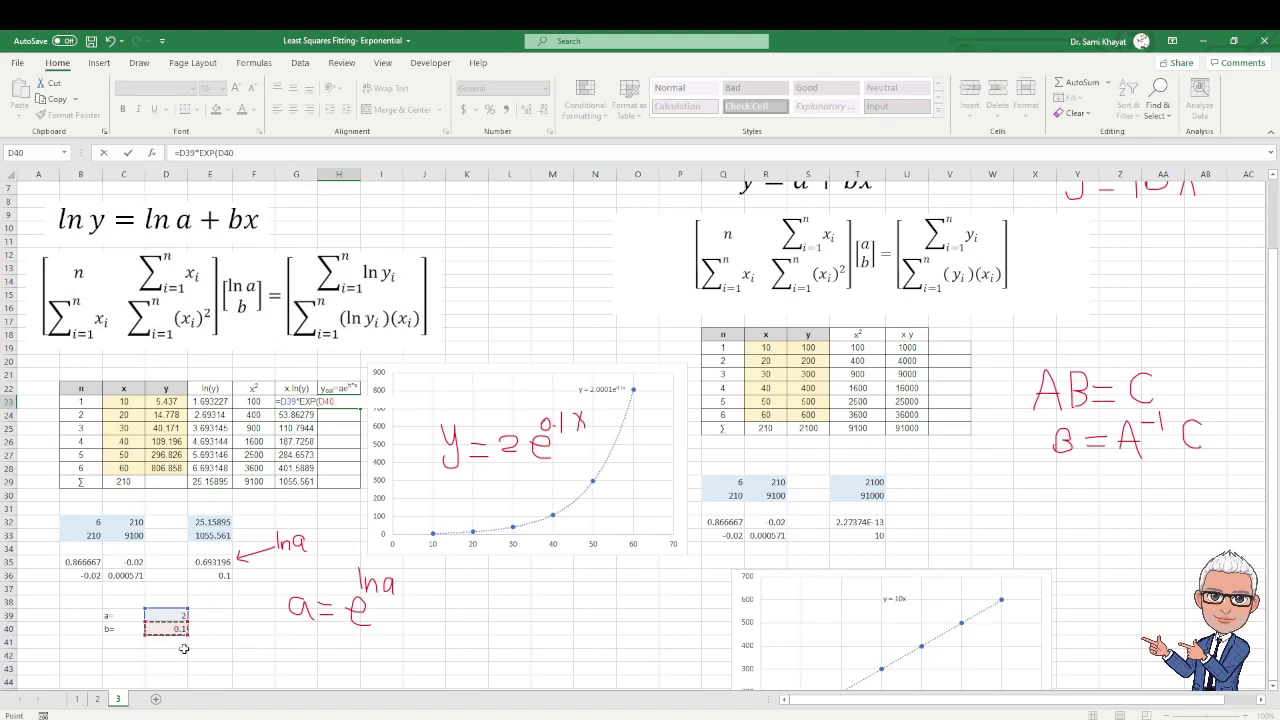
pyautogui.write('*')
pyautogui.click(121, 403)
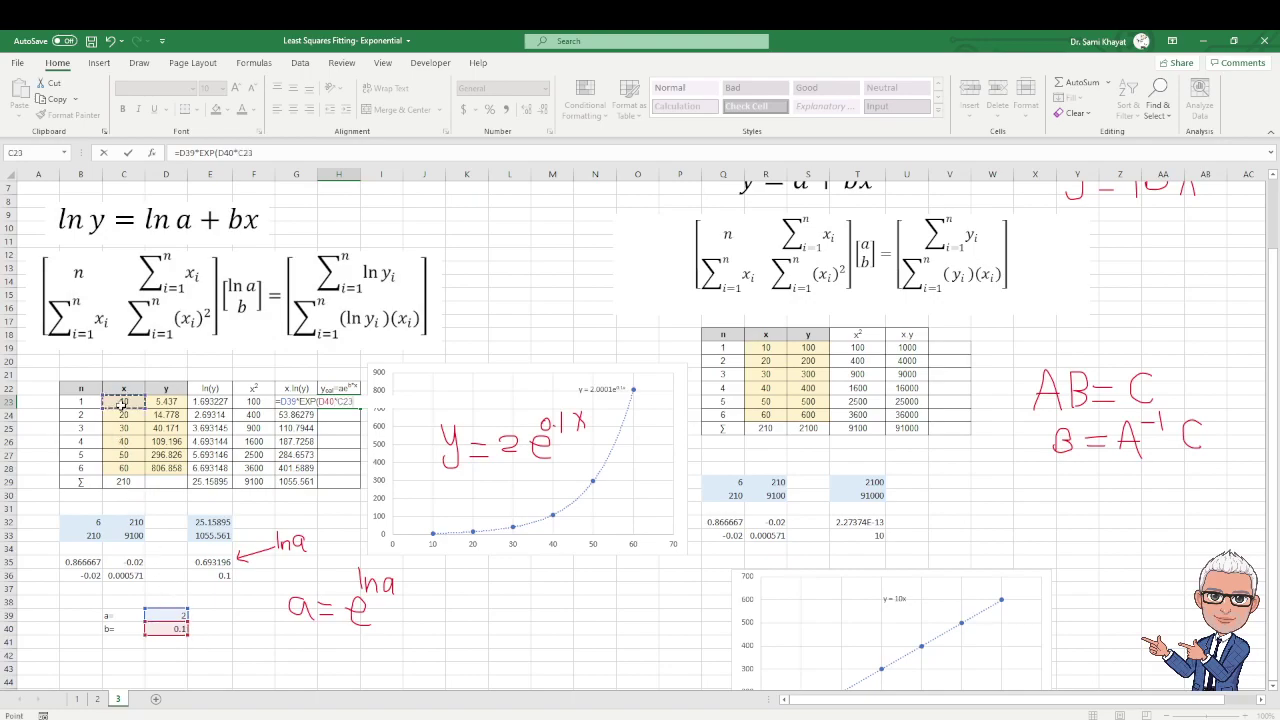
pyautogui.write(')')
pyautogui.press('Return')
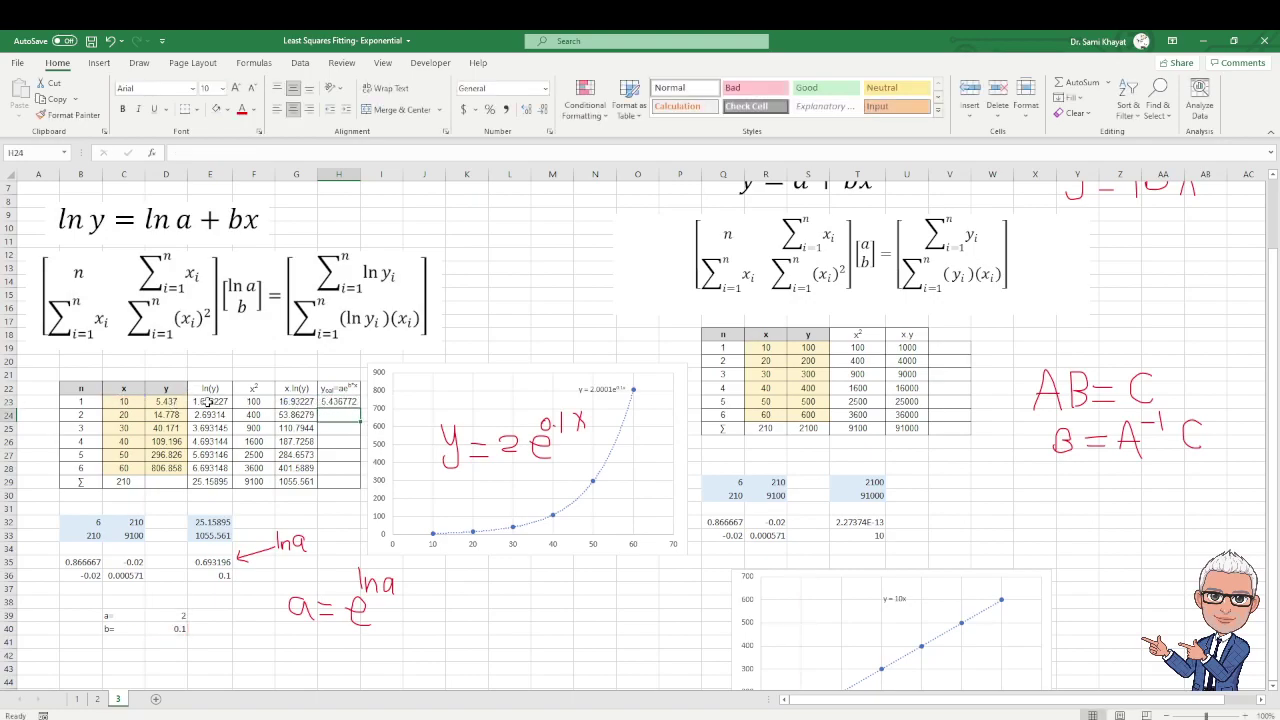
# Try to fill the H23 formula with its relative references down through H28, and undo the fill.
pyautogui.click(340, 401)
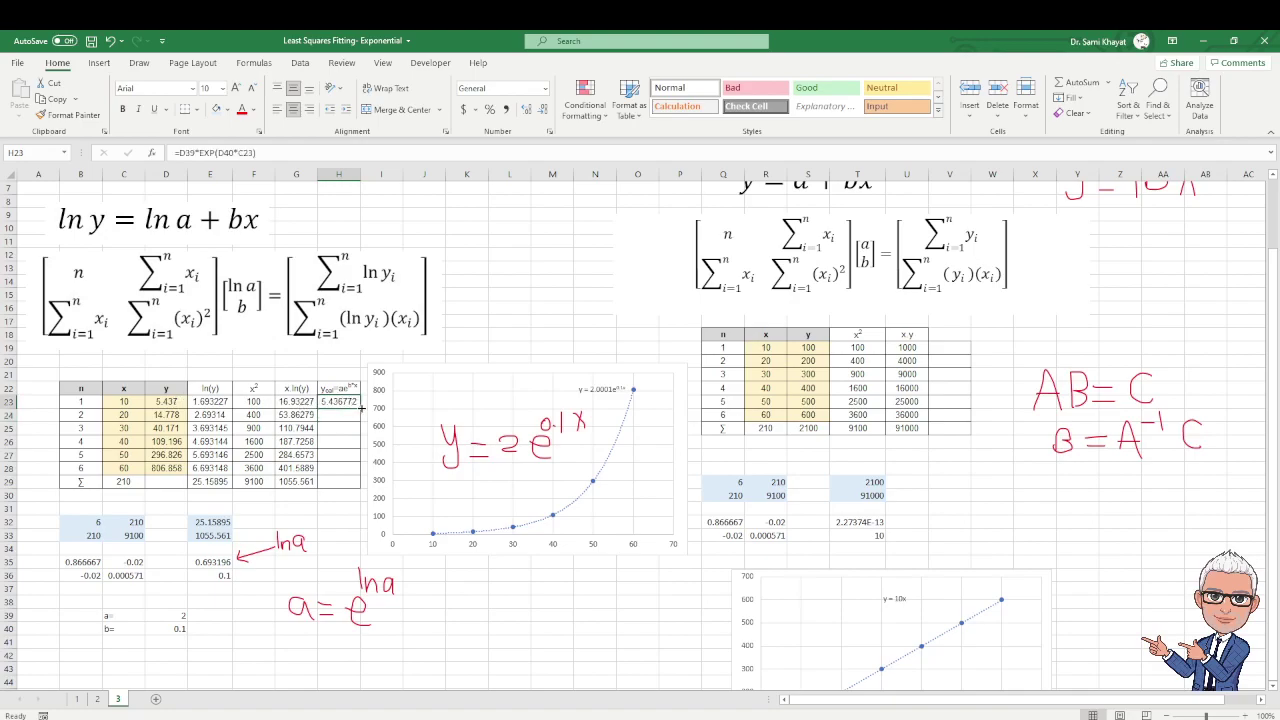
pyautogui.moveTo(358, 407); pyautogui.dragTo(362, 477)
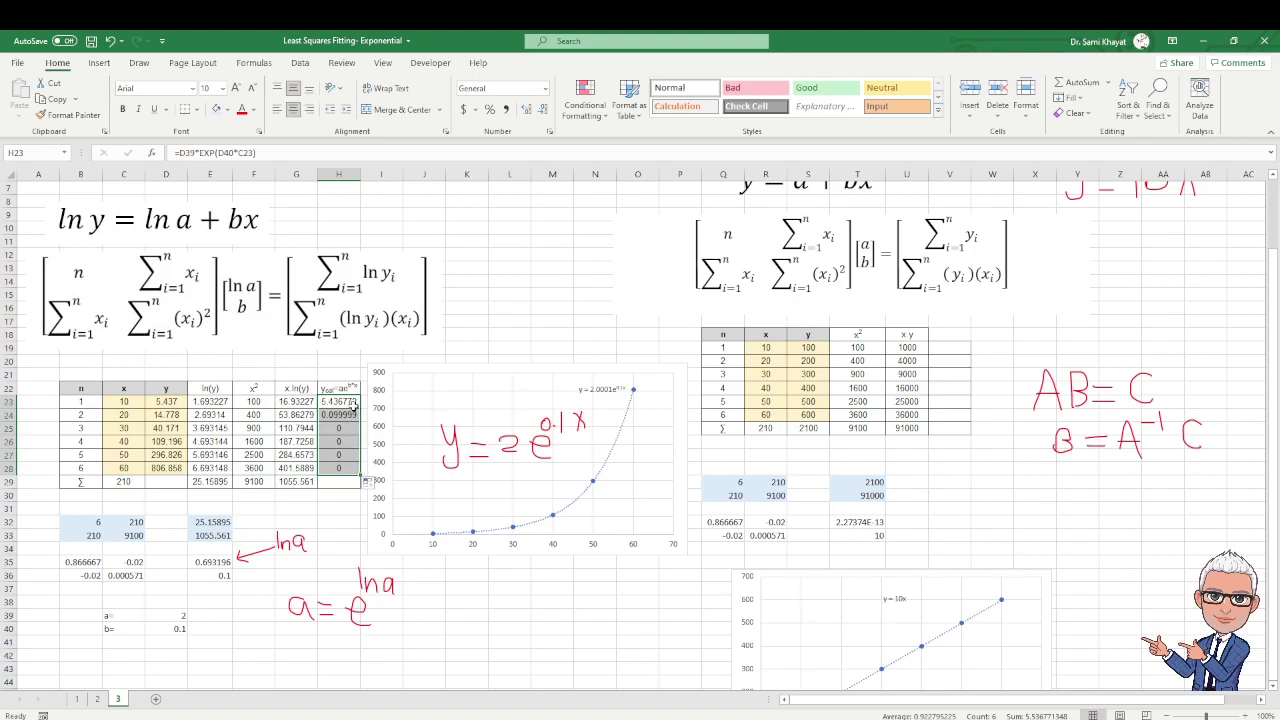
pyautogui.hotkey('ctrl', 'z')
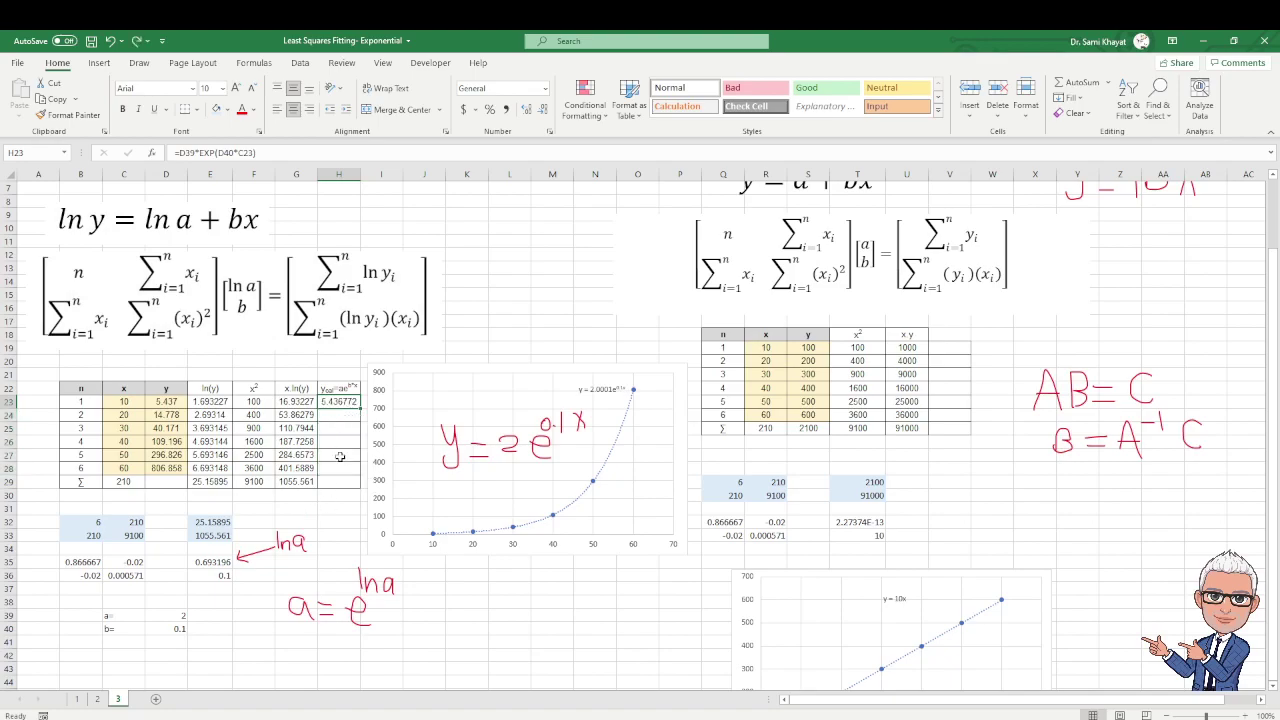
# Make the references to a and b absolute in H23, giving =$D$39*EXP($D$40*C23).
pyautogui.doubleClick(340, 403)
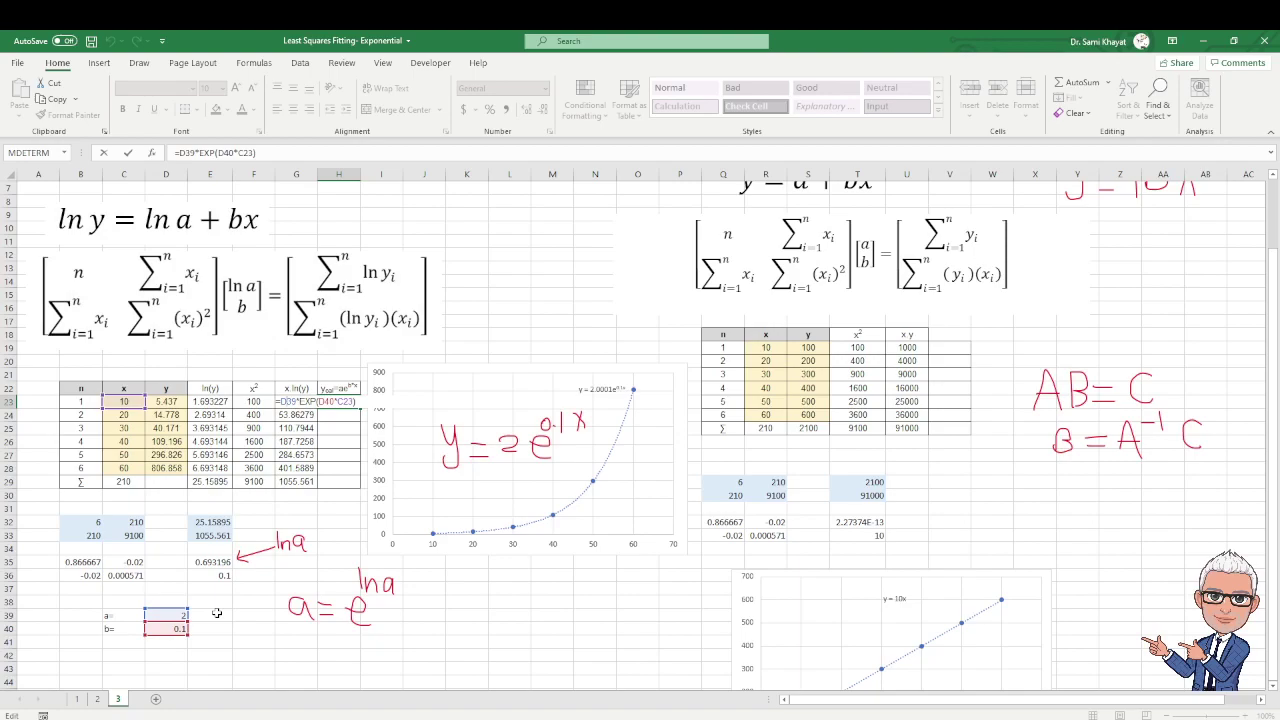
pyautogui.press('F4')
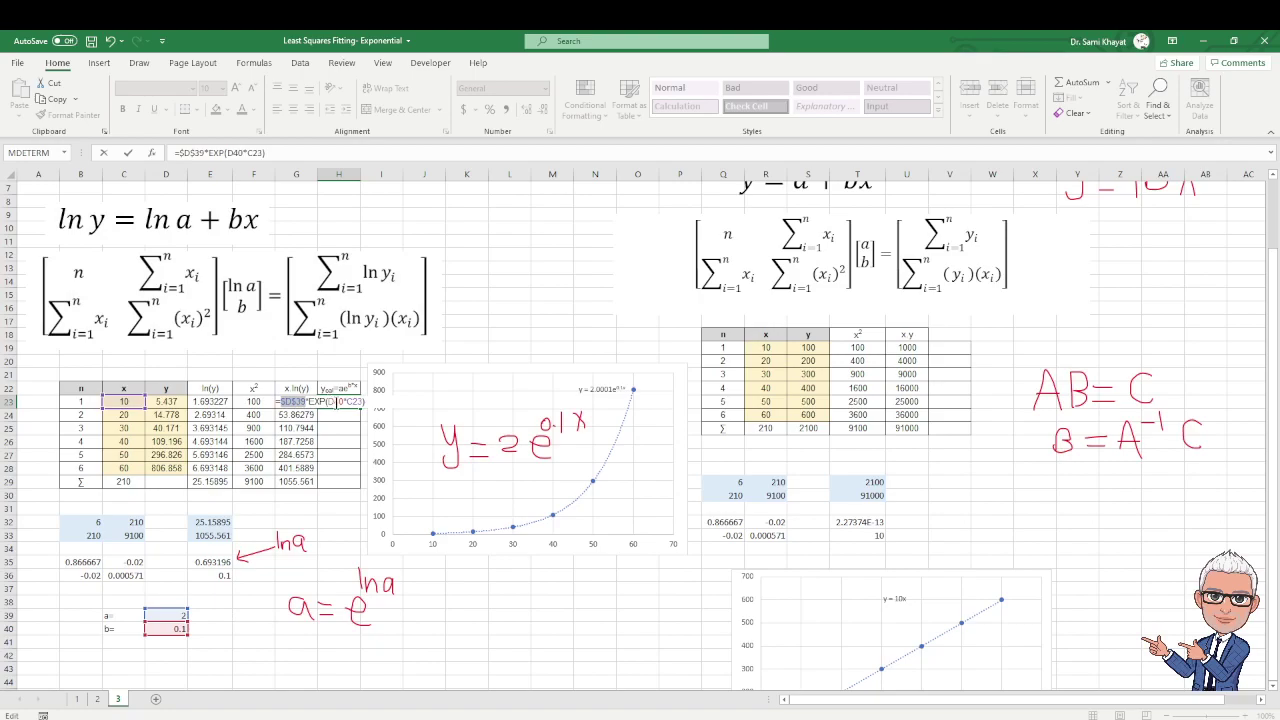
pyautogui.click(331, 401)
pyautogui.press('F4')
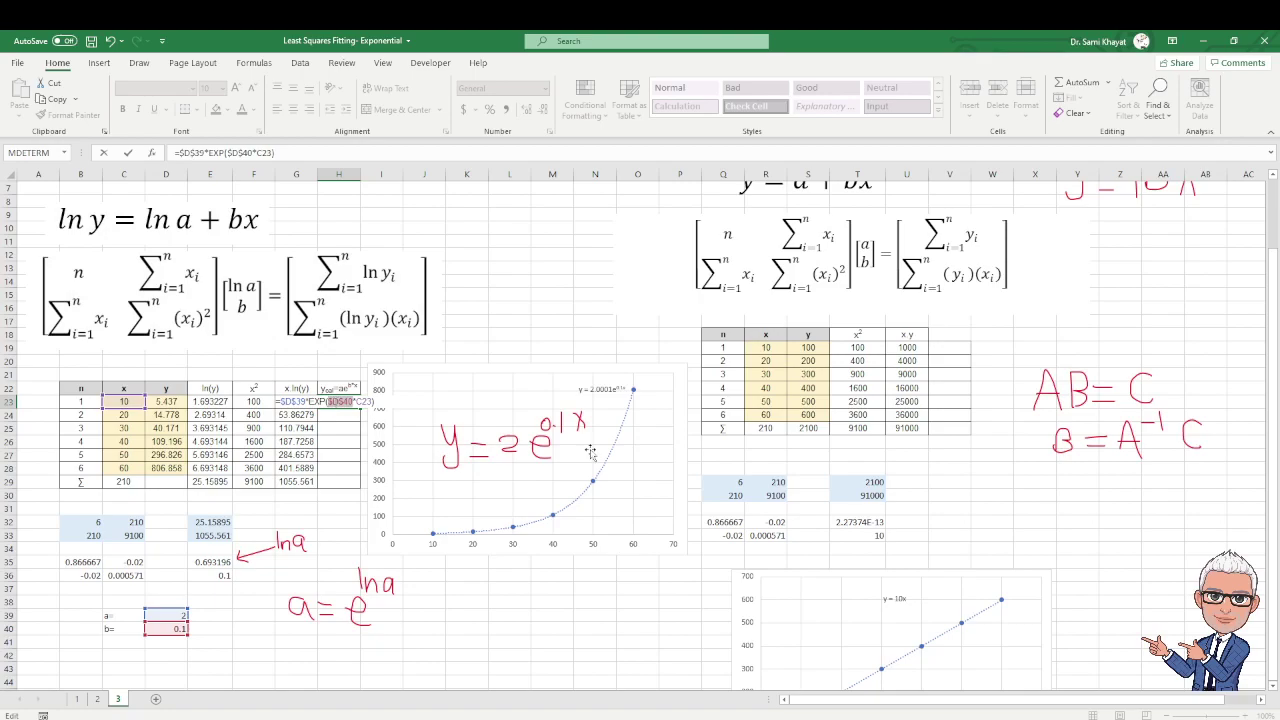
pyautogui.press('Return')
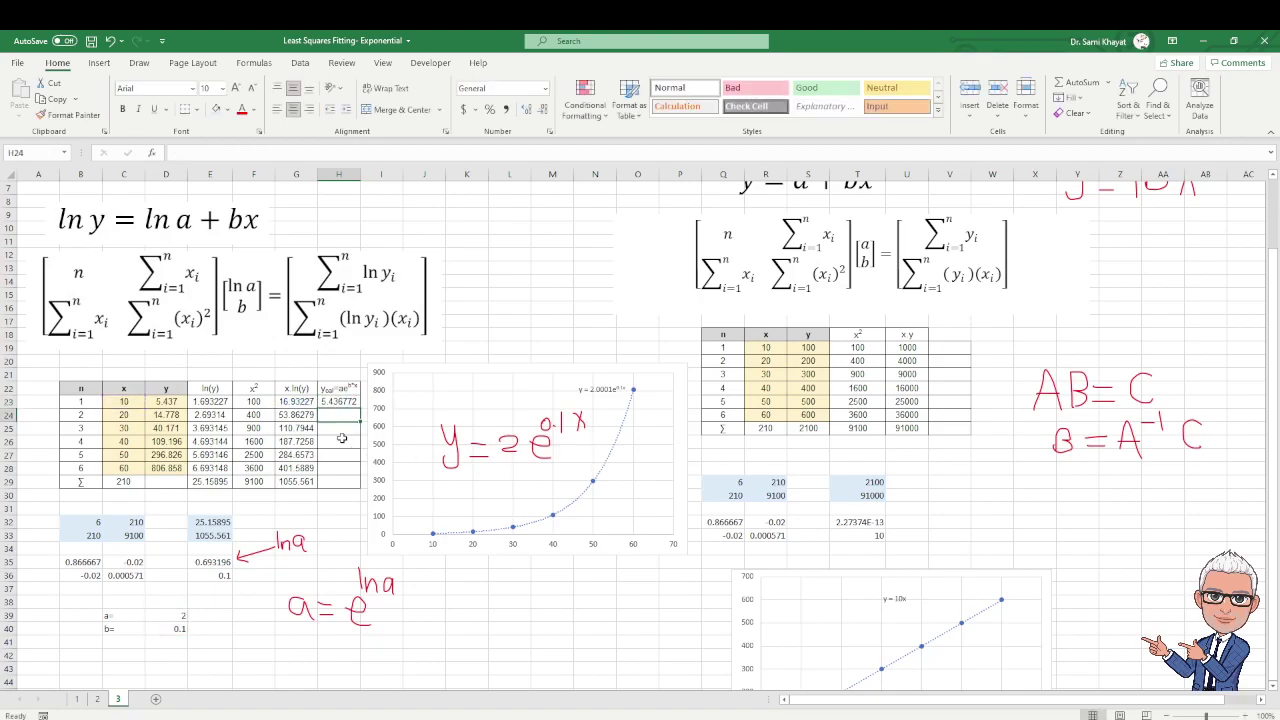
# Fill the fitted y formula from H23 down through H28.
pyautogui.click(344, 400)
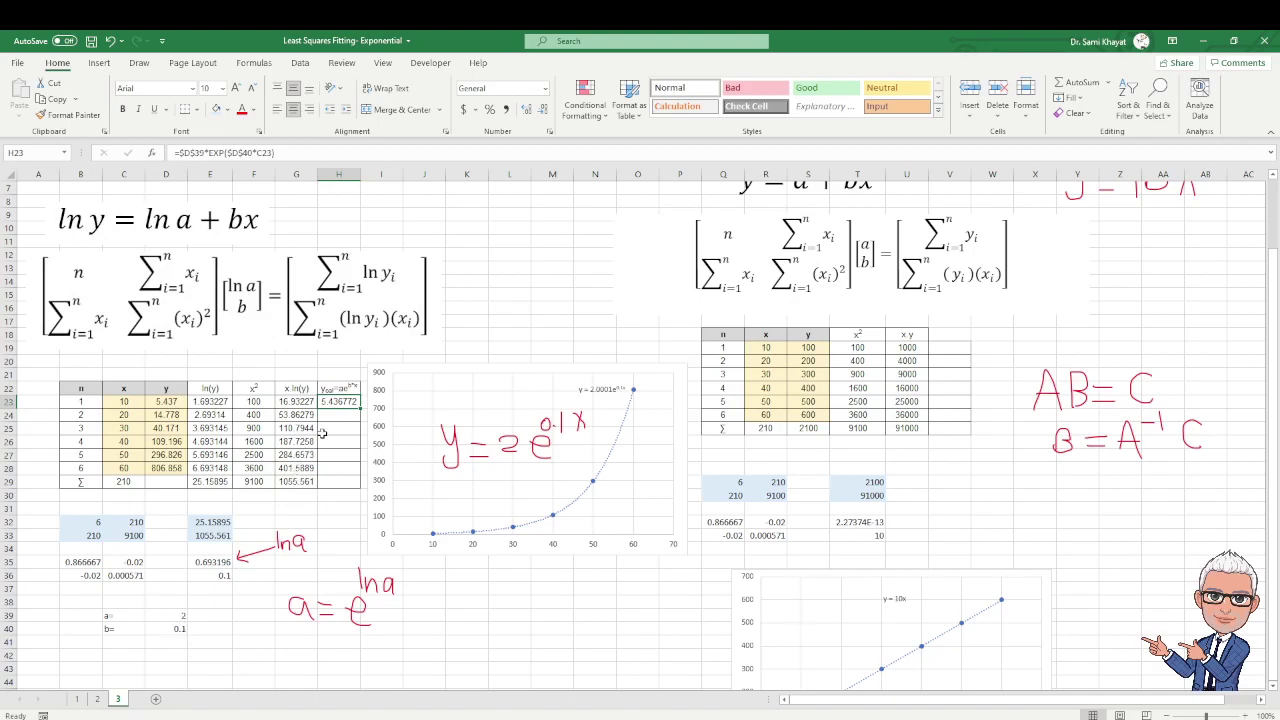
pyautogui.moveTo(359, 410); pyautogui.dragTo(359, 472)
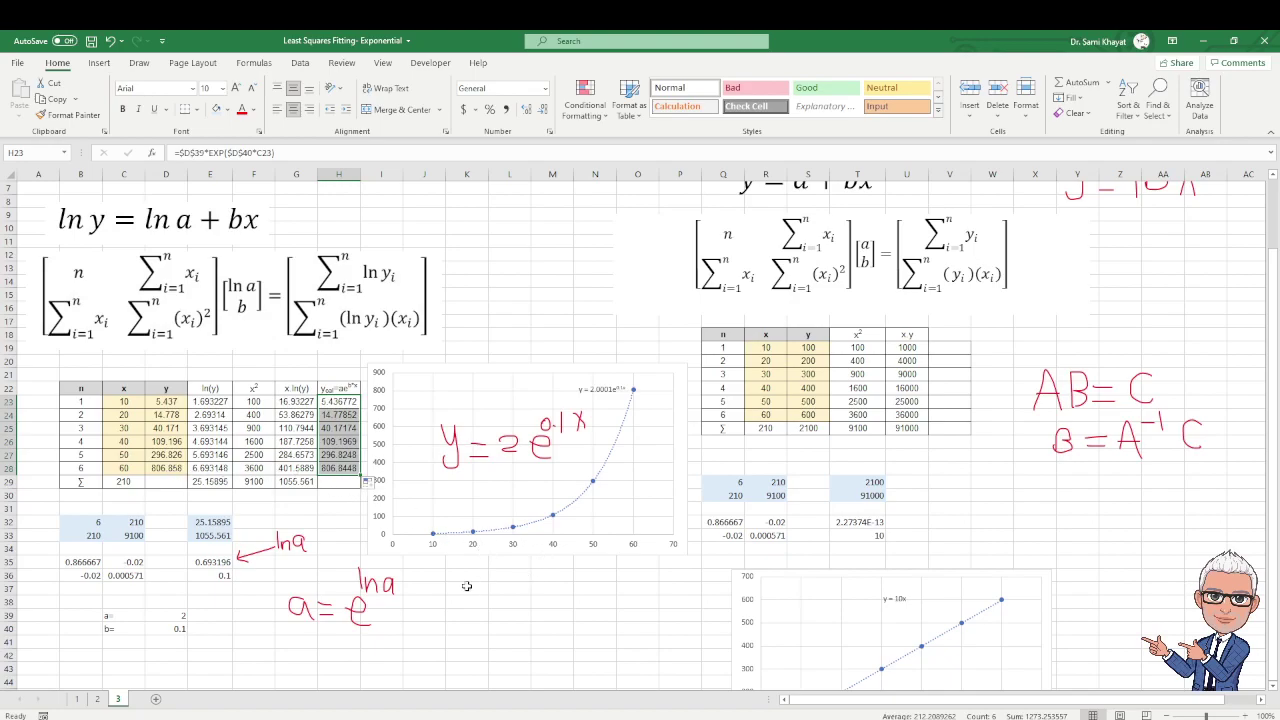
pyautogui.click(480, 334)
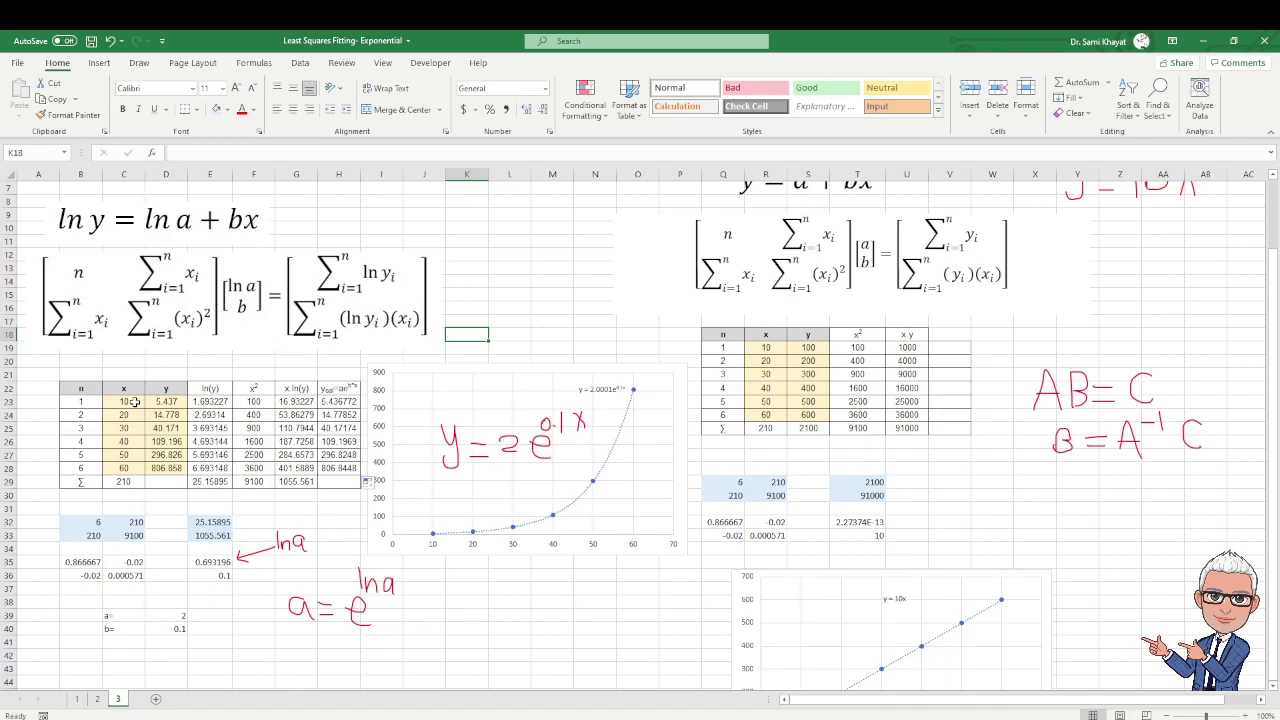
# Insert a scatter chart plotting ln(y) in E23:E28 against x in C23:C28.
pyautogui.moveTo(133, 402); pyautogui.dragTo(133, 468)
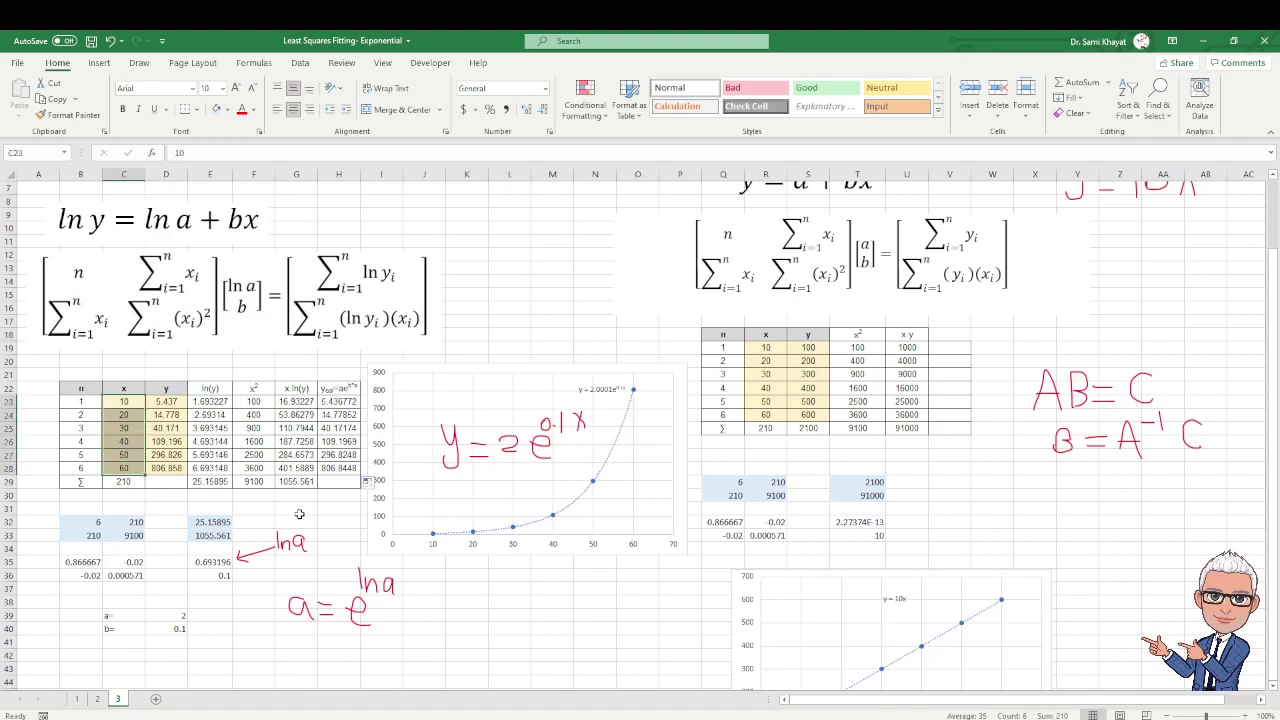
pyautogui.keyDown('ctrl'); pyautogui.click(220, 402); pyautogui.keyUp('ctrl')
pyautogui.moveTo(220, 402); pyautogui.dragTo(222, 467)
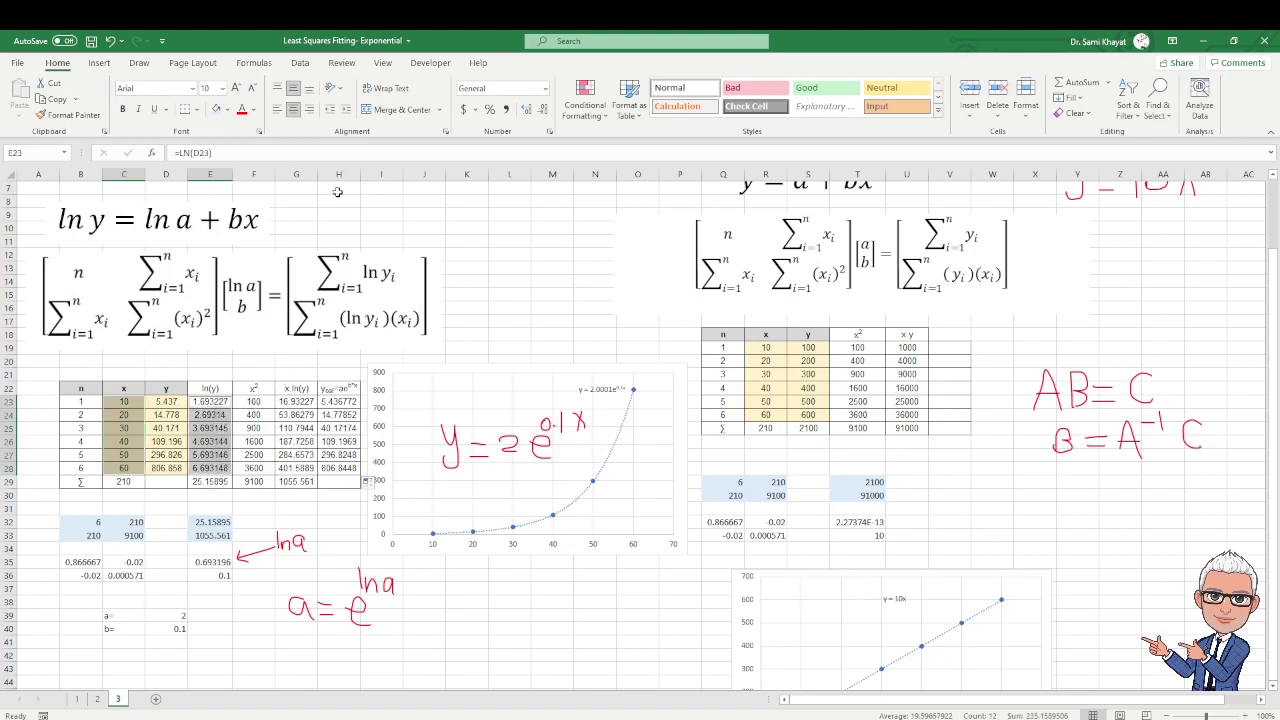
pyautogui.click(99, 65)
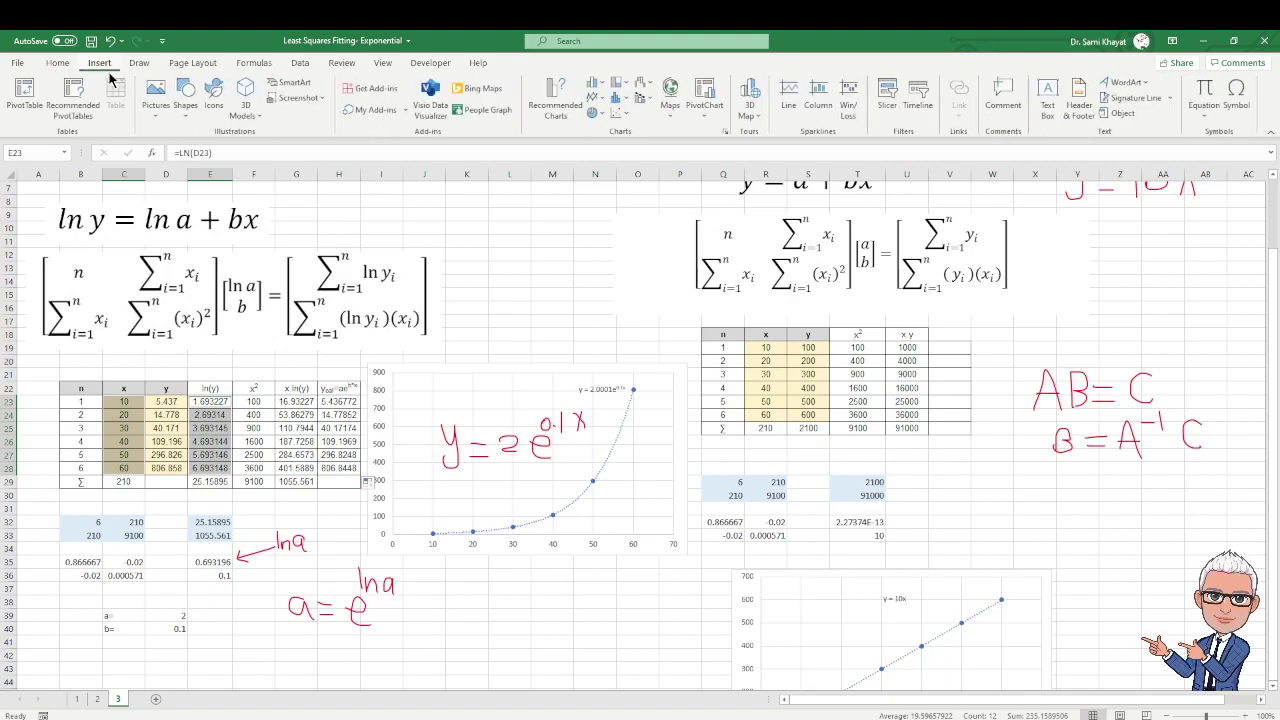
pyautogui.click(628, 118)
pyautogui.click(630, 160)
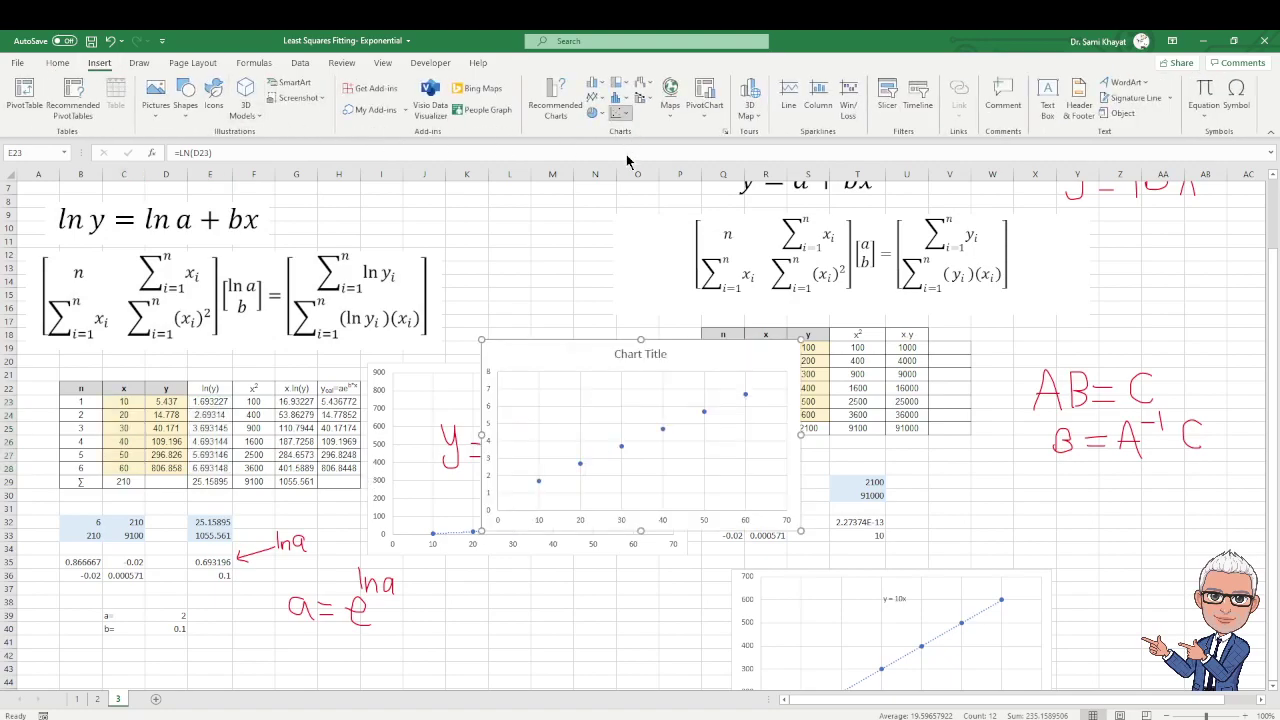
# Delete the new scatter chart's title and place the chart directly below the exponential chart.
pyautogui.click(629, 356)
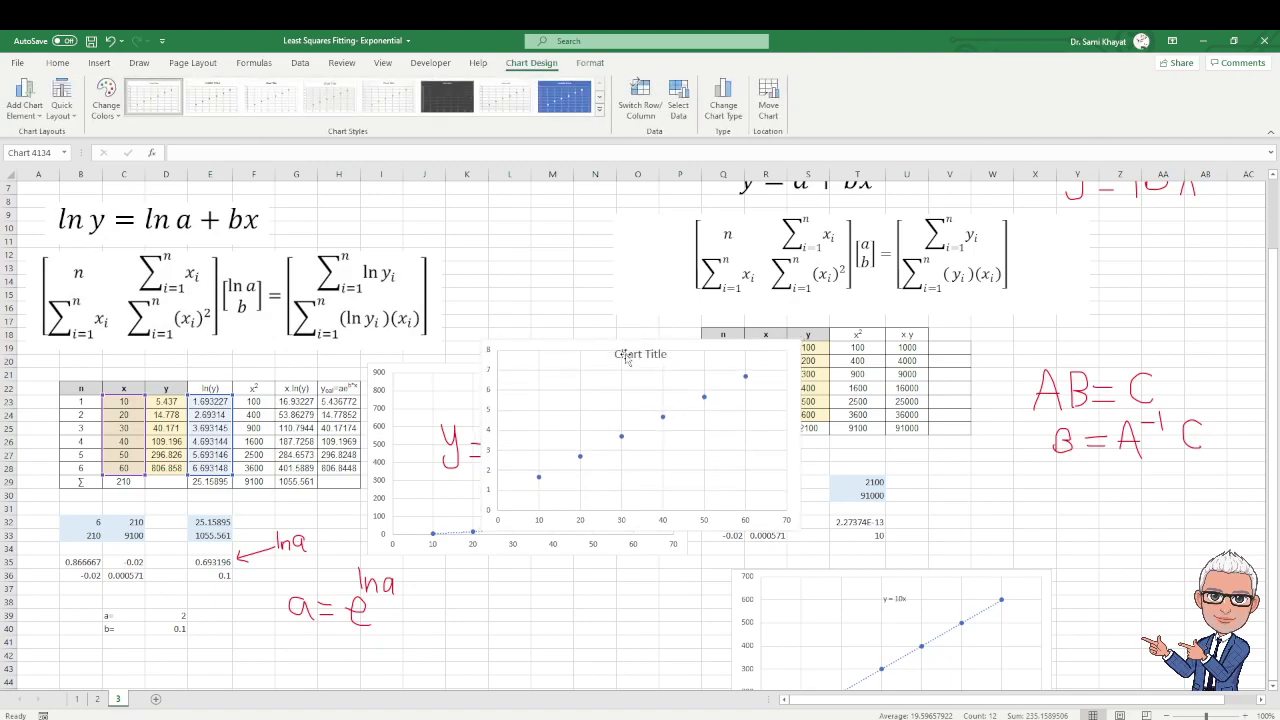
pyautogui.press('Delete')
pyautogui.moveTo(618, 344); pyautogui.dragTo(539, 573)
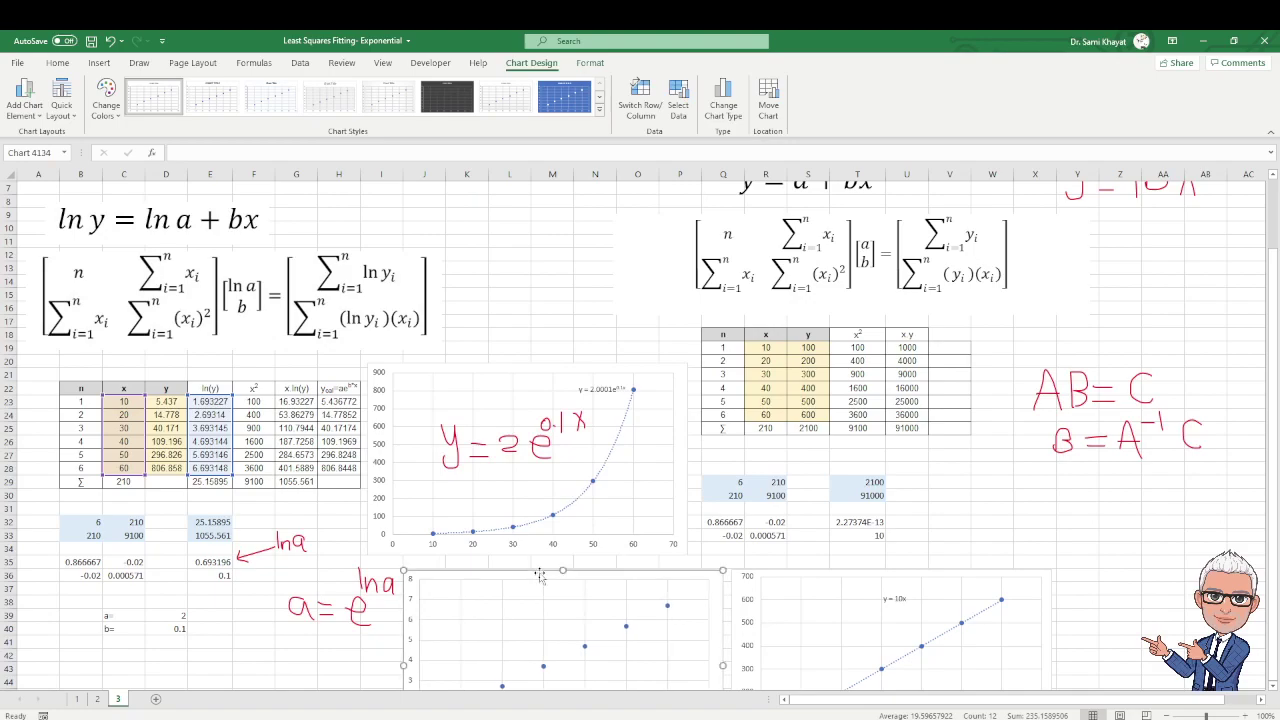
pyautogui.scroll(-4, 545, 560)
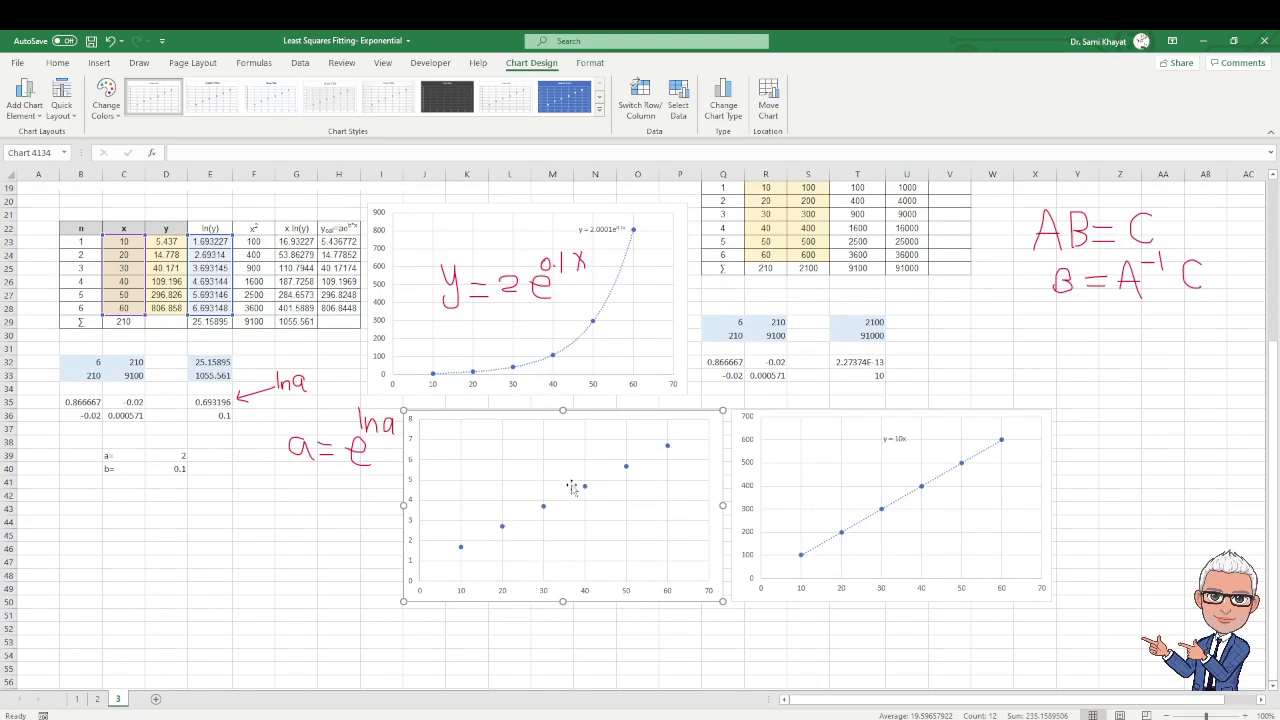
# Add a linear trendline to the ln(y) points and display its equation on the chart.
pyautogui.click(544, 507)
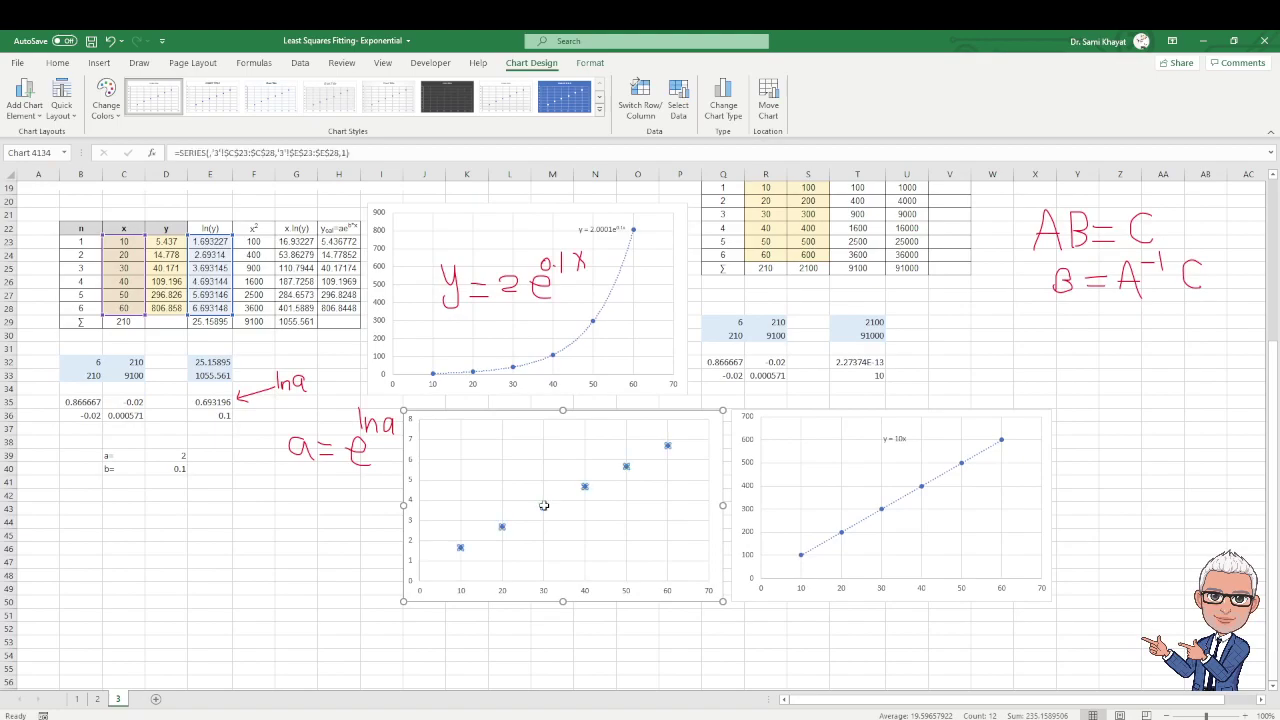
pyautogui.hotkey('alt', 'j')
pyautogui.press('c')
pyautogui.press('a')
pyautogui.press('t')
pyautogui.press('m')
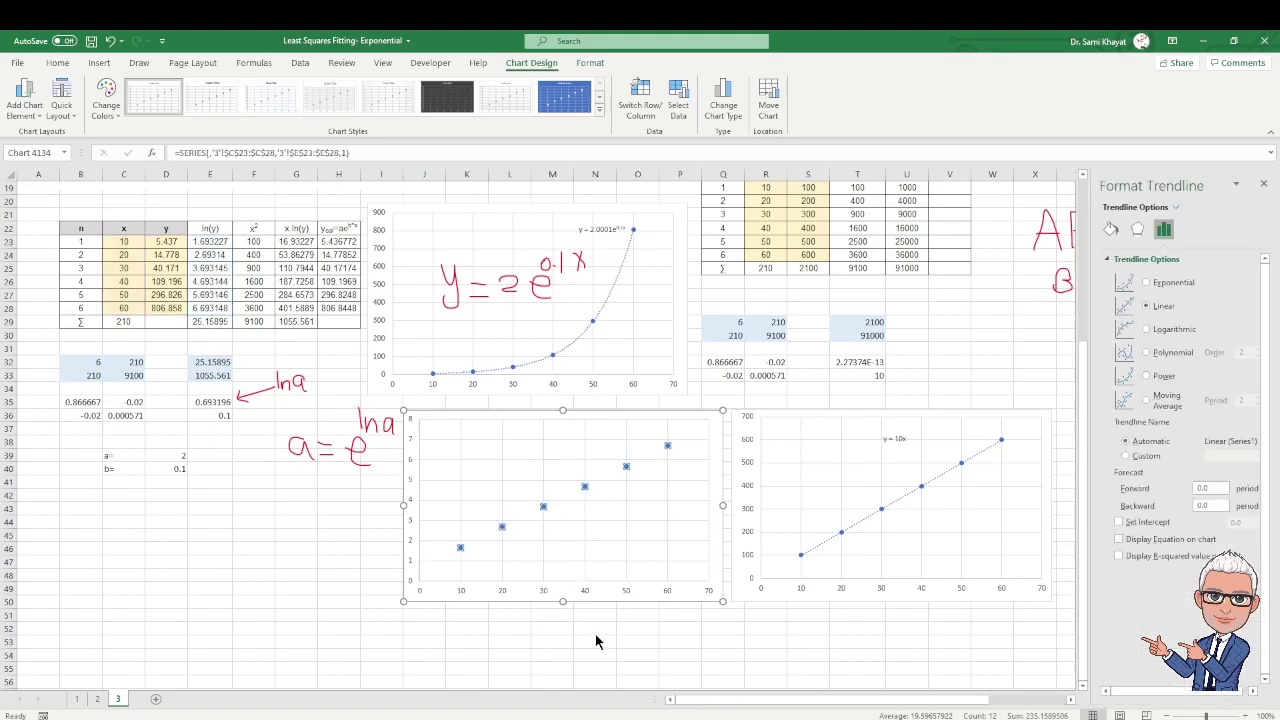
pyautogui.click(1120, 540)
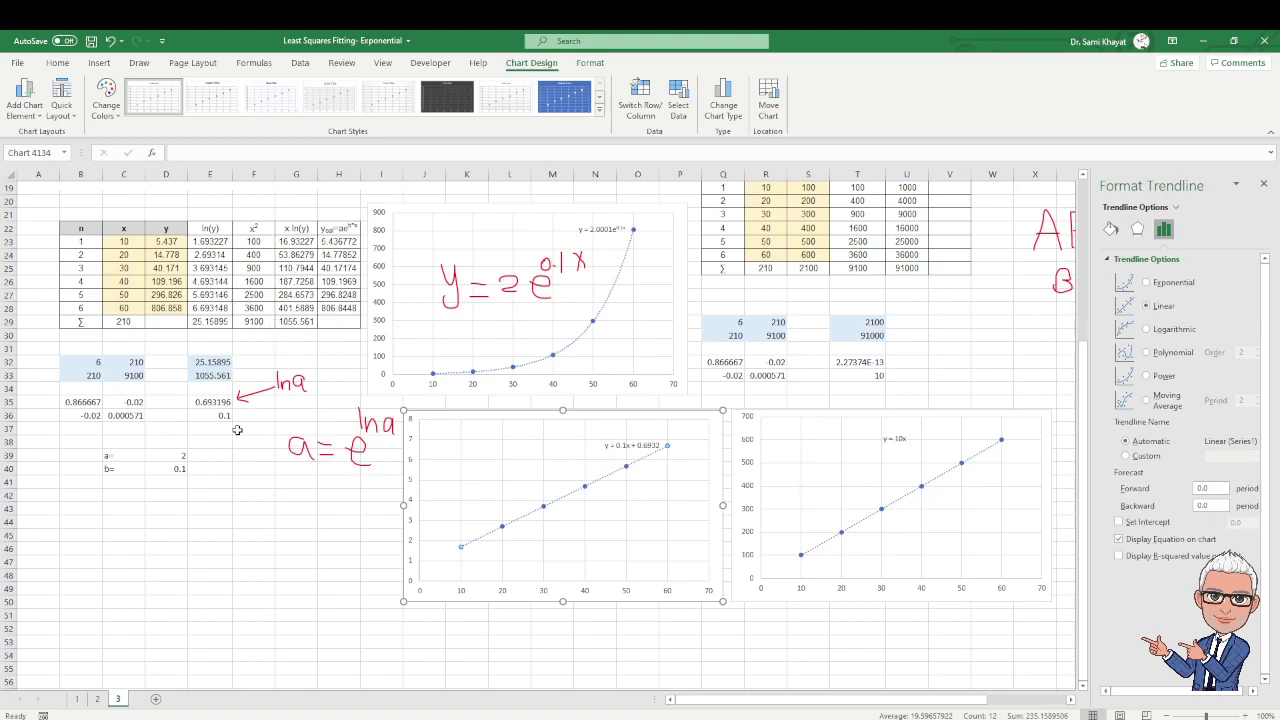
# Move the trendline equation to the empty area above the line and enlarge its font to size 16.
pyautogui.click(612, 449)
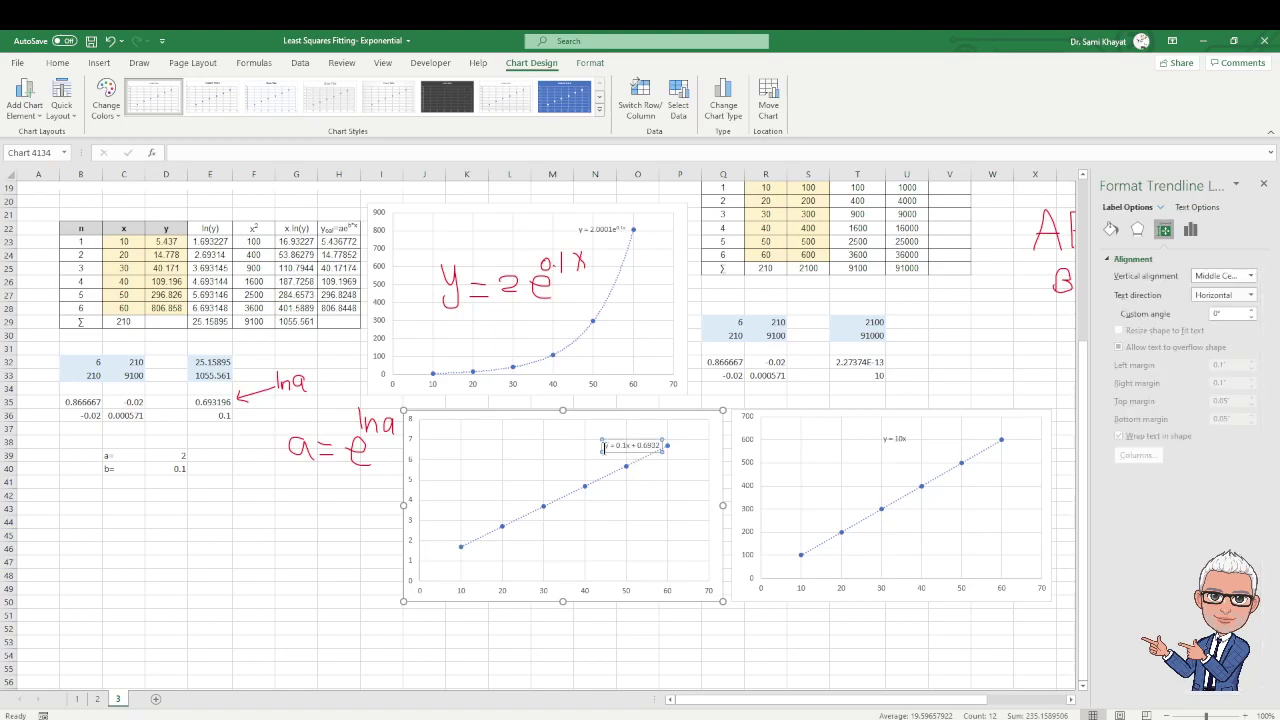
pyautogui.moveTo(498, 443); pyautogui.dragTo(499, 443)
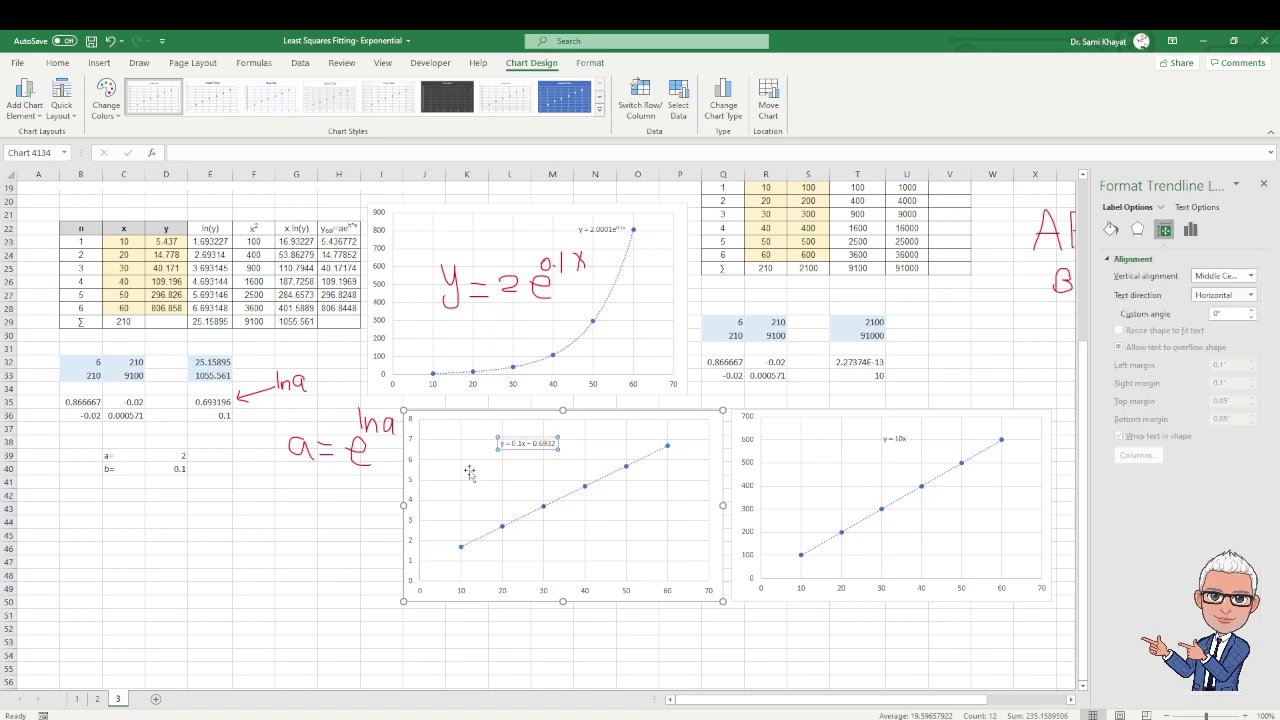
pyautogui.click(58, 63)
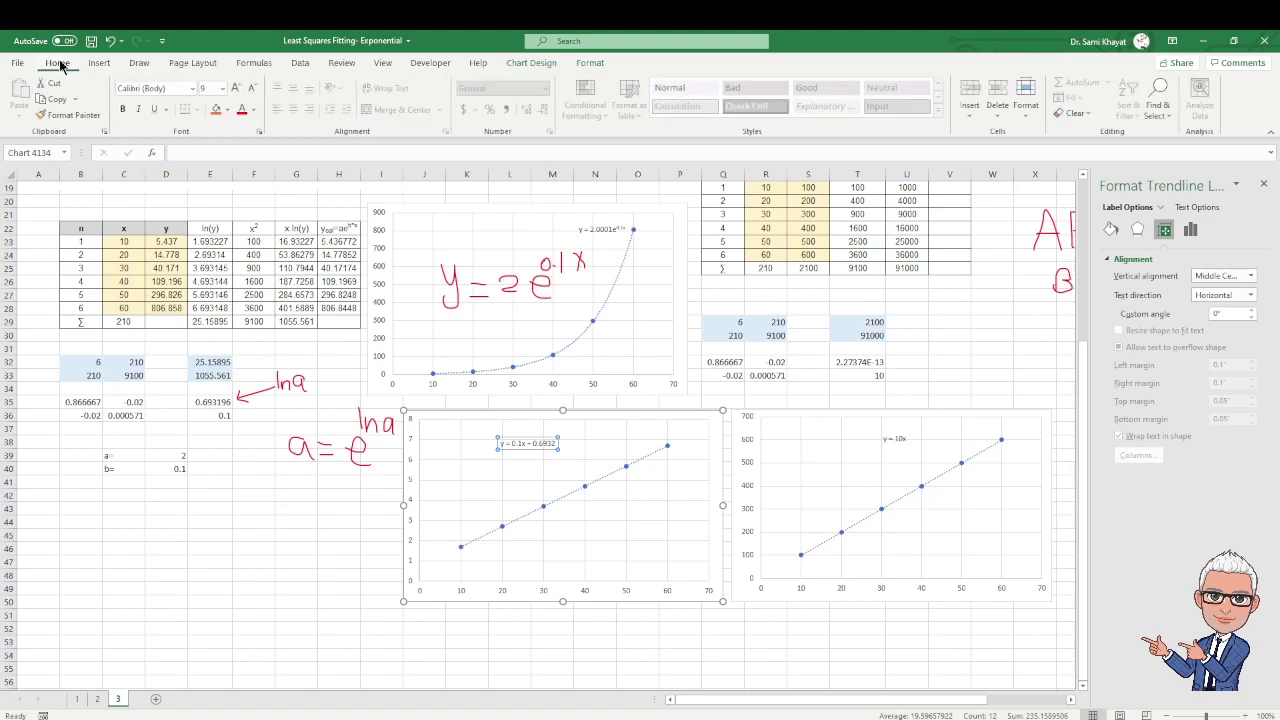
pyautogui.click(235, 89)
pyautogui.click(235, 89)
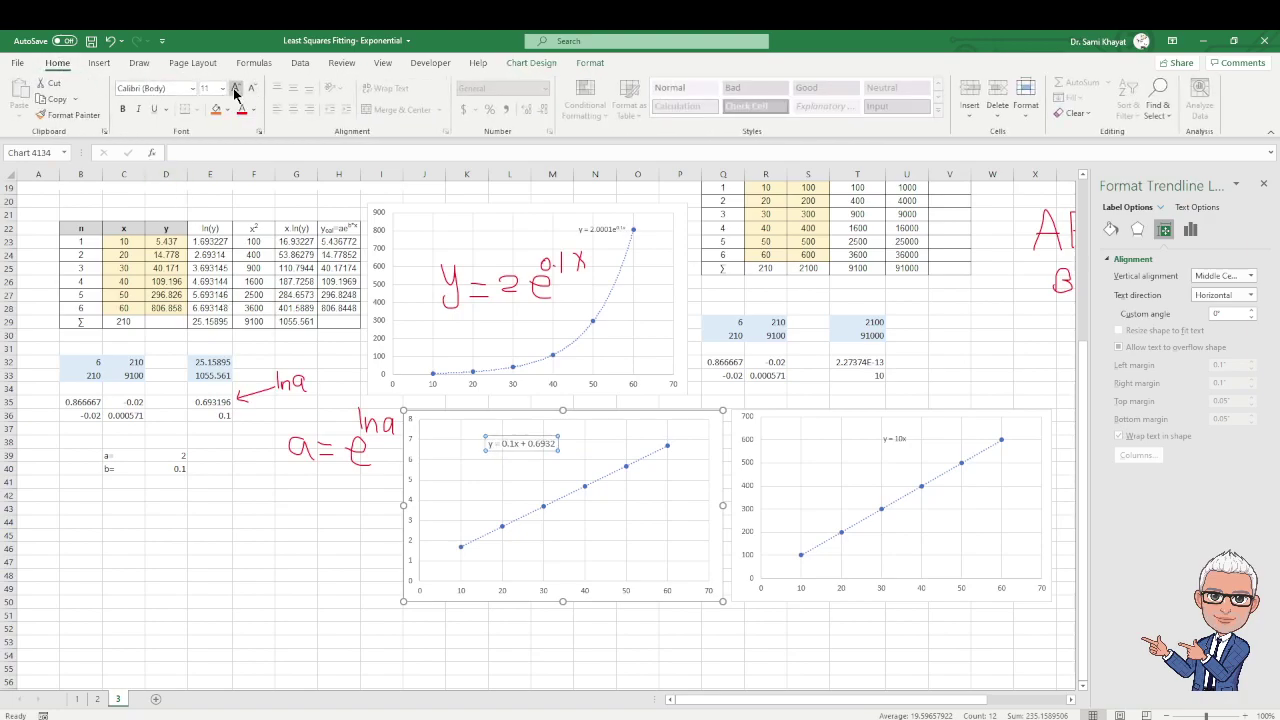
pyautogui.click(235, 89)
pyautogui.click(235, 89)
pyautogui.click(235, 89)
# Compare the linear trendline equation with the solved ln a and b values in E35:E36 and the linearised formula.
pyautogui.scroll(1, 315, 396)
pyautogui.scroll(3, 315, 396)
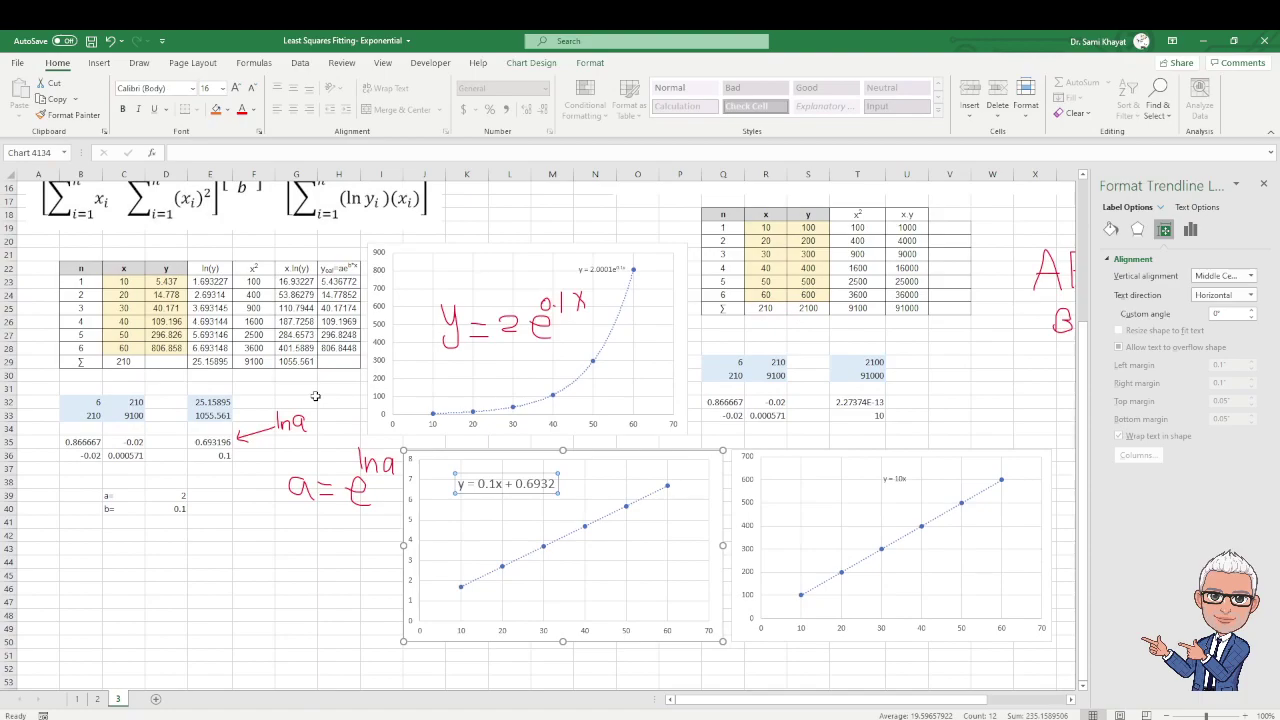
pyautogui.scroll(1, 315, 396)
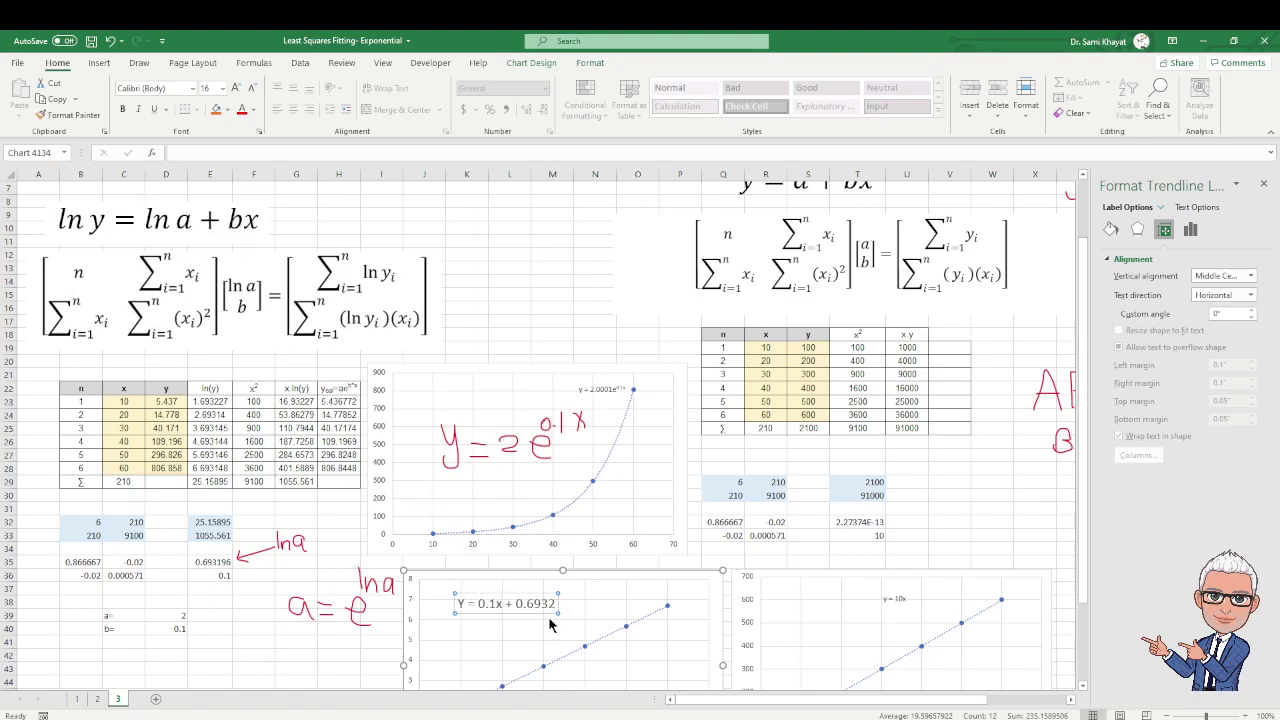
pyautogui.click(211, 562)
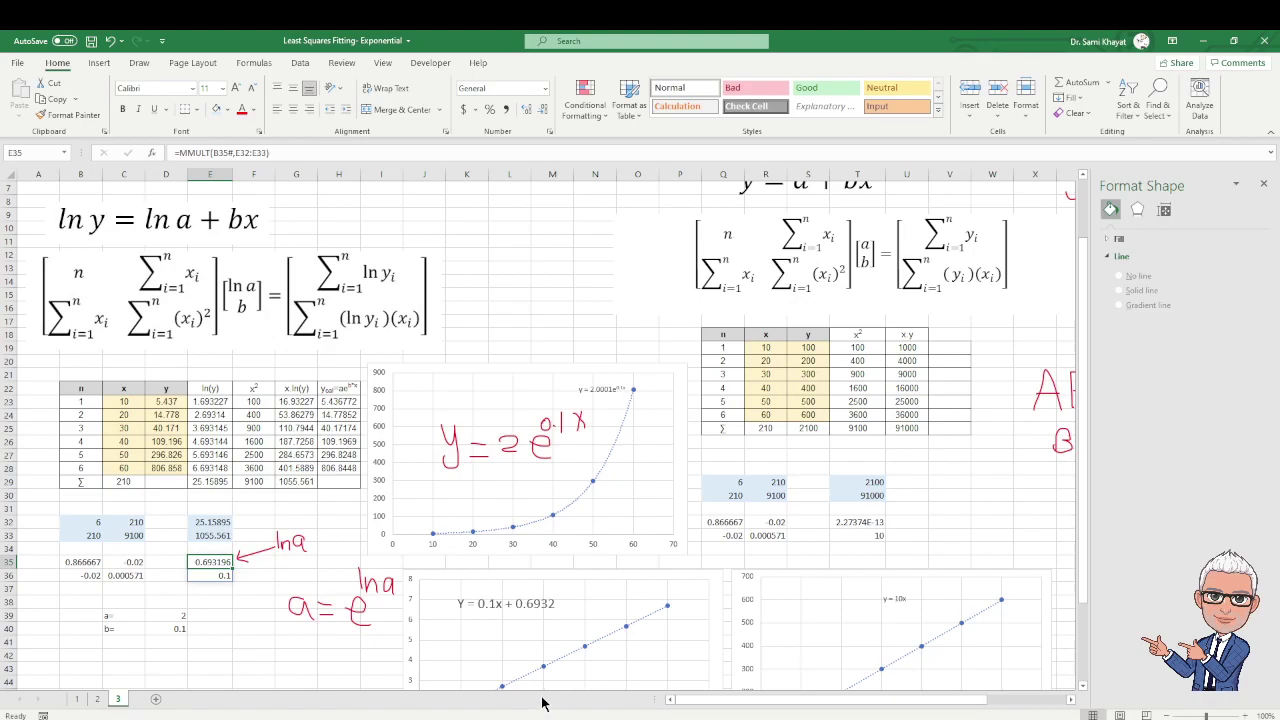
pyautogui.scroll(1, 542, 703)
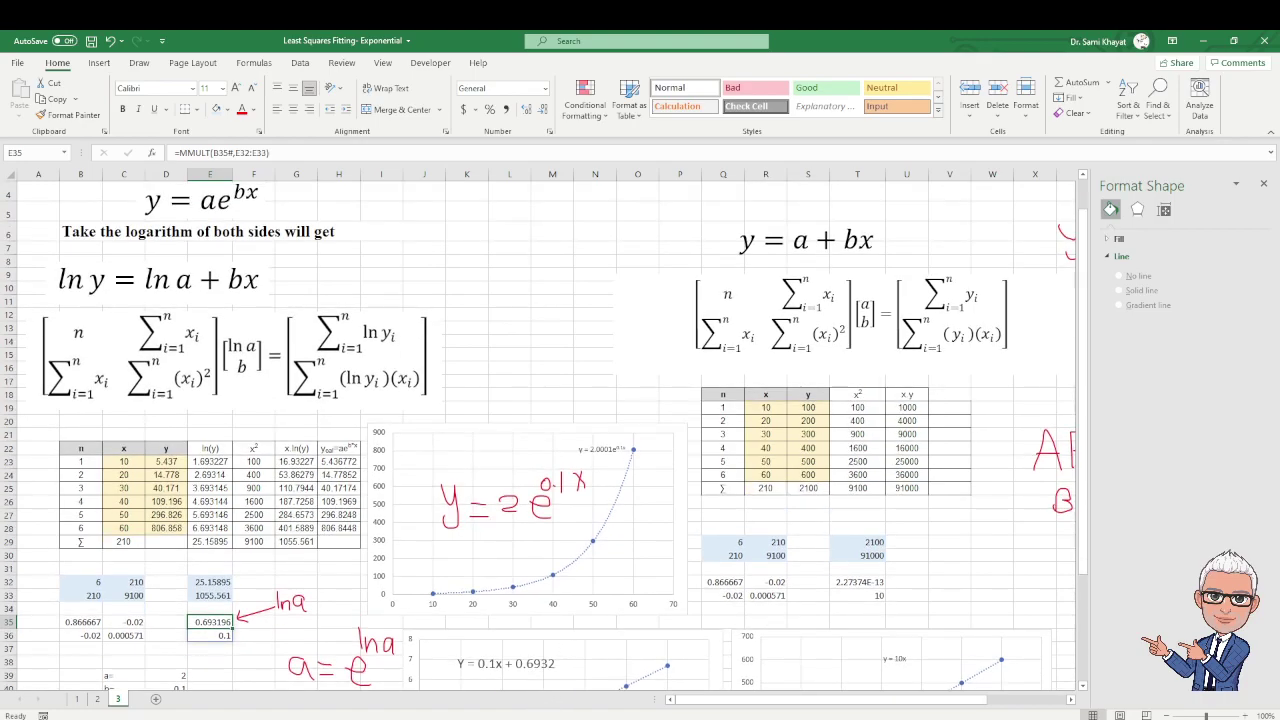